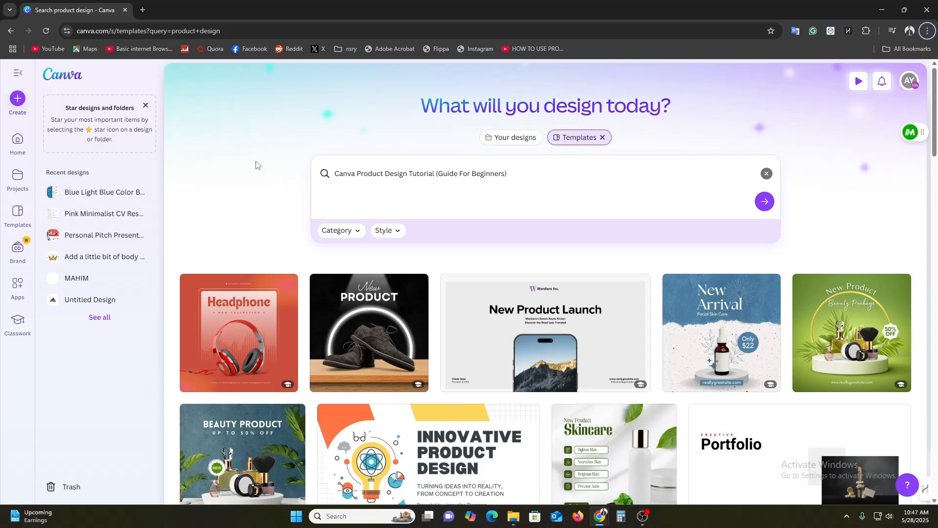
Go to the Canva home page and look over the recent designs
{"action": "left_click", "coordinate": [17, 141]}
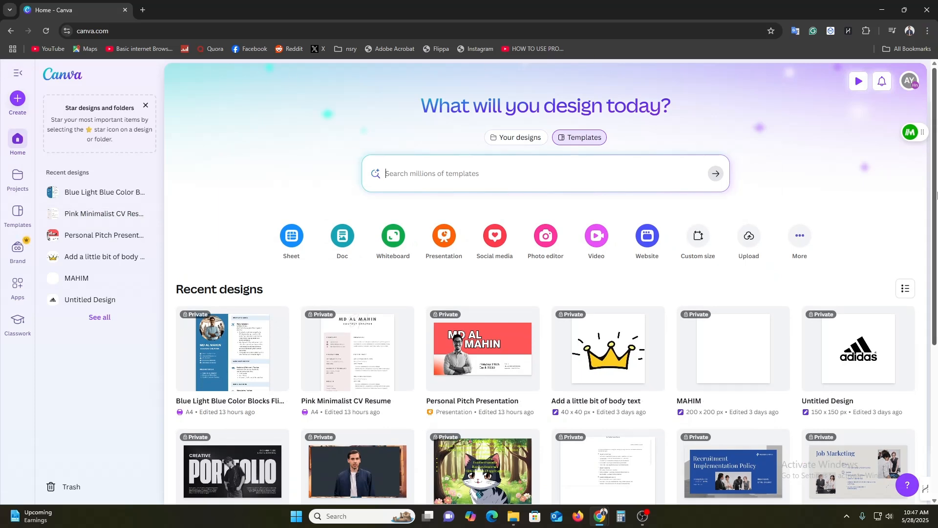
{"action": "scroll", "coordinate": [254, 383], "scroll_direction": "down", "scroll_amount": 5}
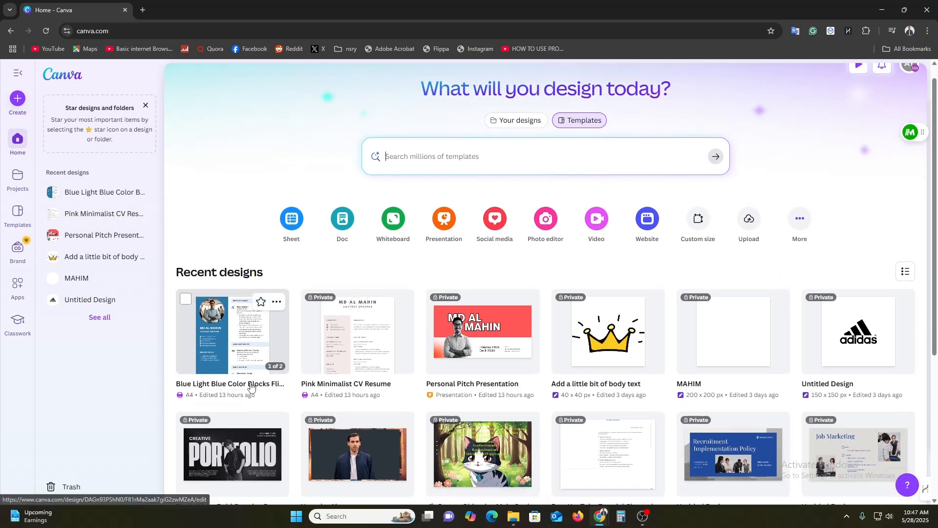
{"action": "scroll", "coordinate": [259, 384], "scroll_direction": "up", "scroll_amount": 5}
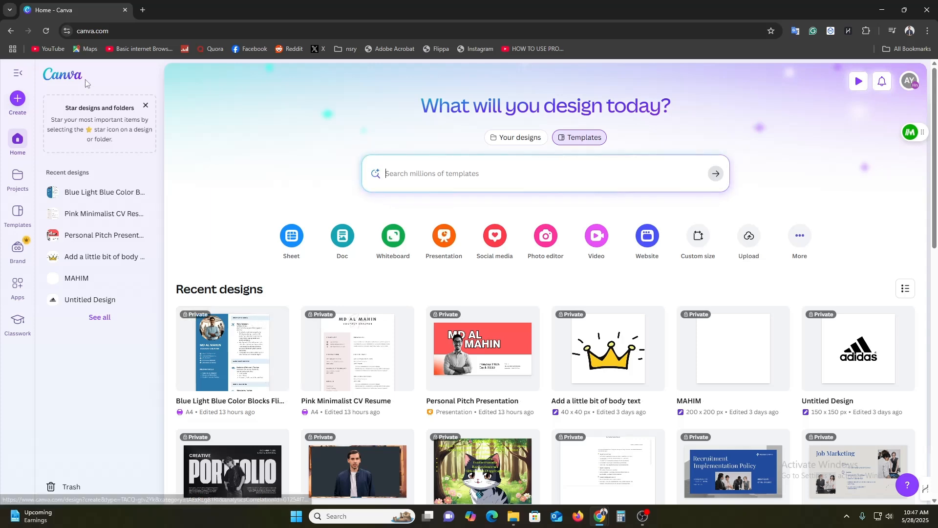
Open canva.com in a new incognito window
{"action": "left_click", "coordinate": [927, 31]}
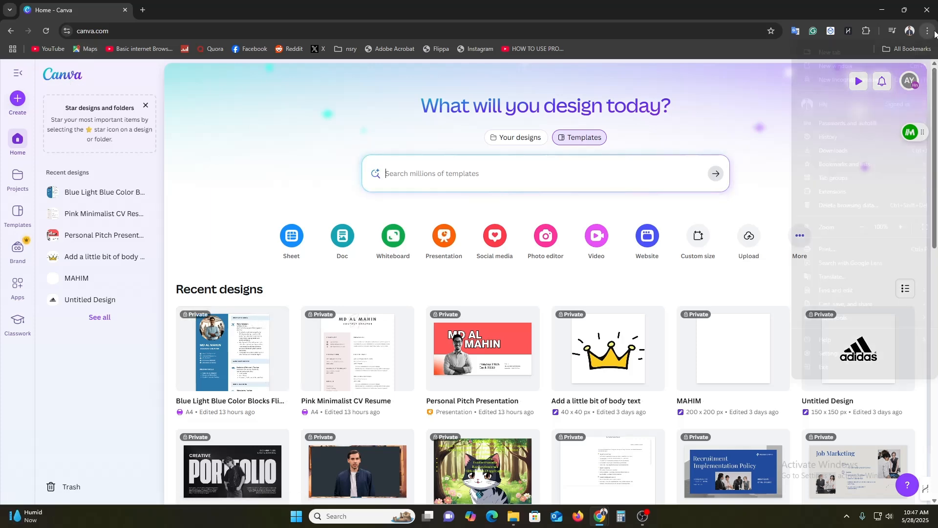
{"action": "left_click", "coordinate": [857, 79]}
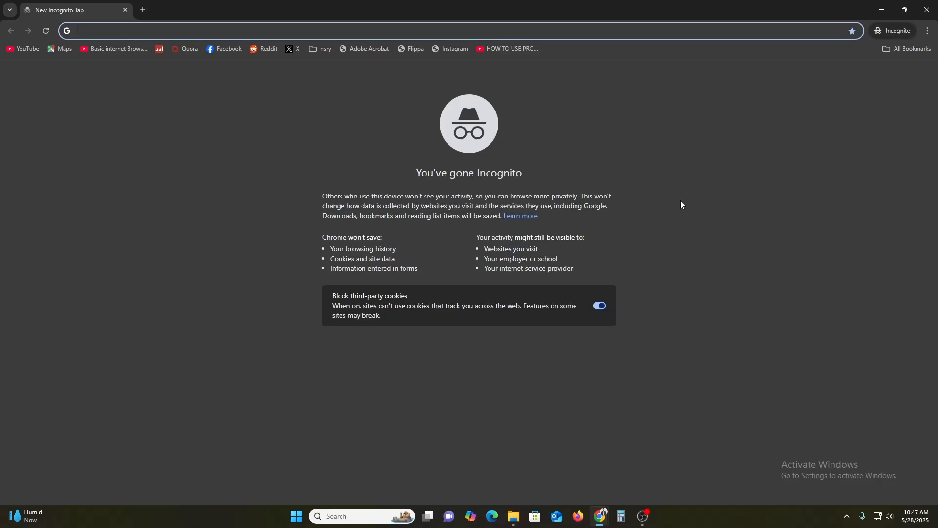
{"action": "type", "text": "canva"}
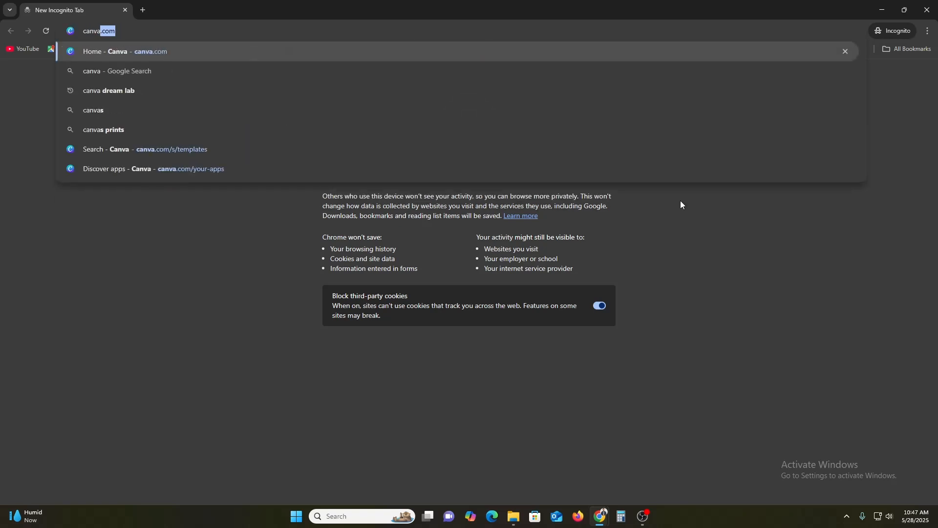
{"action": "key", "text": "Return"}
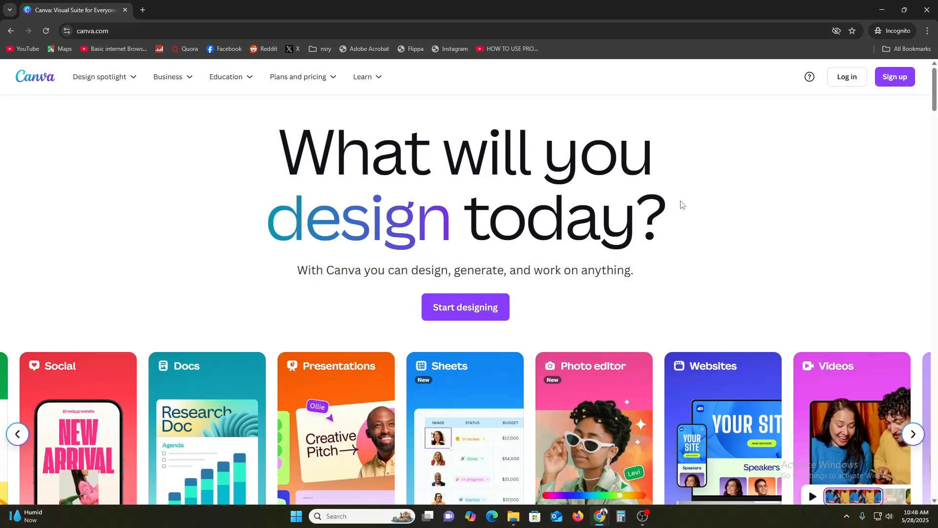
Examine Canva's public landing page, including the design type carousel, the AI section, the templates and the plan options
{"action": "scroll", "coordinate": [682, 204], "scroll_direction": "down", "scroll_amount": 2}
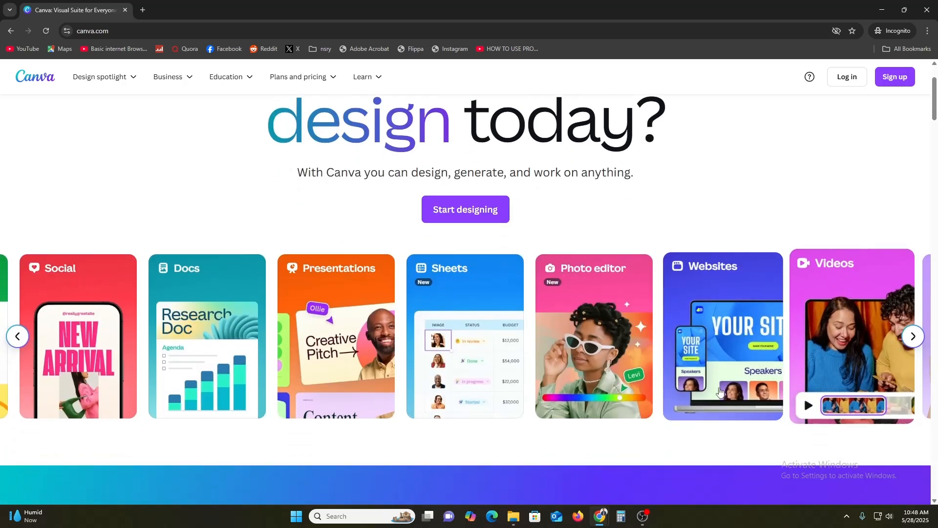
{"action": "left_click", "coordinate": [16, 336]}
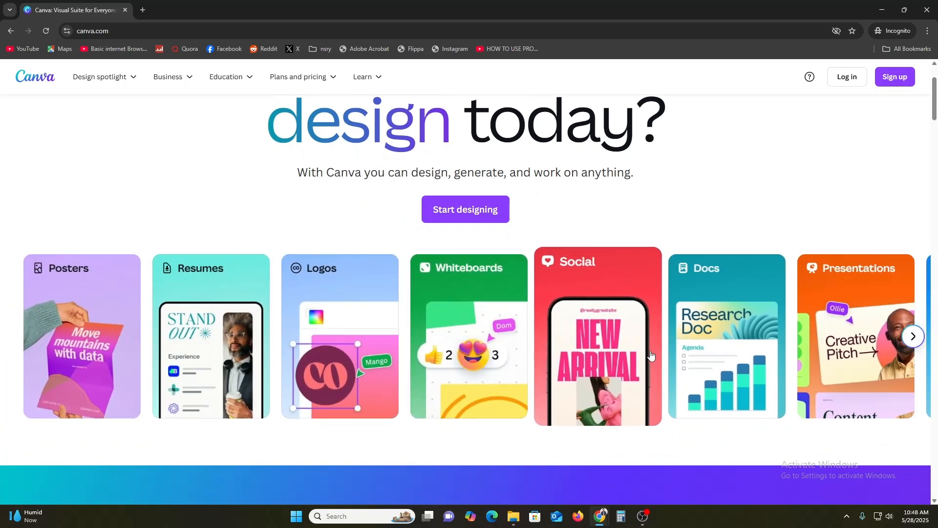
{"action": "left_click", "coordinate": [913, 336]}
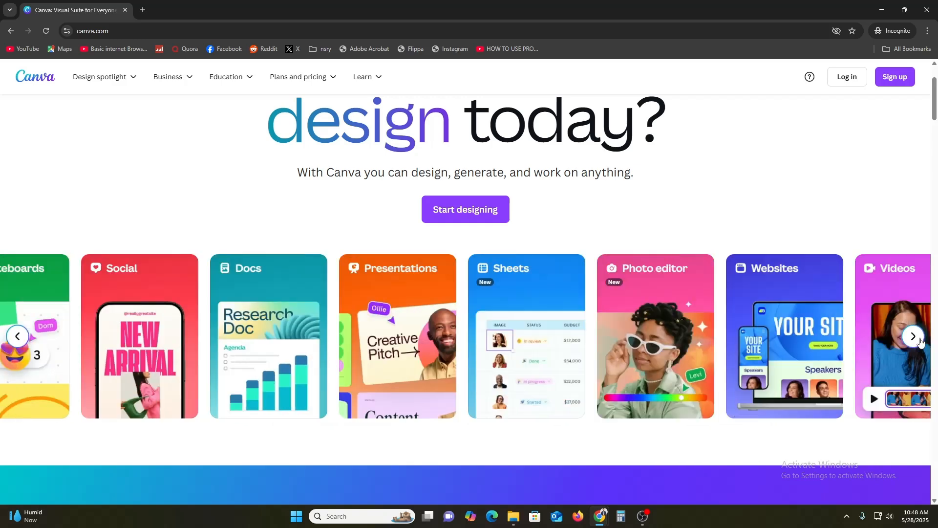
{"action": "scroll", "coordinate": [711, 412], "scroll_direction": "down", "scroll_amount": 4}
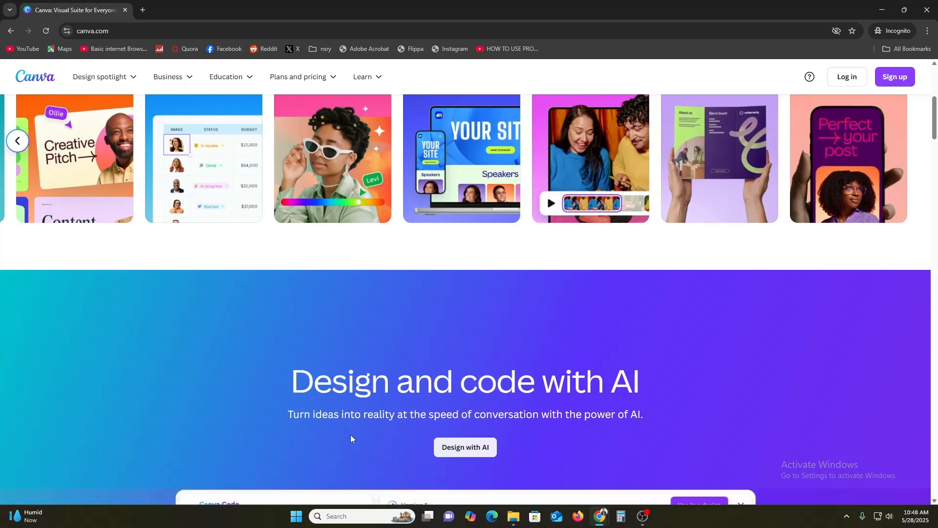
{"action": "scroll", "coordinate": [342, 419], "scroll_direction": "down", "scroll_amount": 3}
{"action": "scroll", "coordinate": [358, 414], "scroll_direction": "down", "scroll_amount": 4}
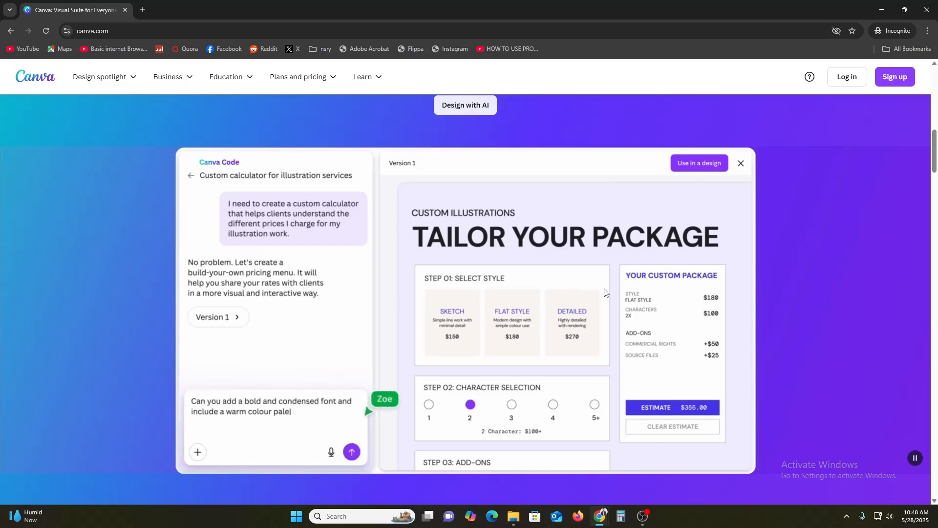
{"action": "scroll", "coordinate": [547, 400], "scroll_direction": "down", "scroll_amount": 4}
{"action": "scroll", "coordinate": [548, 401], "scroll_direction": "down", "scroll_amount": 6}
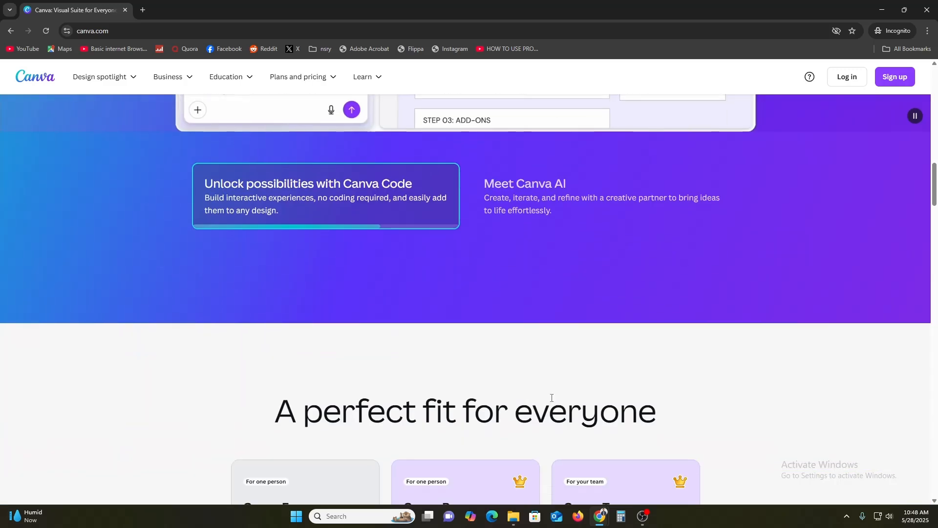
{"action": "scroll", "coordinate": [935, 214], "scroll_direction": "down", "scroll_amount": 8}
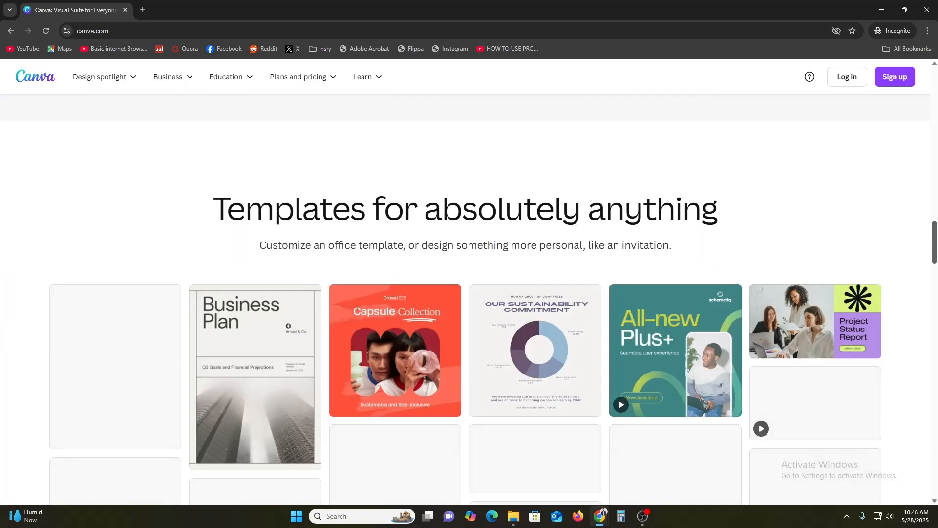
{"action": "scroll", "coordinate": [935, 213], "scroll_direction": "up", "scroll_amount": 7}
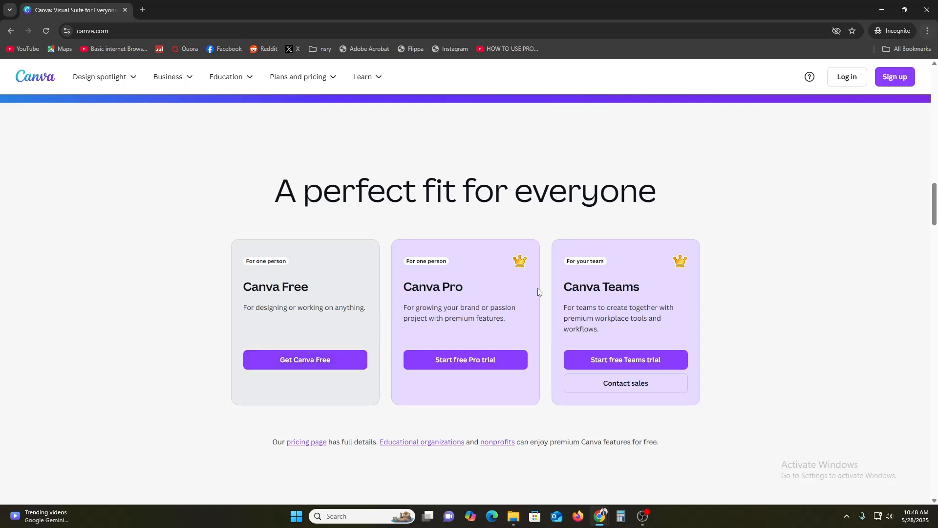
View all the sign-up methods for the Canva Free plan, including the additional ones, and close the dialog
{"action": "left_click", "coordinate": [281, 369]}
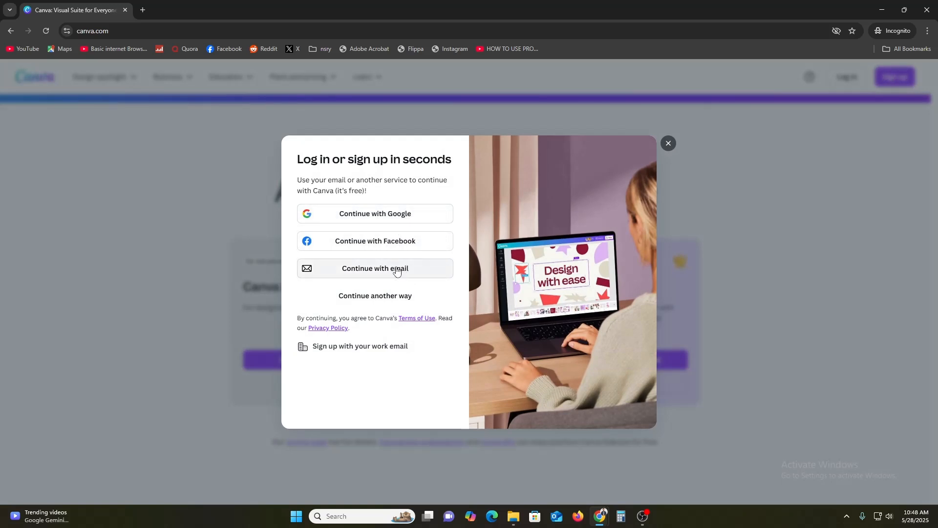
{"action": "left_click", "coordinate": [397, 298]}
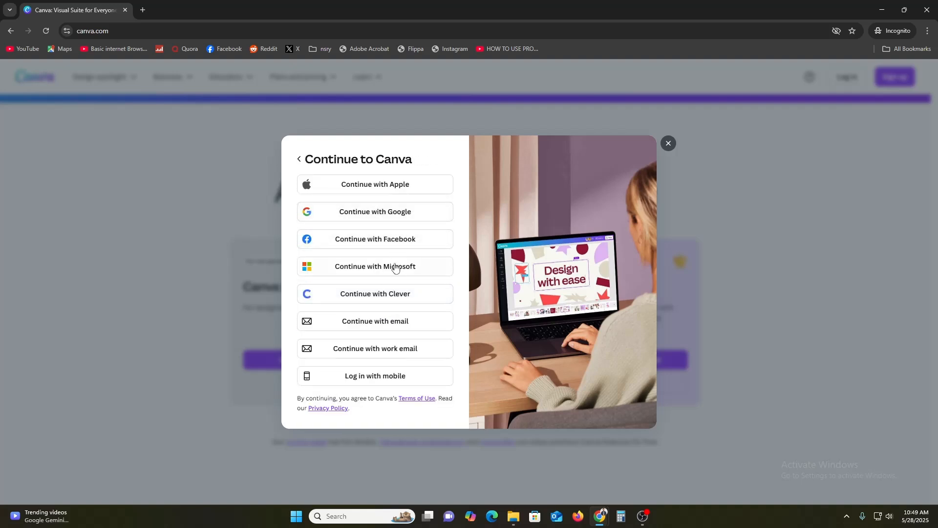
{"action": "left_click", "coordinate": [669, 144]}
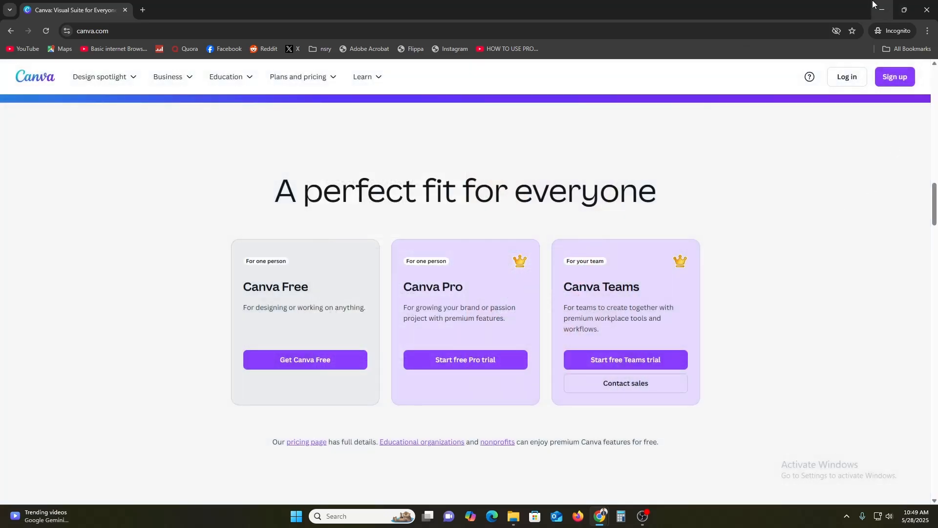
Minimize the incognito window and look through the recent designs on the signed-in Canva home page
{"action": "left_click", "coordinate": [880, 8]}
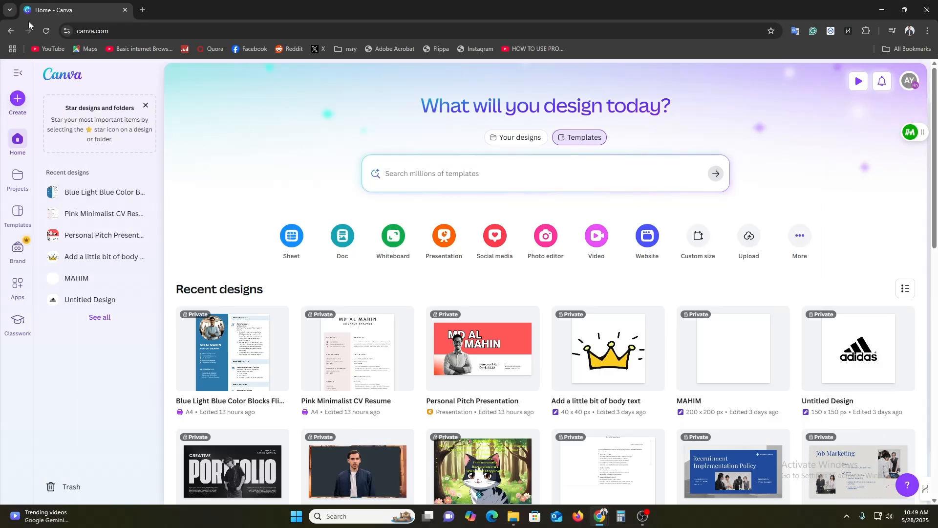
{"action": "scroll", "coordinate": [483, 293], "scroll_direction": "down", "scroll_amount": 7}
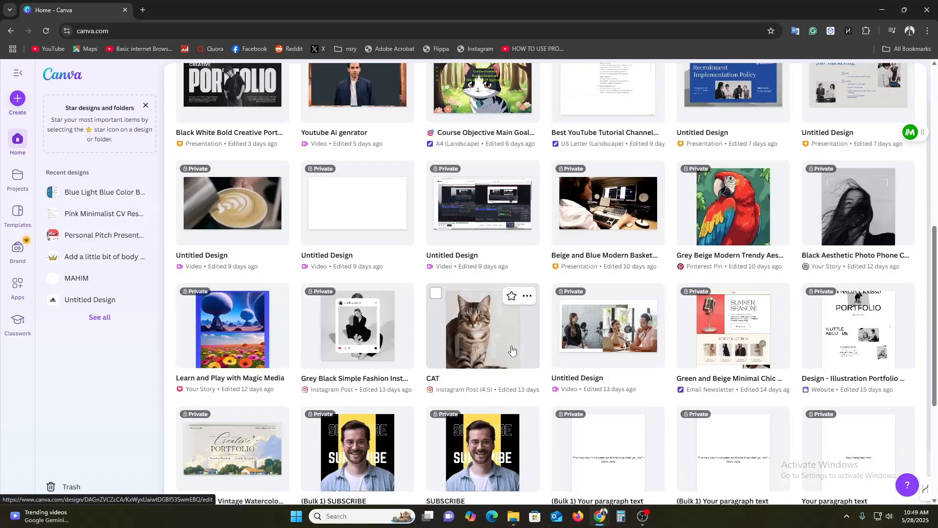
{"action": "scroll", "coordinate": [512, 350], "scroll_direction": "down", "scroll_amount": 5}
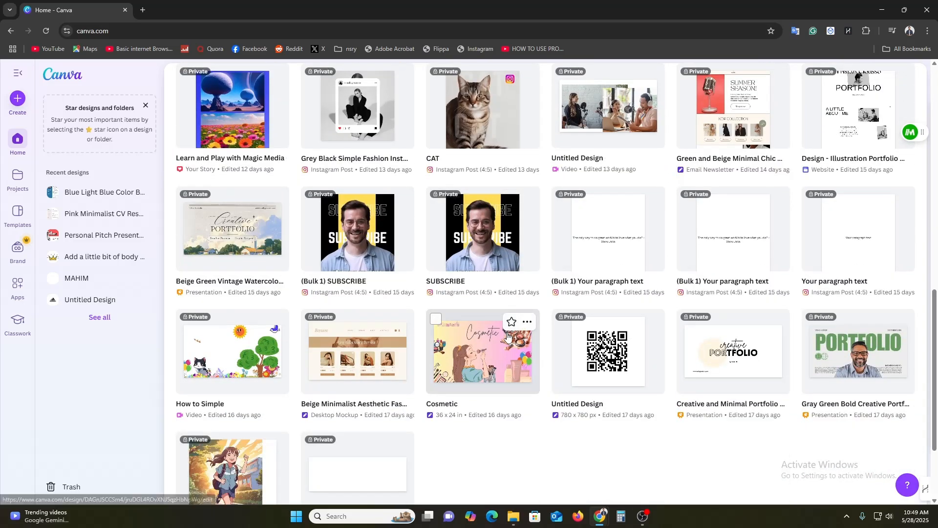
{"action": "scroll", "coordinate": [508, 336], "scroll_direction": "down", "scroll_amount": 2}
{"action": "scroll", "coordinate": [508, 337], "scroll_direction": "up", "scroll_amount": 15}
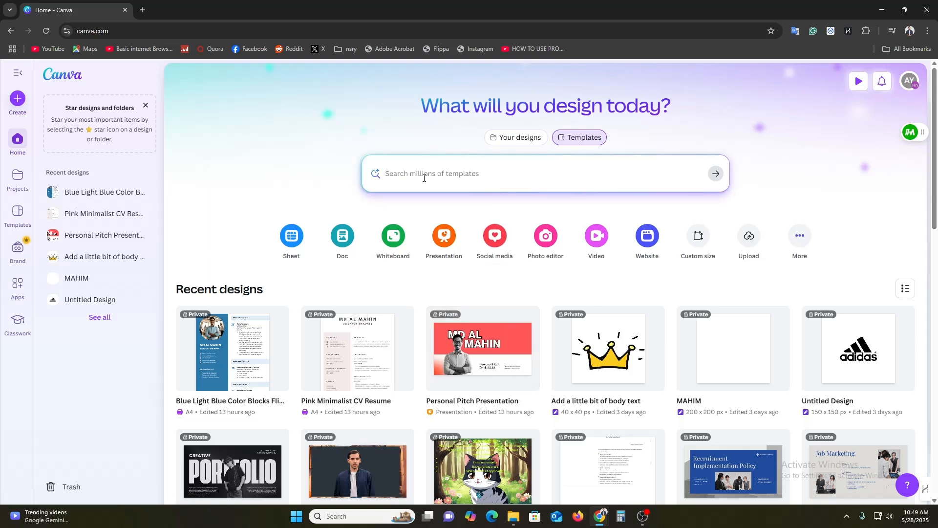
Open ChatGPT in a new browser tab and collapse its sidebar
{"action": "left_click", "coordinate": [143, 10]}
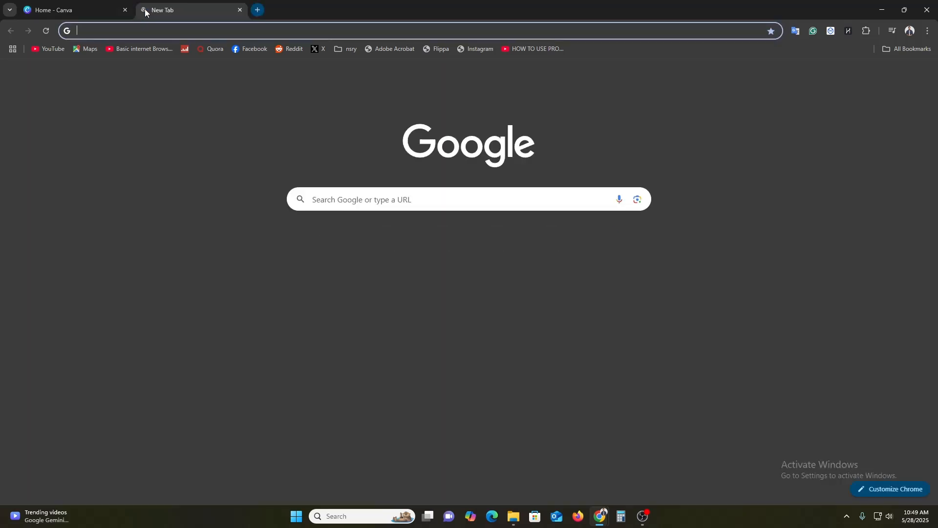
{"action": "type", "text": "chat"}
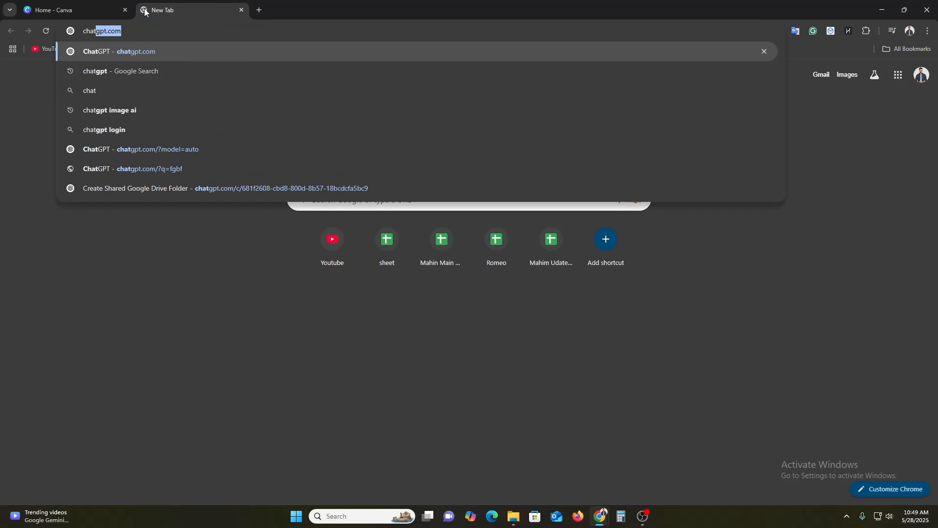
{"action": "key", "text": "Return"}
{"action": "left_click", "coordinate": [93, 7]}
{"action": "left_click", "coordinate": [149, 6]}
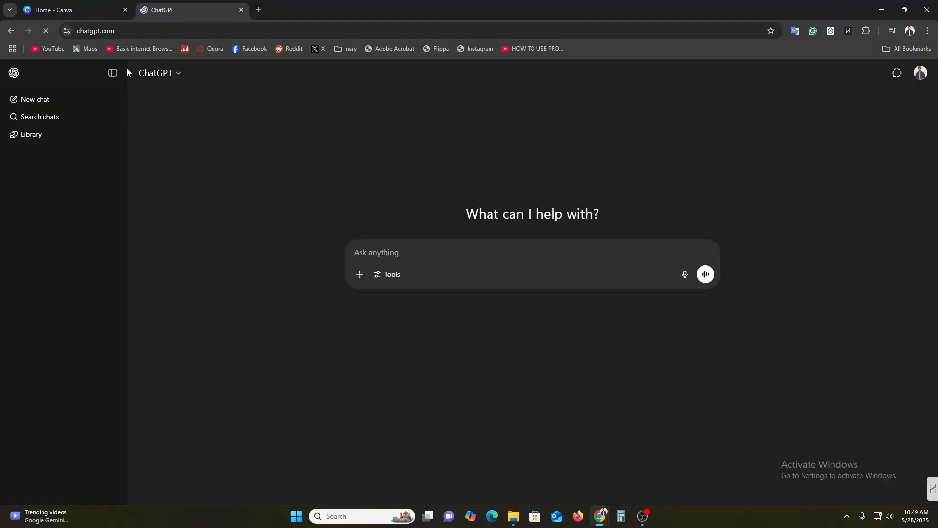
{"action": "left_click", "coordinate": [112, 75]}
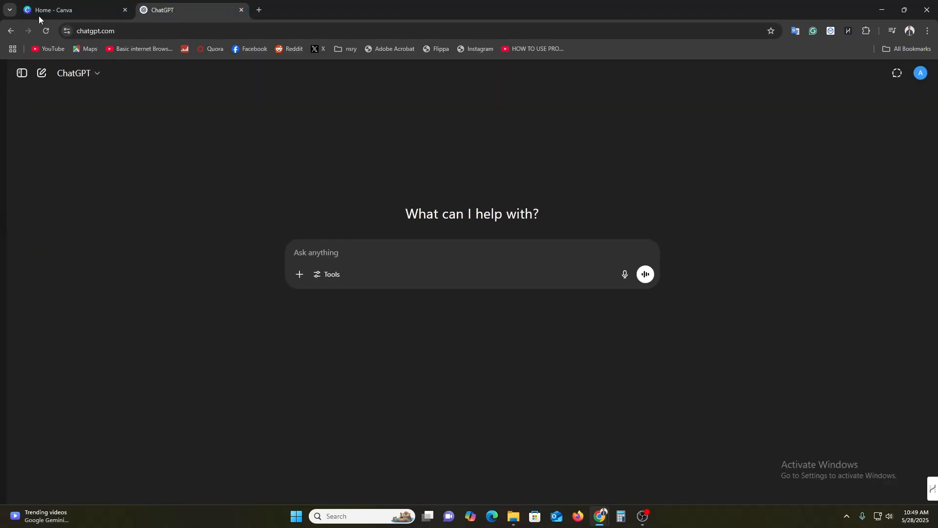
Ask ChatGPT "what is product design"
{"action": "left_click", "coordinate": [349, 259]}
{"action": "type", "text": "what"}
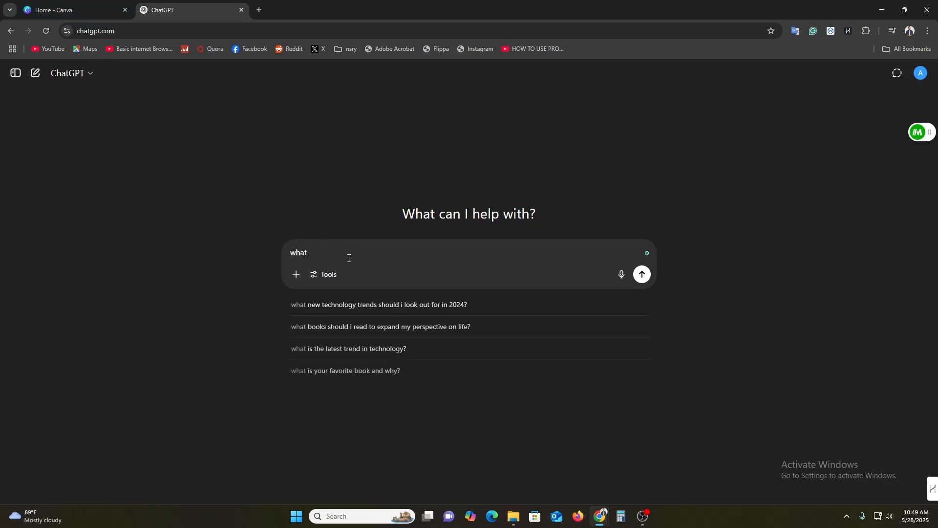
{"action": "type", "text": " is produc"}
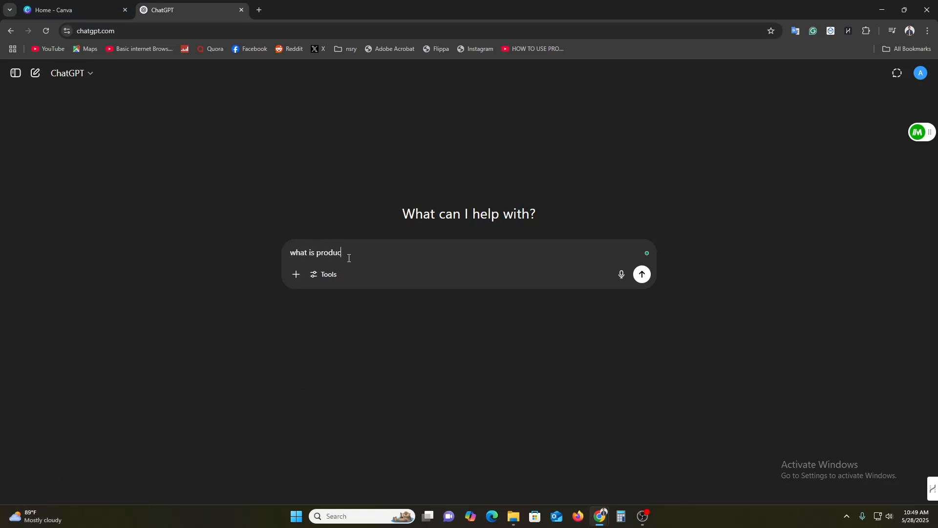
{"action": "type", "text": "t design"}
{"action": "key", "text": "Return"}
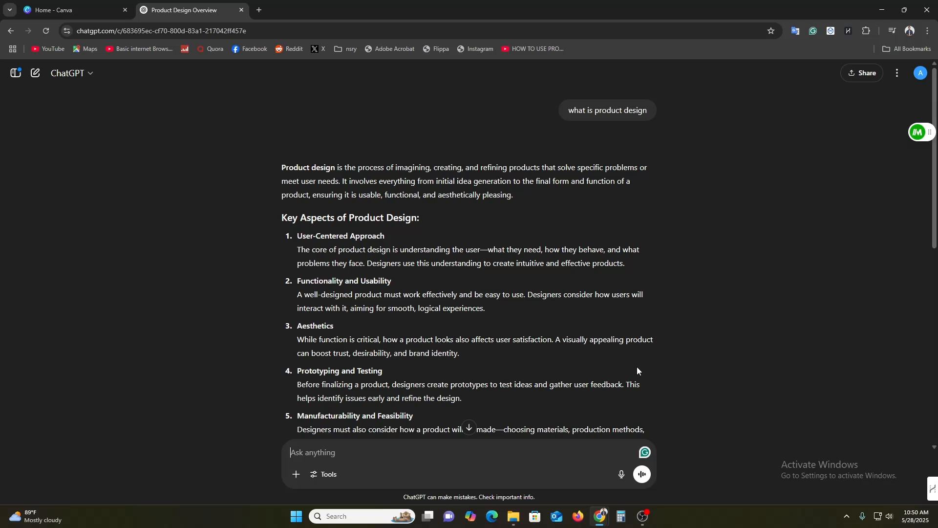
Send ChatGPT the follow-up "give me breif" and view the shortened answer
{"action": "type", "text": "give me breif"}
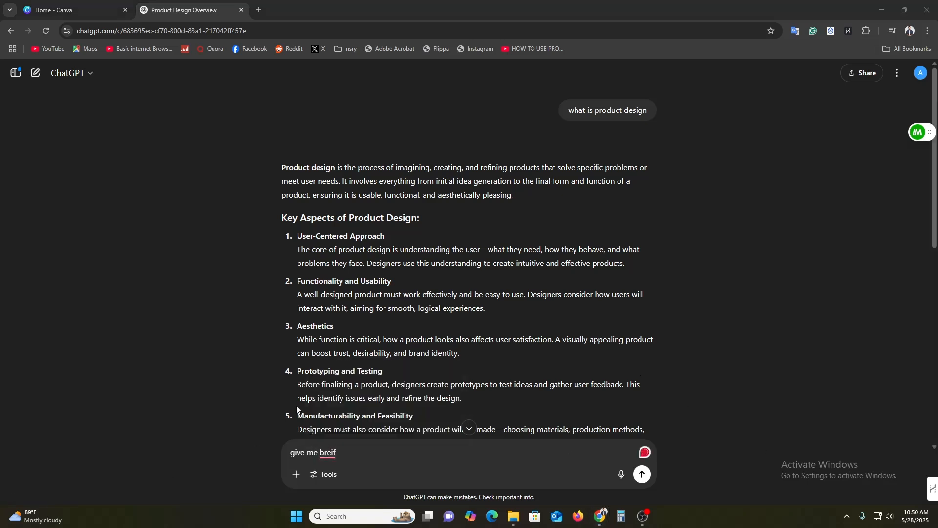
{"action": "key", "text": "Return"}
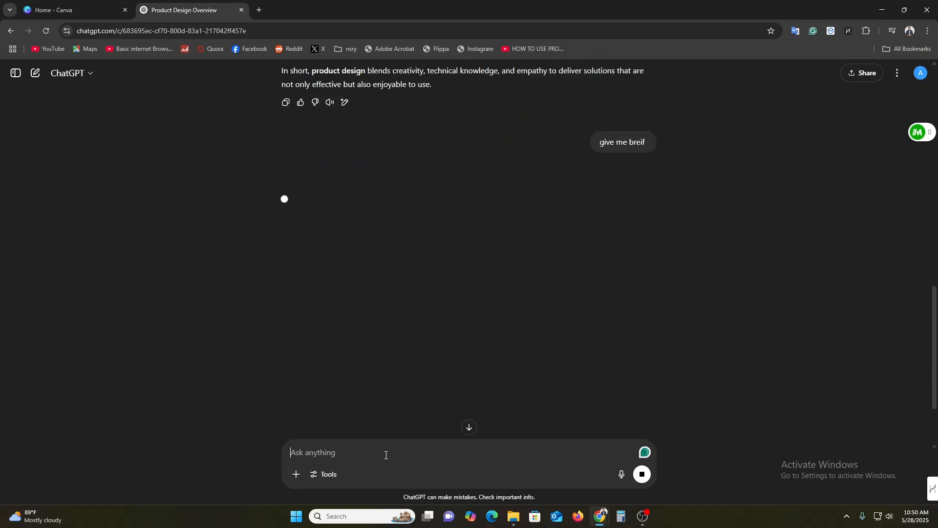
{"action": "scroll", "coordinate": [464, 362], "scroll_direction": "up", "scroll_amount": 3}
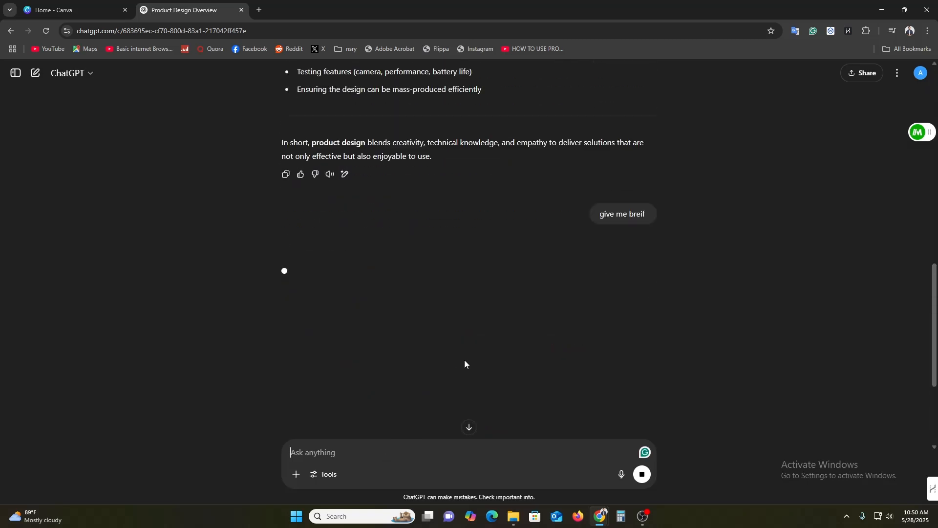
{"action": "scroll", "coordinate": [519, 306], "scroll_direction": "down", "scroll_amount": 2}
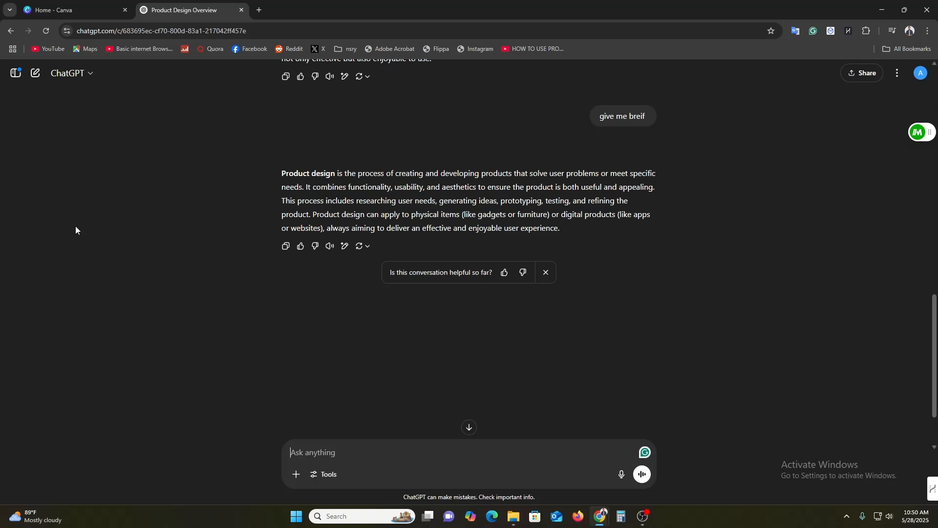
Switch back to Canva and search its templates for "product template"
{"action": "left_click", "coordinate": [56, 4]}
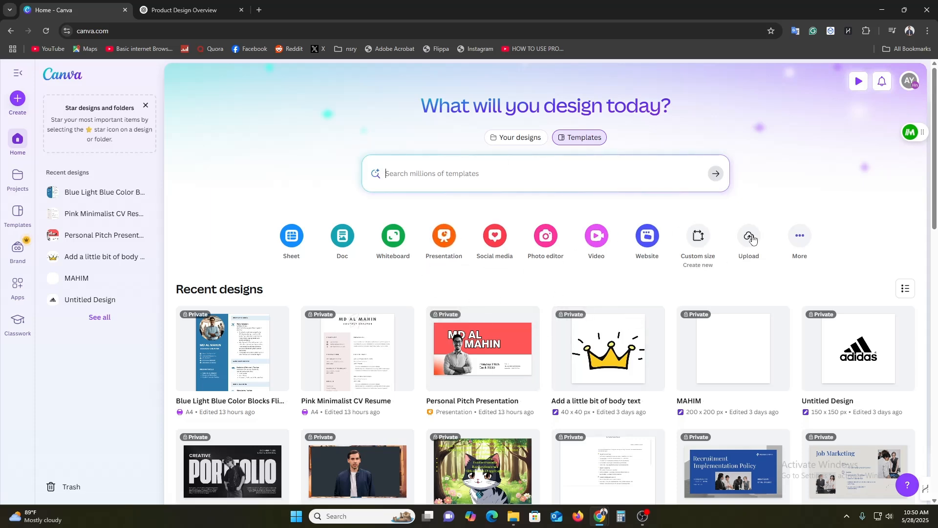
{"action": "left_click", "coordinate": [471, 164]}
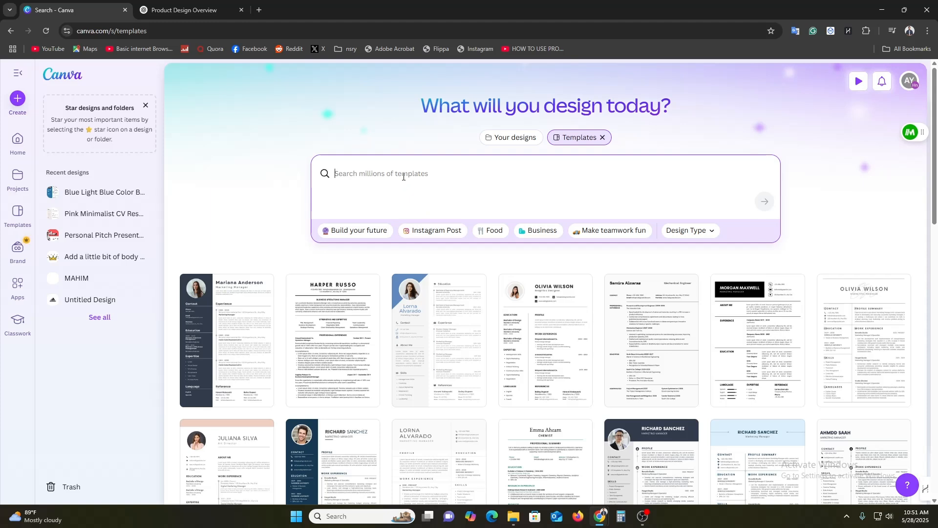
{"action": "type", "text": "product template"}
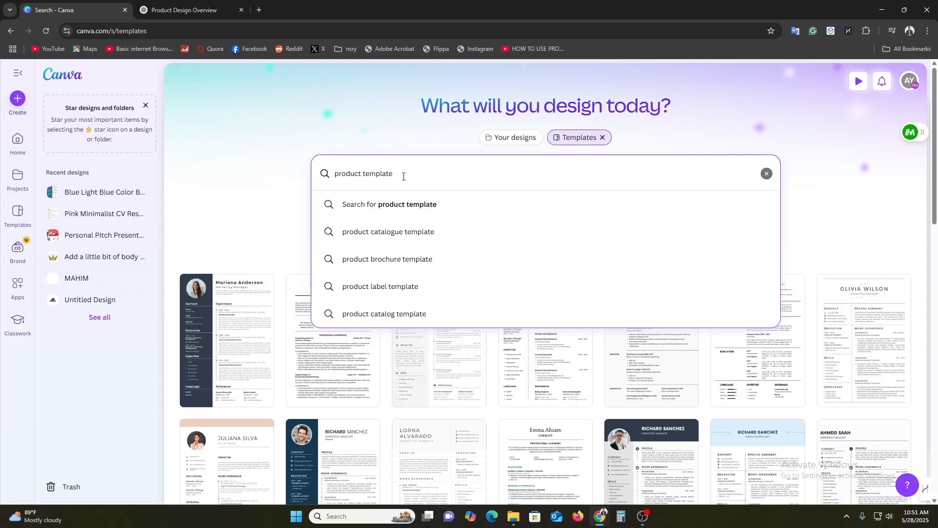
{"action": "key", "text": "Return"}
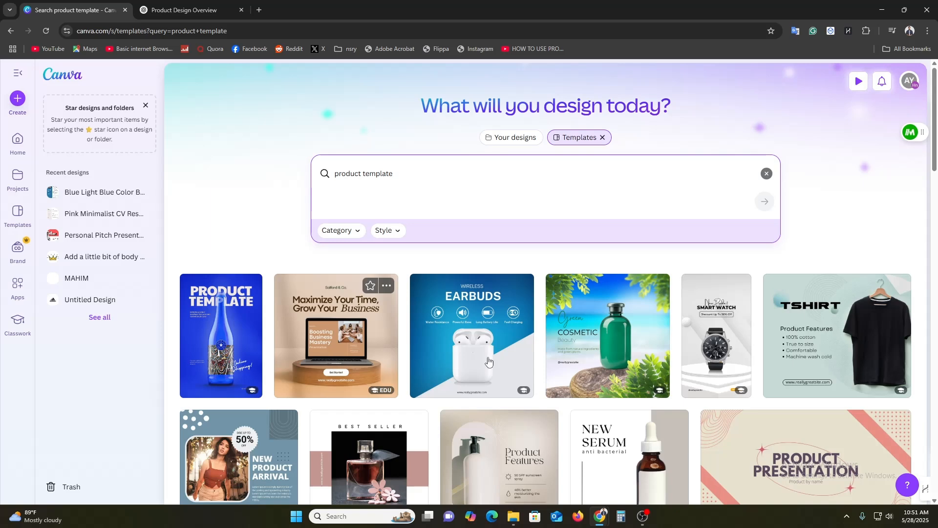
Browse the product templates and open the White Blue Brand New Product Website Template with the headphones for customizing
{"action": "scroll", "coordinate": [784, 322], "scroll_direction": "down", "scroll_amount": 4}
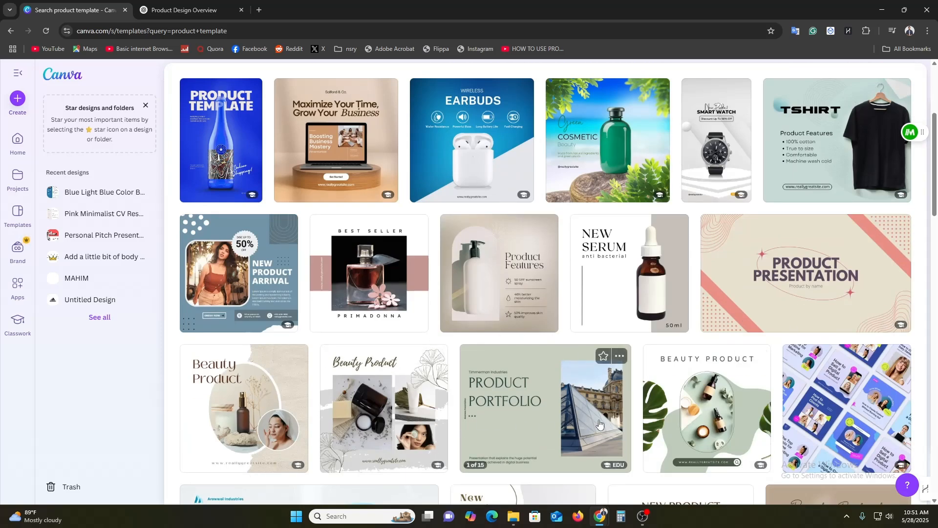
{"action": "scroll", "coordinate": [600, 423], "scroll_direction": "down", "scroll_amount": 8}
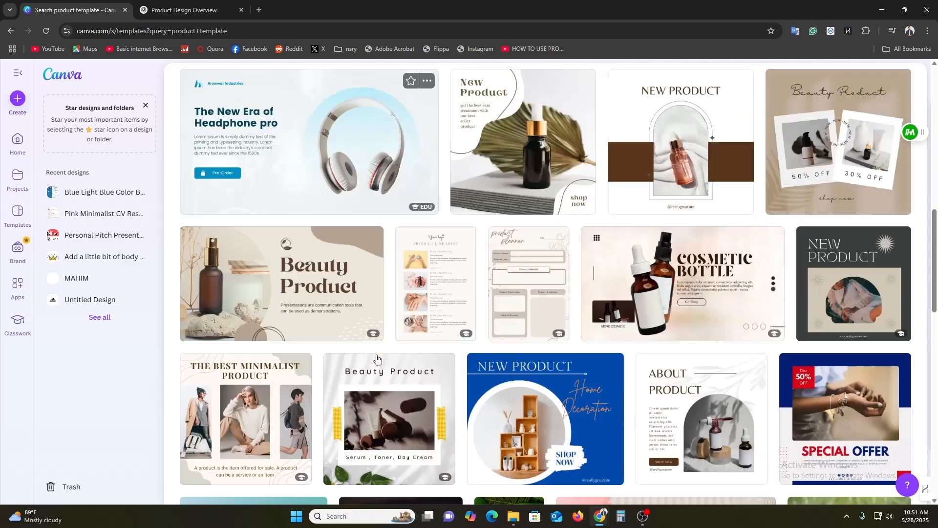
{"action": "scroll", "coordinate": [901, 415], "scroll_direction": "down", "scroll_amount": 7}
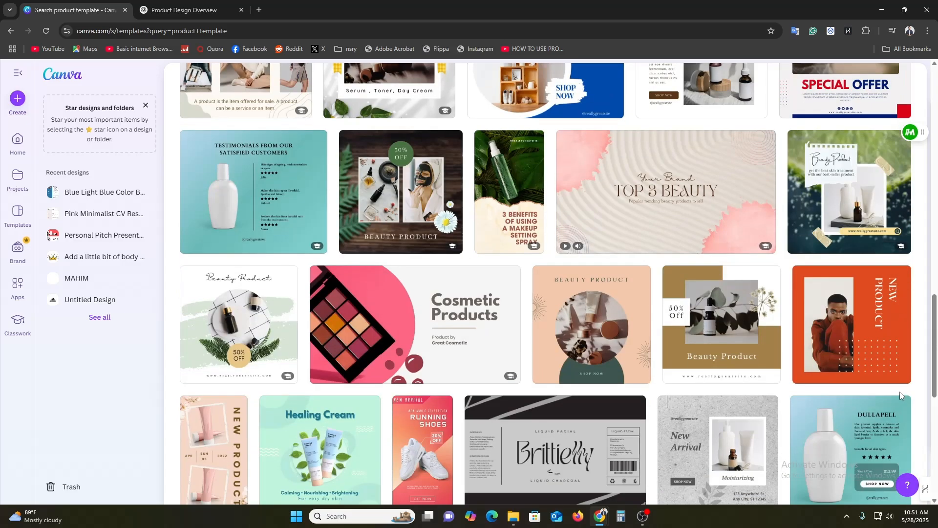
{"action": "scroll", "coordinate": [733, 390], "scroll_direction": "down", "scroll_amount": 5}
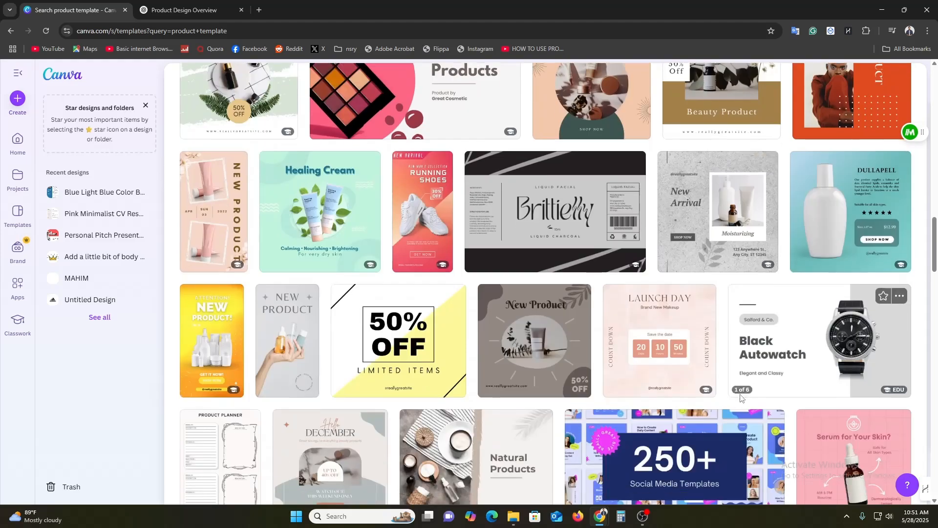
{"action": "scroll", "coordinate": [740, 397], "scroll_direction": "down", "scroll_amount": 15}
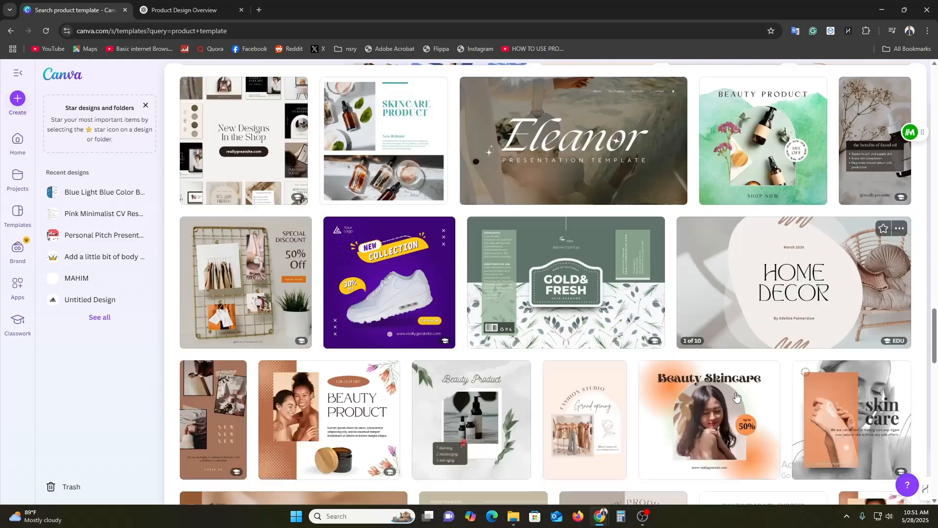
{"action": "scroll", "coordinate": [738, 397], "scroll_direction": "down", "scroll_amount": 2}
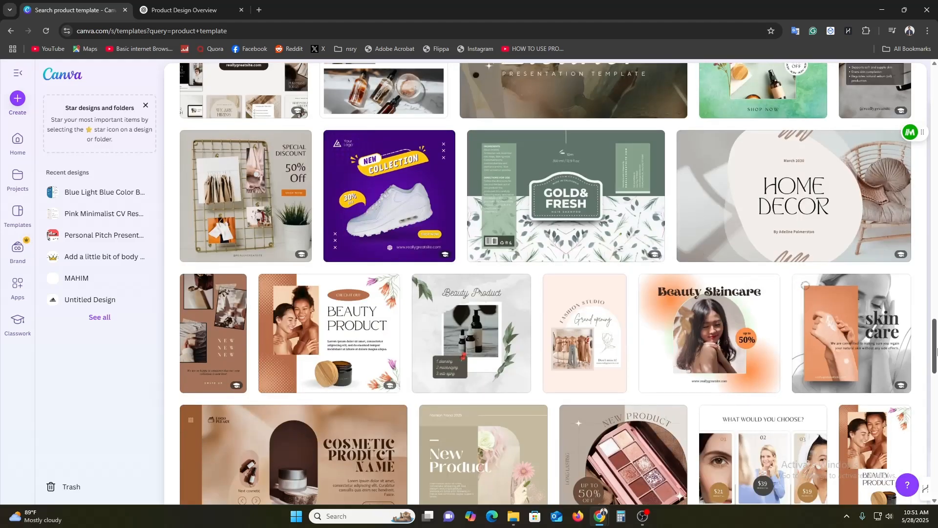
{"action": "left_click_drag", "start_coordinate": [936, 351], "coordinate": [934, 133]}
{"action": "scroll", "coordinate": [230, 498], "scroll_direction": "down", "scroll_amount": 3}
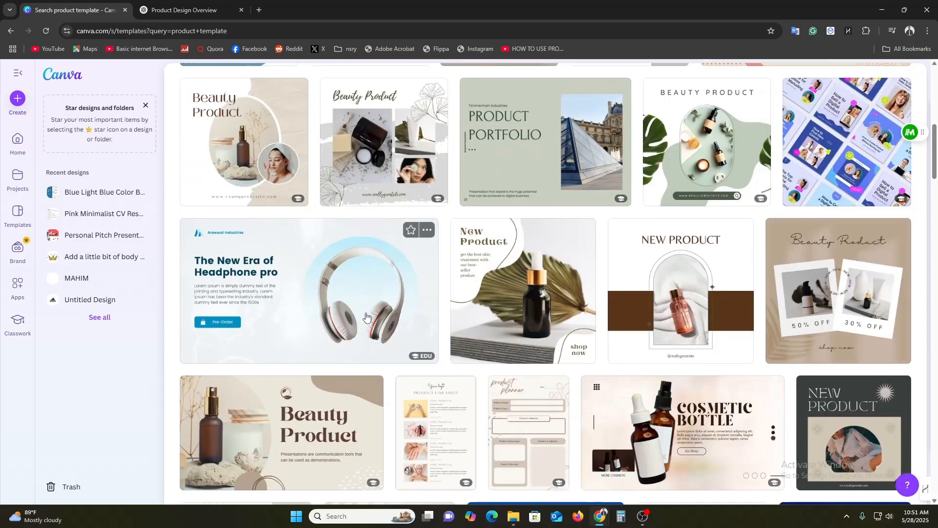
{"action": "left_click", "coordinate": [366, 317]}
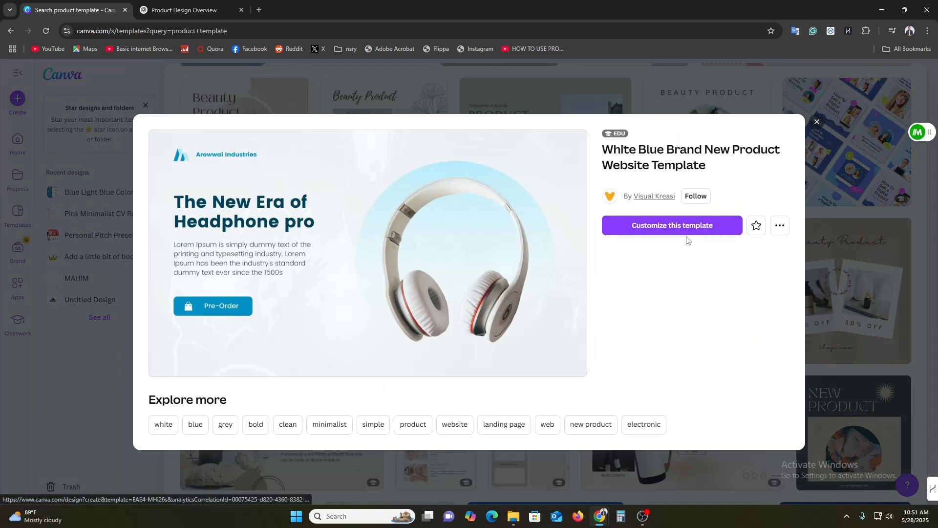
{"action": "left_click", "coordinate": [691, 230]}
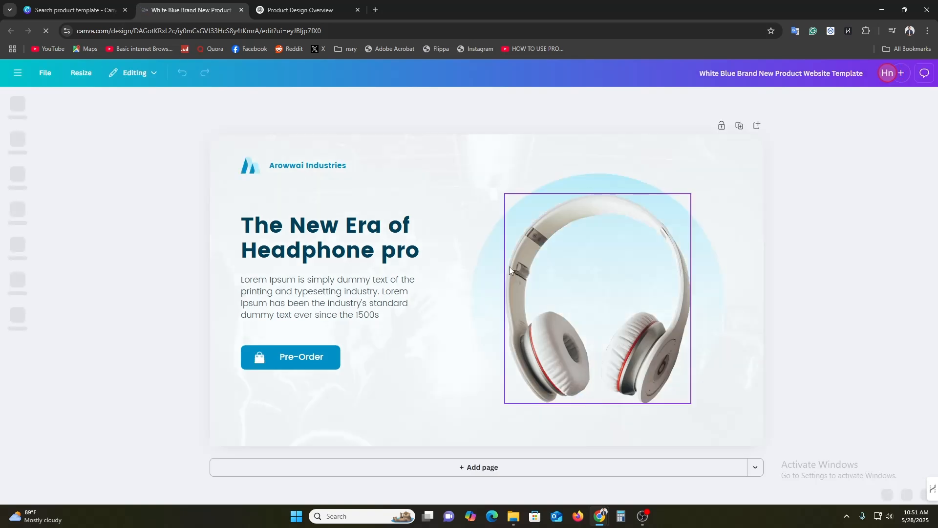
Select individual elements of the template, such as the headphone picture, to examine its editable parts
{"action": "left_click", "coordinate": [559, 283]}
{"action": "left_click", "coordinate": [171, 211]}
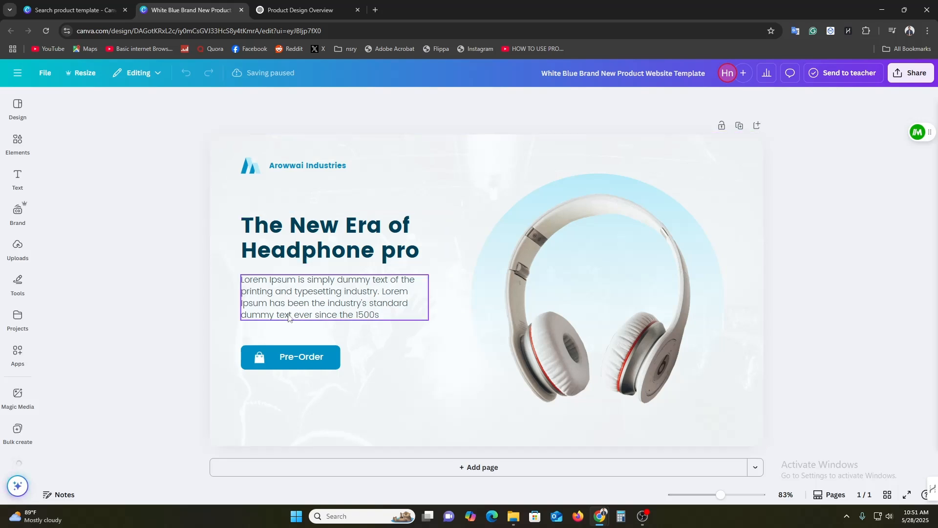
{"action": "left_click", "coordinate": [332, 356]}
{"action": "left_click", "coordinate": [656, 296]}
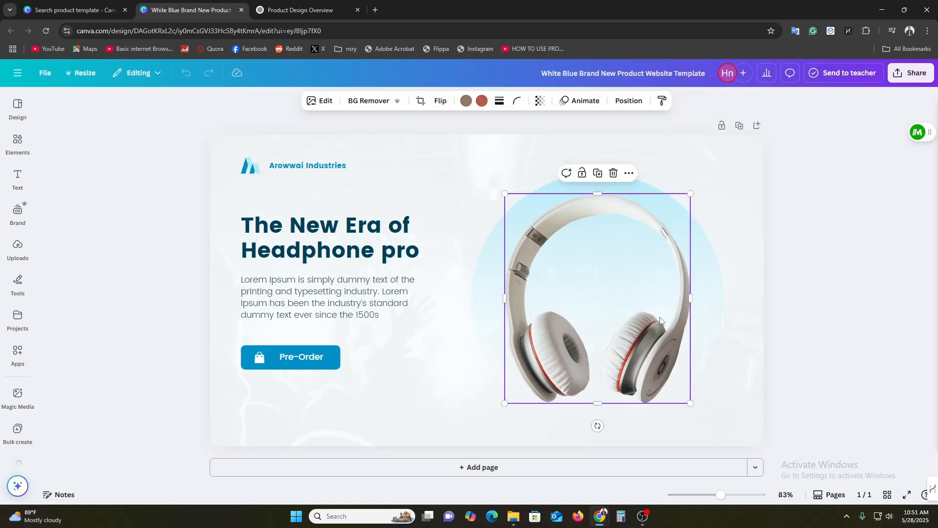
Add a blank second page below the headphone page and compare the two pages
{"action": "left_click", "coordinate": [449, 470]}
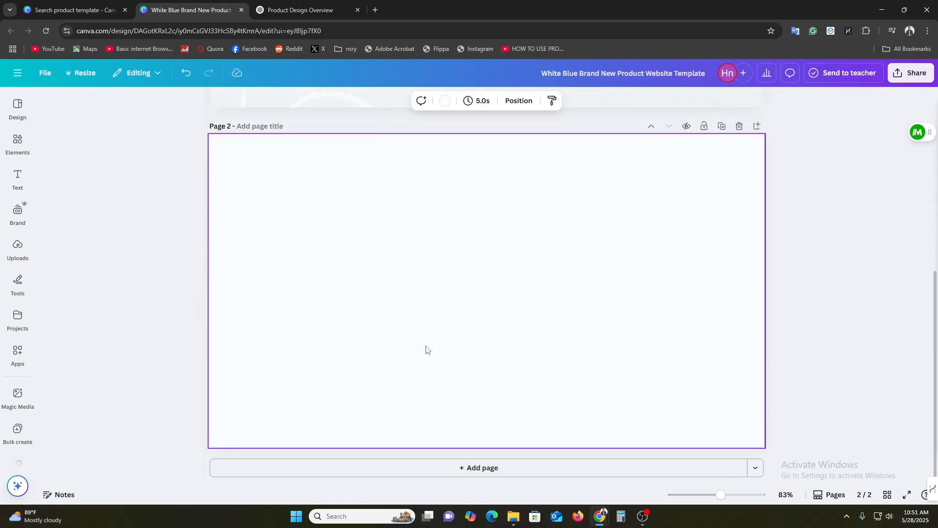
{"action": "scroll", "coordinate": [426, 349], "scroll_direction": "up", "scroll_amount": 6}
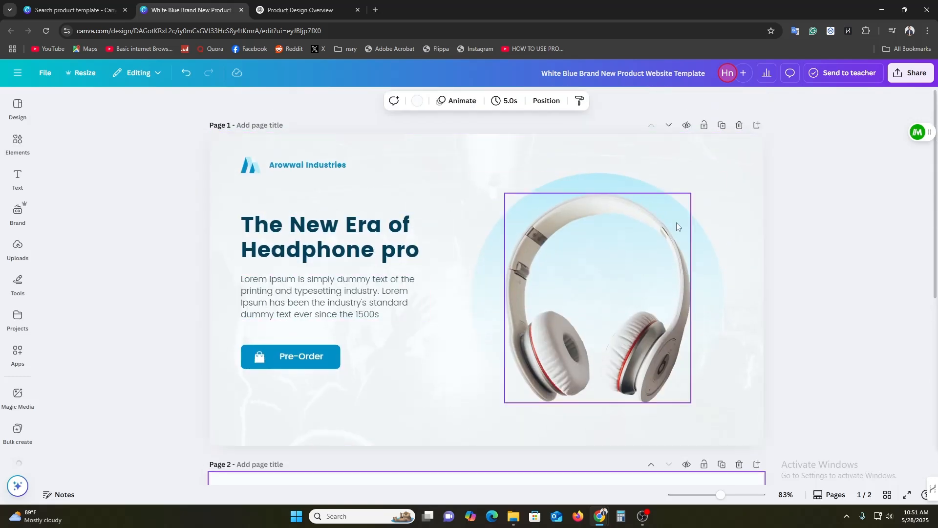
{"action": "scroll", "coordinate": [375, 426], "scroll_direction": "down", "scroll_amount": 4}
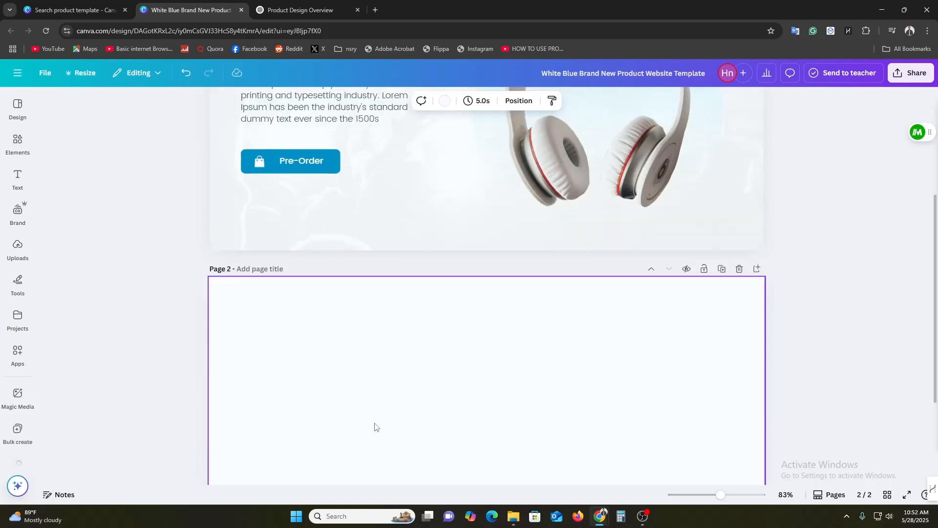
{"action": "scroll", "coordinate": [556, 381], "scroll_direction": "down", "scroll_amount": 3}
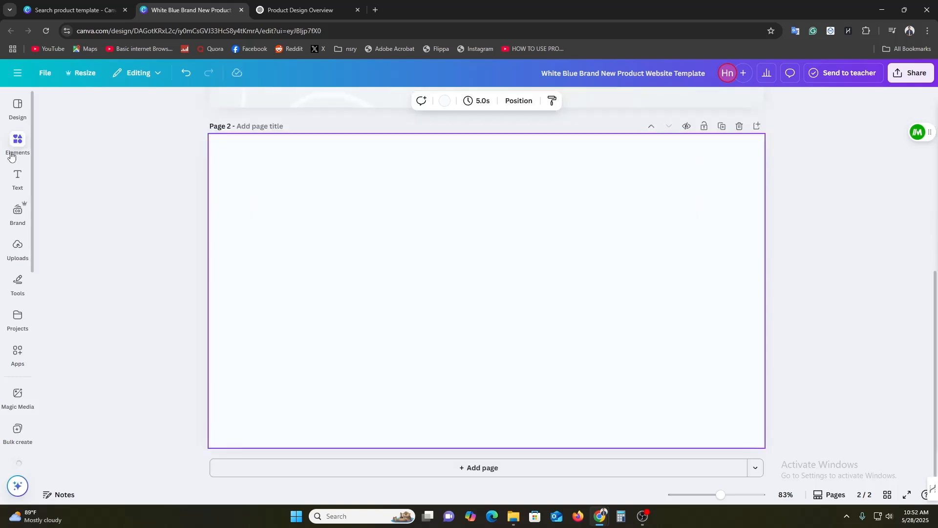
{"action": "scroll", "coordinate": [523, 434], "scroll_direction": "up", "scroll_amount": 2}
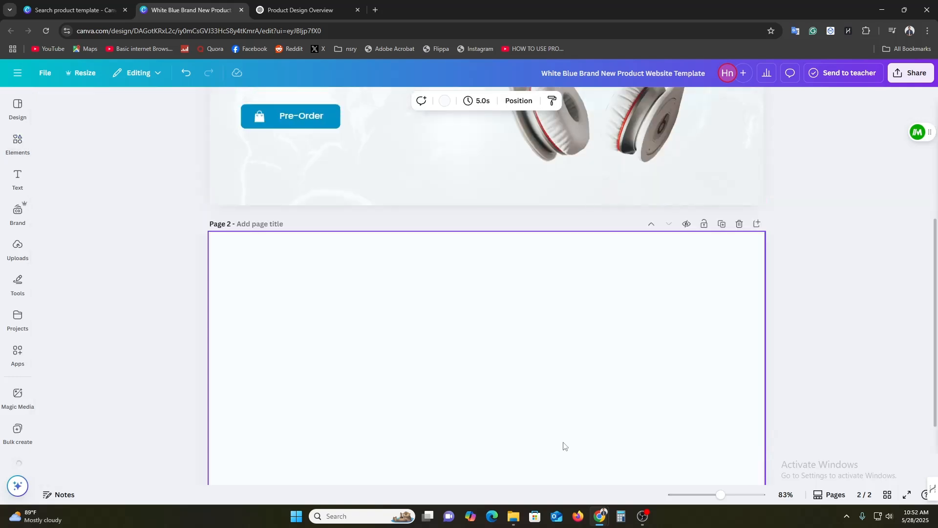
{"action": "scroll", "coordinate": [564, 446], "scroll_direction": "up", "scroll_amount": 4}
{"action": "scroll", "coordinate": [565, 446], "scroll_direction": "down", "scroll_amount": 6}
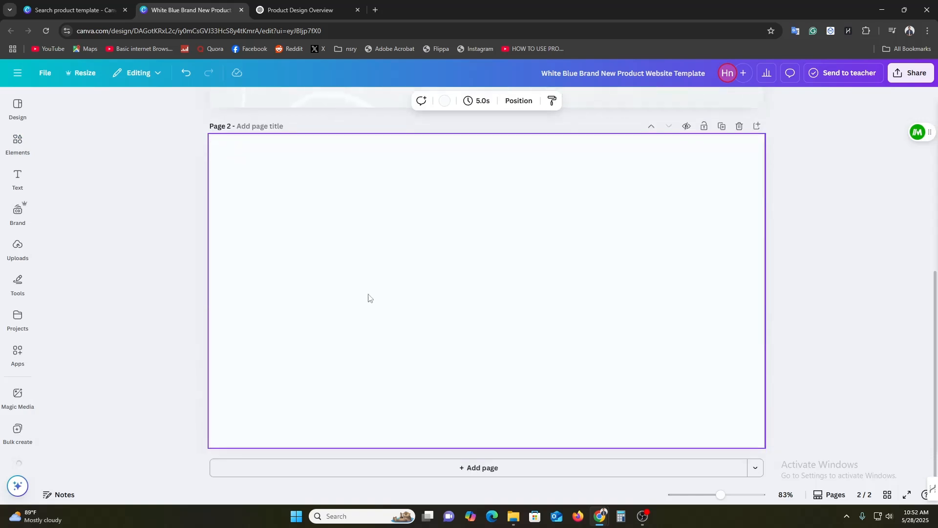
Search the elements library for "headphone" and limit the results to videos
{"action": "left_click", "coordinate": [23, 145]}
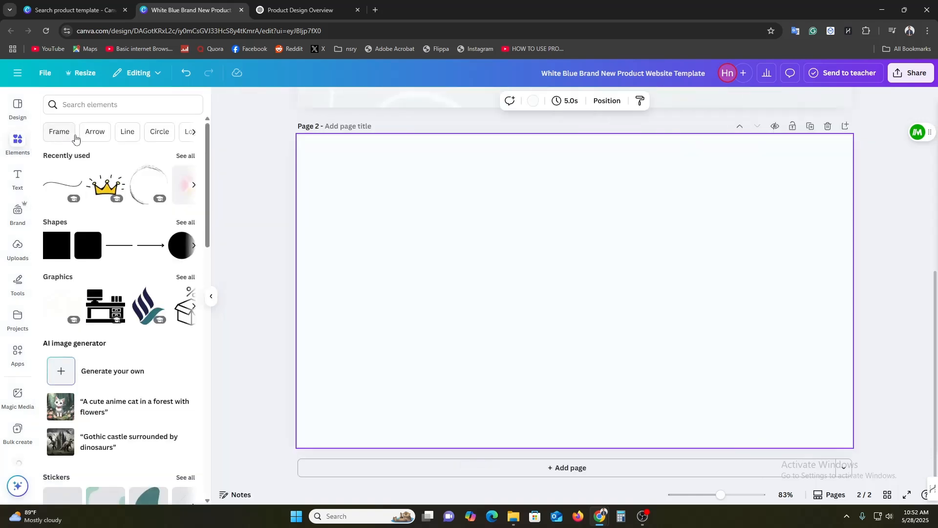
{"action": "left_click", "coordinate": [129, 105]}
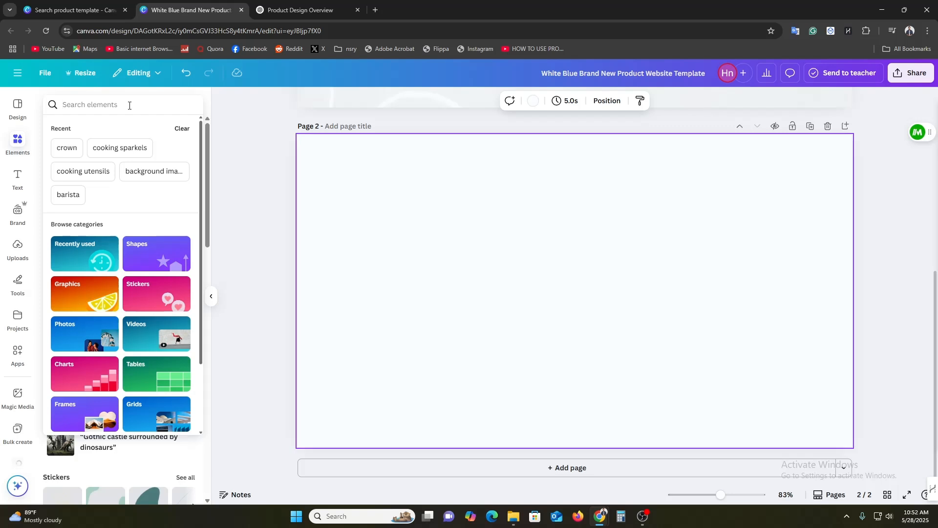
{"action": "type", "text": "hea"}
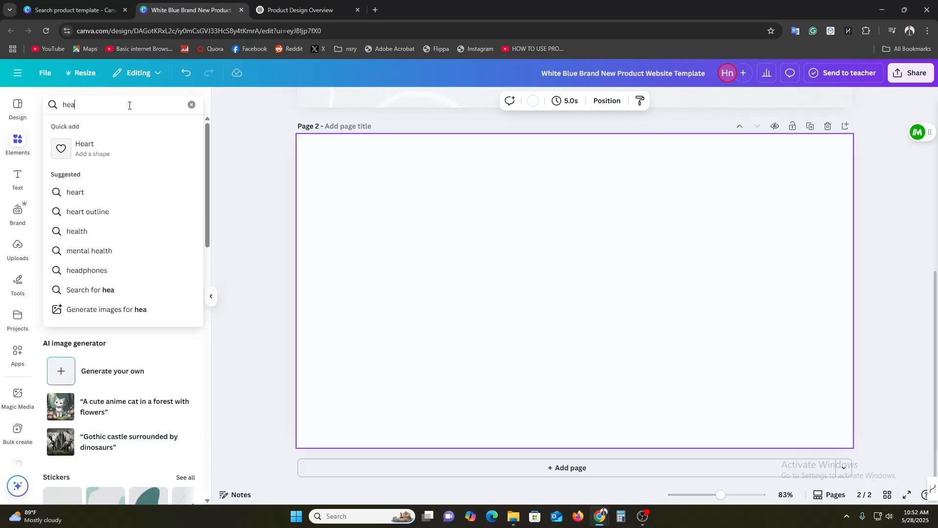
{"action": "type", "text": "dphone"}
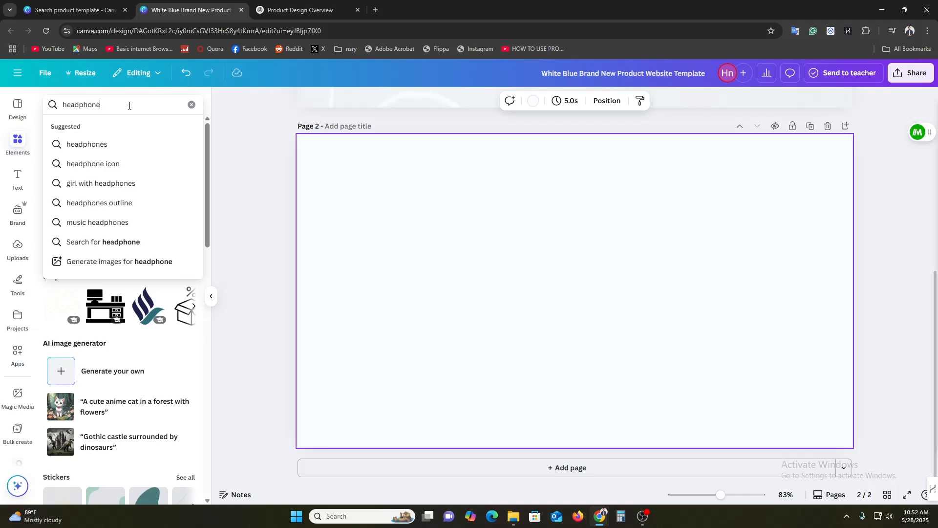
{"action": "key", "text": "Return"}
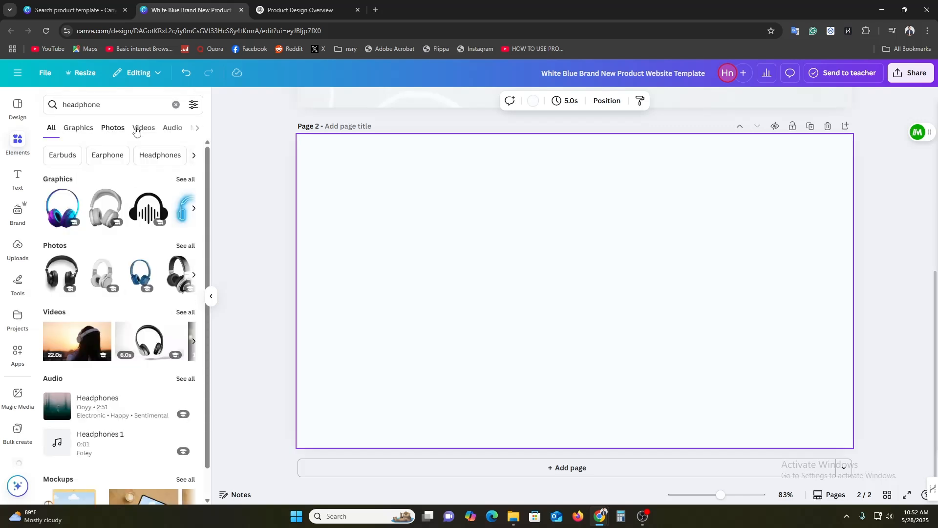
{"action": "left_click", "coordinate": [144, 128]}
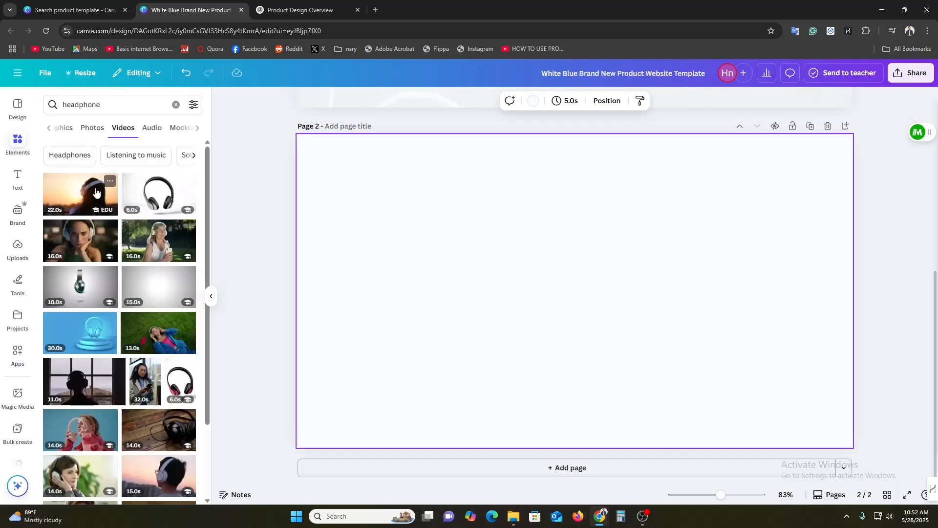
Place the 22-second sunset video of a woman wearing headphones so it fills page 2, and review both pages
{"action": "left_click_drag", "start_coordinate": [95, 190], "coordinate": [313, 315]}
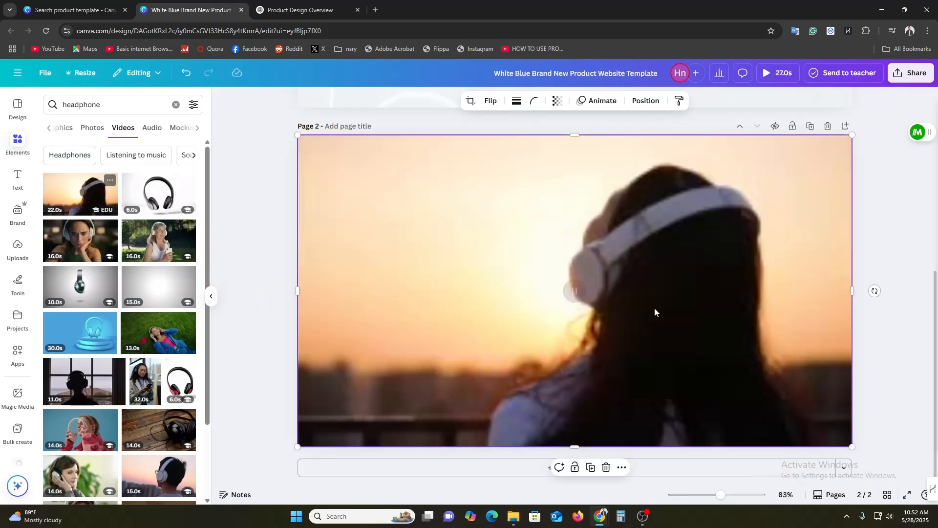
{"action": "left_click", "coordinate": [894, 280]}
{"action": "scroll", "coordinate": [894, 279], "scroll_direction": "up", "scroll_amount": 3}
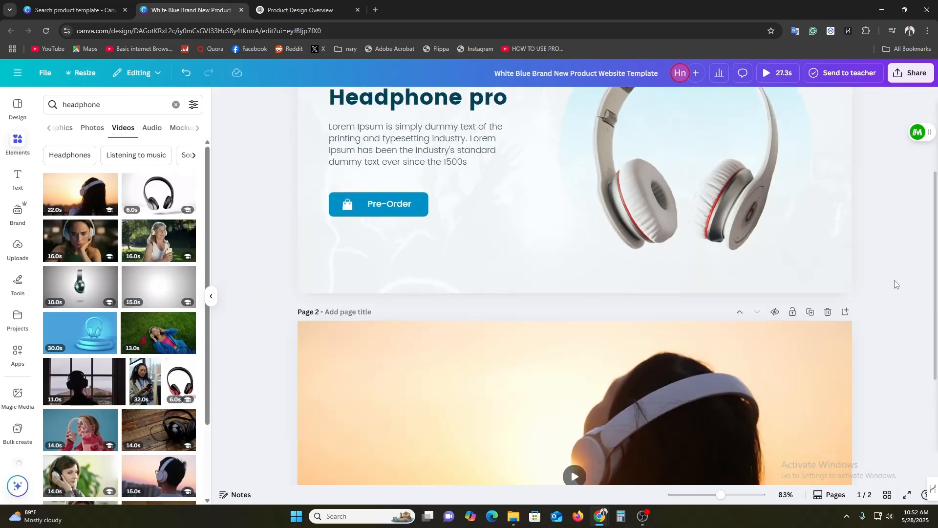
{"action": "scroll", "coordinate": [894, 280], "scroll_direction": "down", "scroll_amount": 3}
{"action": "scroll", "coordinate": [894, 280], "scroll_direction": "up", "scroll_amount": 3}
{"action": "scroll", "coordinate": [894, 280], "scroll_direction": "down", "scroll_amount": 3}
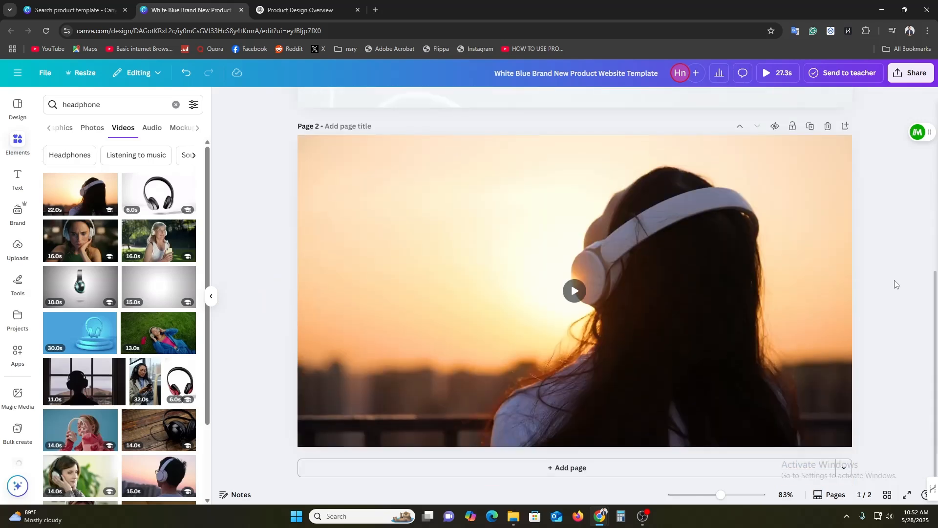
Add a heading over the page 2 video and replace its text with "The New Era of" copied from the page 1 title
{"action": "left_click", "coordinate": [18, 174]}
{"action": "left_click_drag", "start_coordinate": [142, 206], "coordinate": [470, 315]}
{"action": "scroll", "coordinate": [438, 330], "scroll_direction": "up", "scroll_amount": 5}
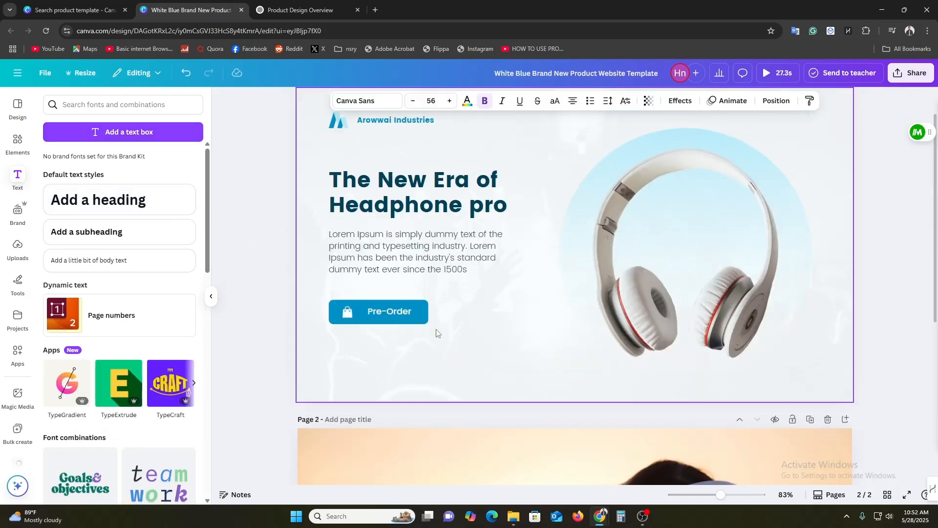
{"action": "scroll", "coordinate": [436, 333], "scroll_direction": "up", "scroll_amount": 1}
{"action": "left_click", "coordinate": [436, 241]}
{"action": "triple_click", "coordinate": [436, 241]}
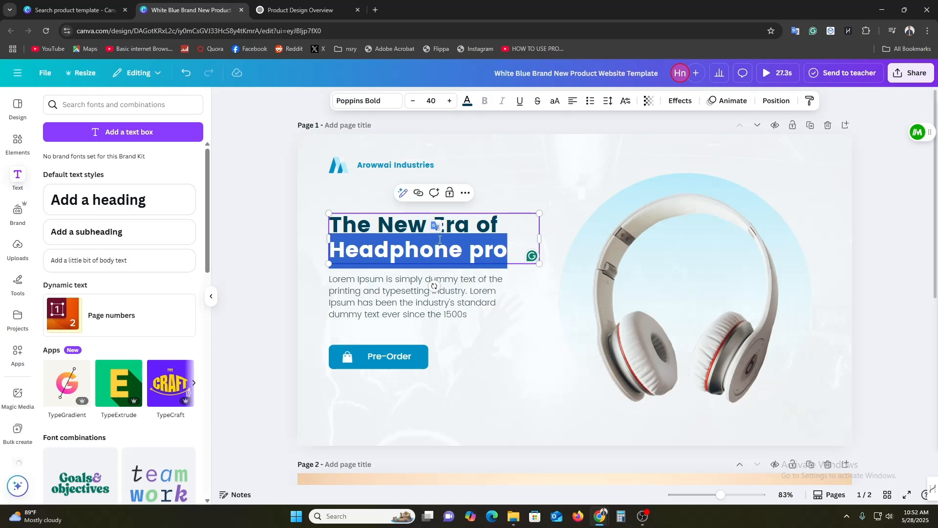
{"action": "triple_click", "coordinate": [461, 227]}
{"action": "key", "text": "ctrl+c"}
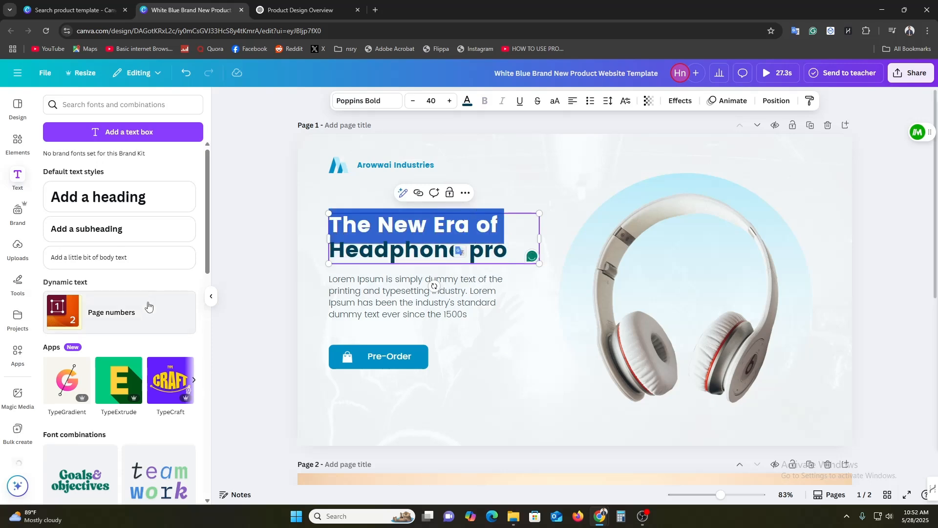
{"action": "scroll", "coordinate": [147, 306], "scroll_direction": "down", "scroll_amount": 4}
{"action": "scroll", "coordinate": [262, 331], "scroll_direction": "down", "scroll_amount": 7}
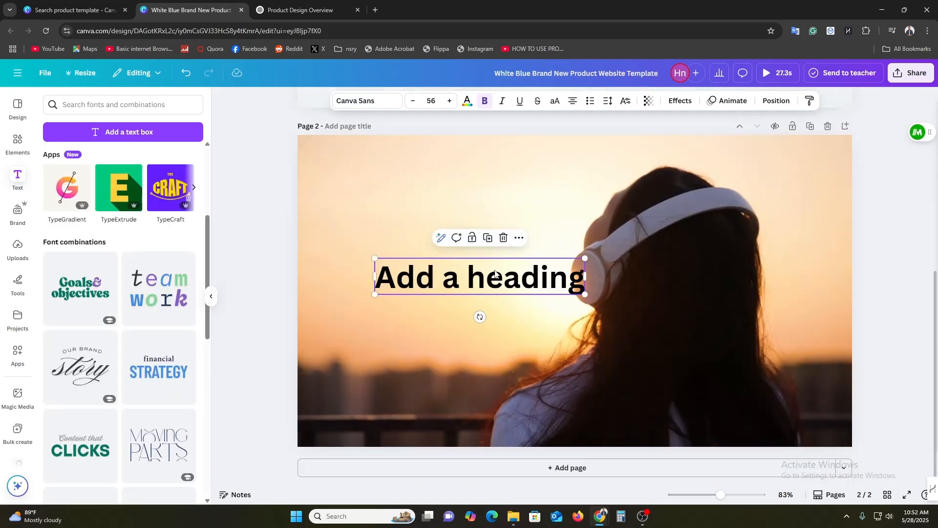
{"action": "double_click", "coordinate": [477, 268]}
{"action": "key", "text": "ctrl+v"}
{"action": "left_click", "coordinate": [266, 266]}
{"action": "left_click", "coordinate": [423, 282]}
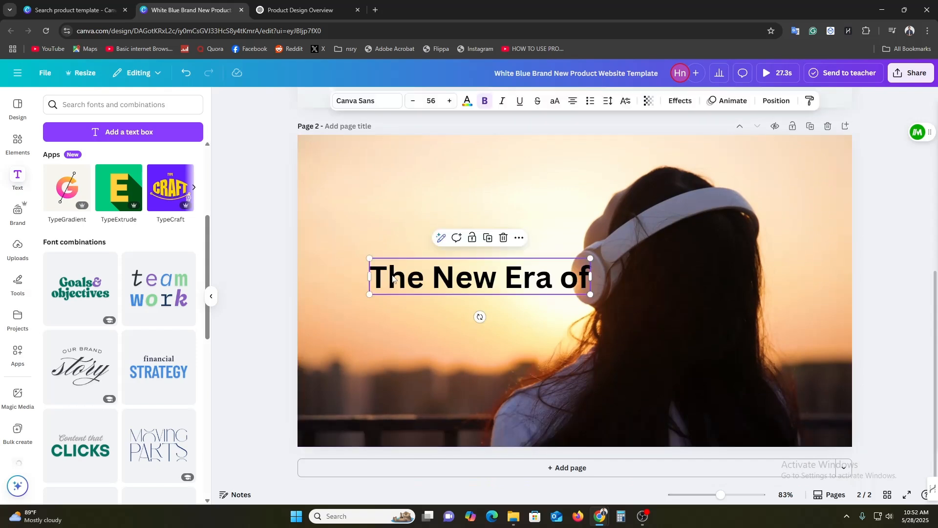
Move the page 2 heading up and to the left, apply the Horizon Outlined font, and widen its text box
{"action": "left_click_drag", "start_coordinate": [423, 283], "coordinate": [380, 254]}
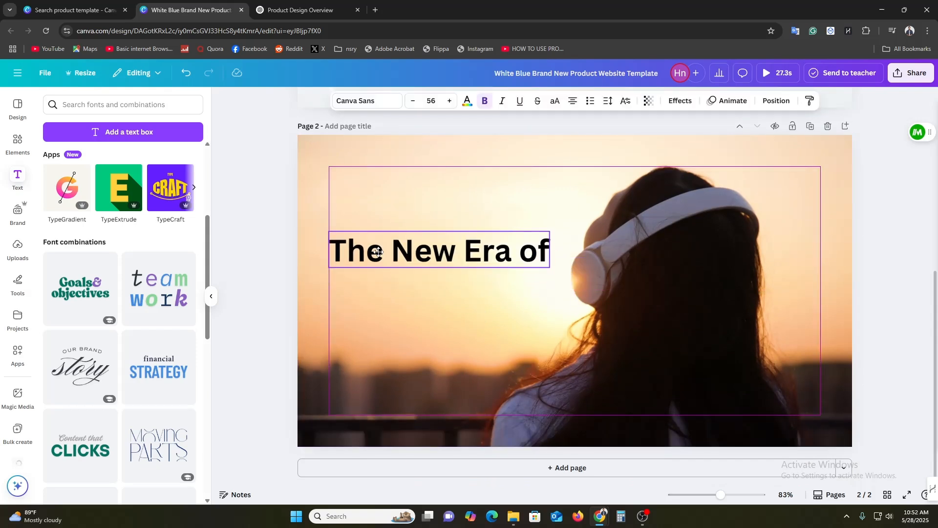
{"action": "left_click", "coordinate": [369, 103]}
{"action": "scroll", "coordinate": [132, 294], "scroll_direction": "down", "scroll_amount": 5}
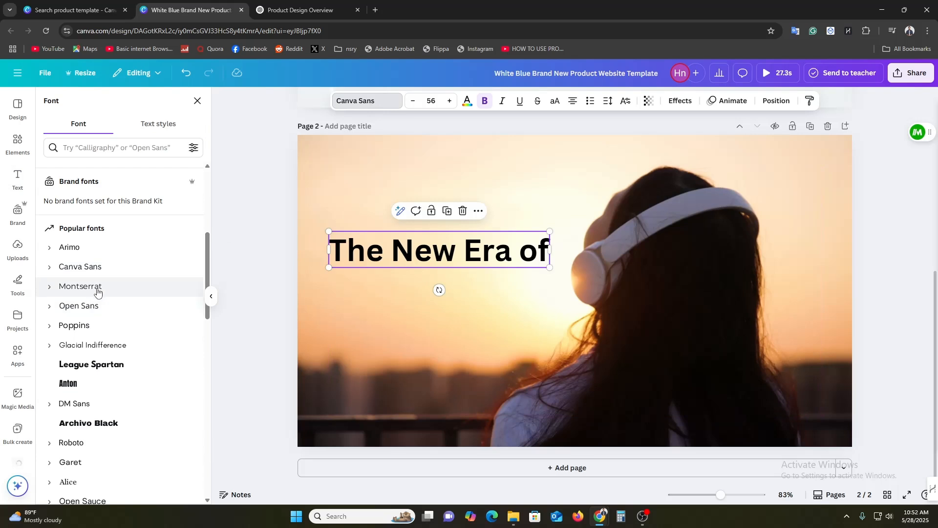
{"action": "scroll", "coordinate": [112, 289], "scroll_direction": "down", "scroll_amount": 9}
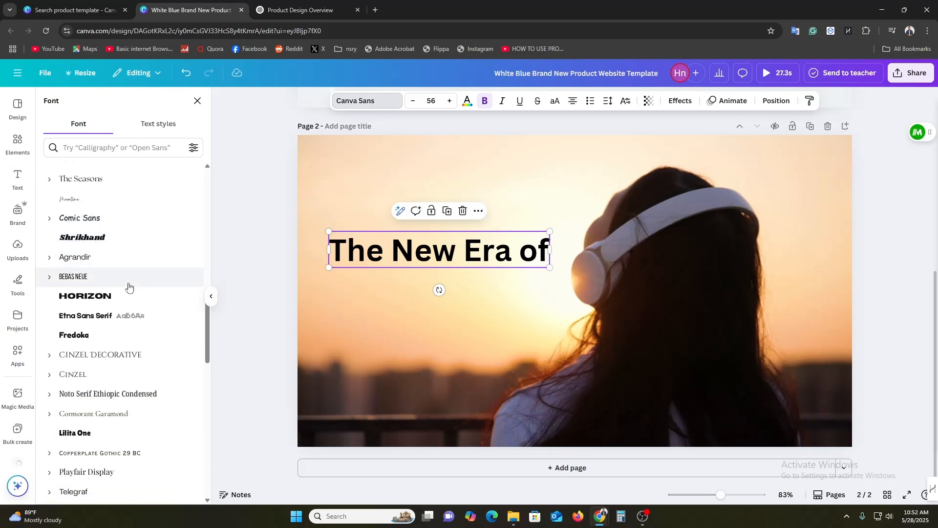
{"action": "scroll", "coordinate": [129, 287], "scroll_direction": "down", "scroll_amount": 8}
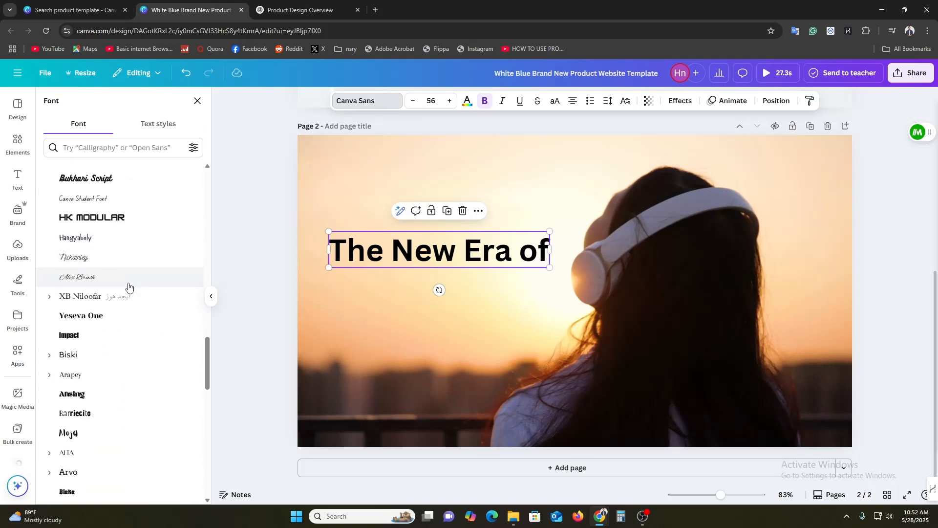
{"action": "scroll", "coordinate": [128, 288], "scroll_direction": "down", "scroll_amount": 7}
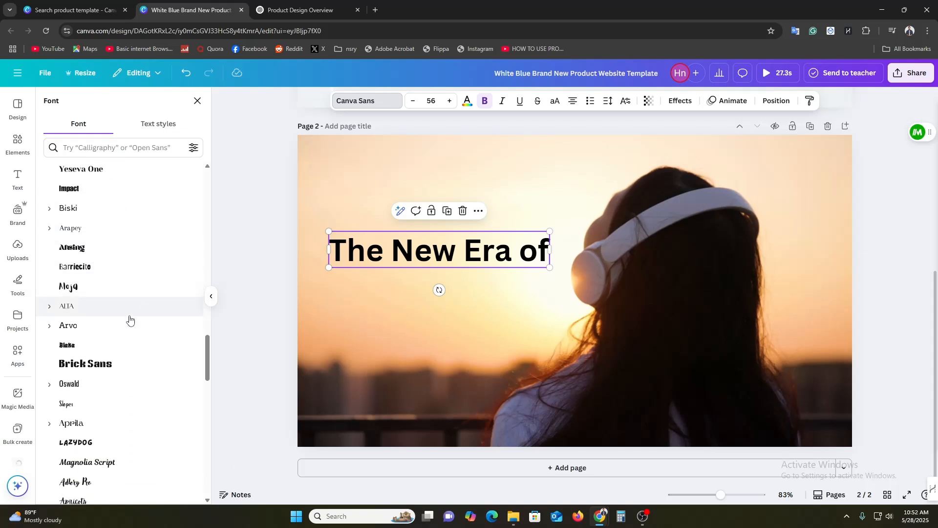
{"action": "scroll", "coordinate": [135, 326], "scroll_direction": "down", "scroll_amount": 4}
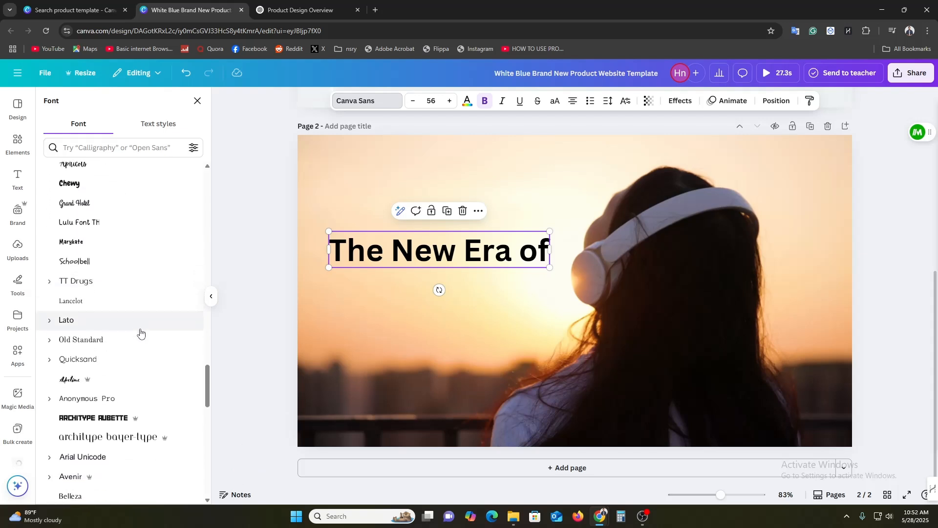
{"action": "scroll", "coordinate": [140, 333], "scroll_direction": "down", "scroll_amount": 5}
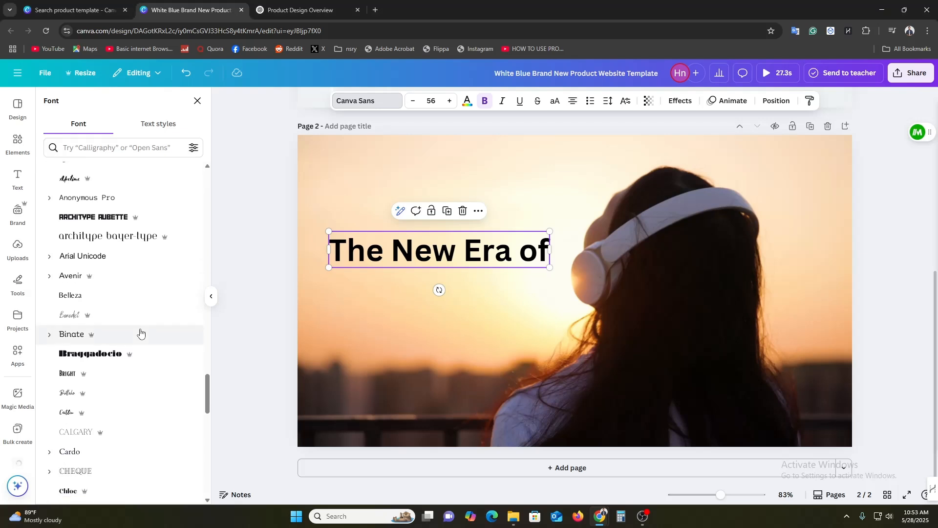
{"action": "scroll", "coordinate": [140, 333], "scroll_direction": "down", "scroll_amount": 6}
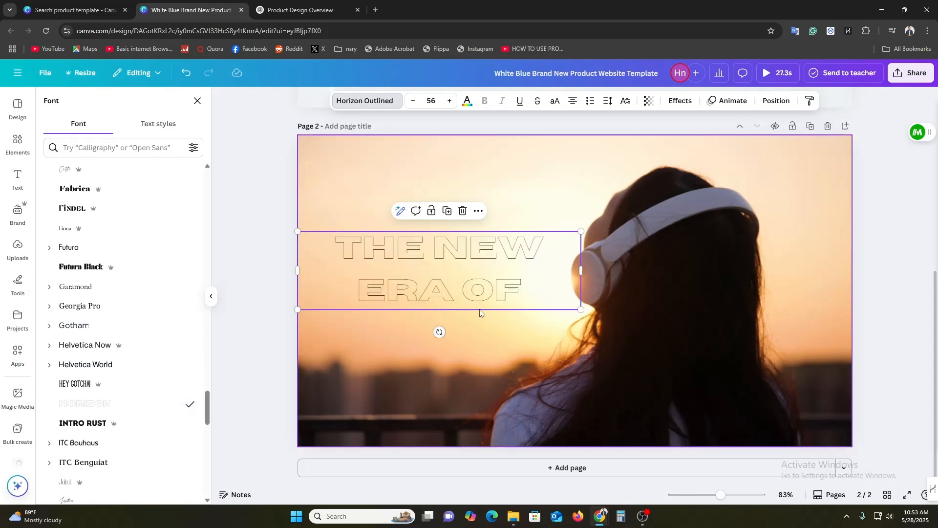
{"action": "left_click_drag", "start_coordinate": [581, 270], "coordinate": [619, 281]}
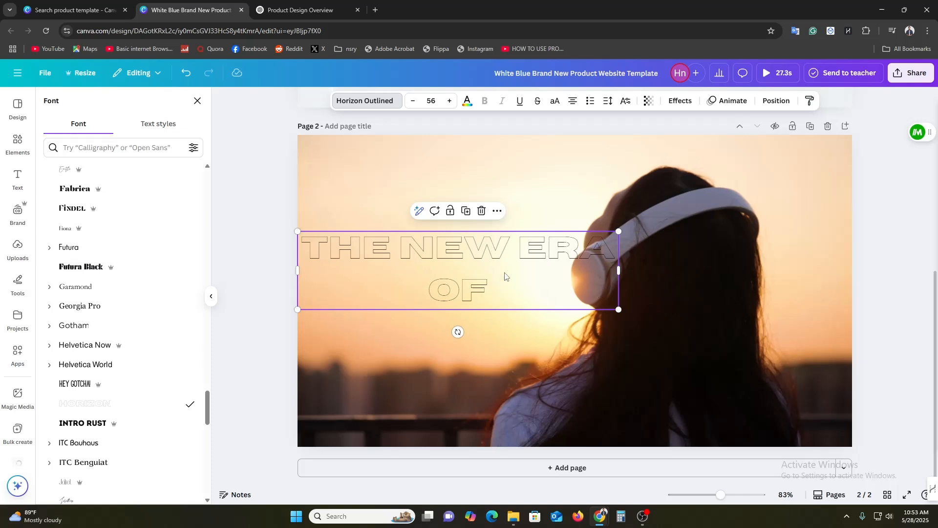
Search the fonts for "210" and apply the 210 수퍼사이즈 Black Box font to the page 2 heading
{"action": "left_click", "coordinate": [94, 147]}
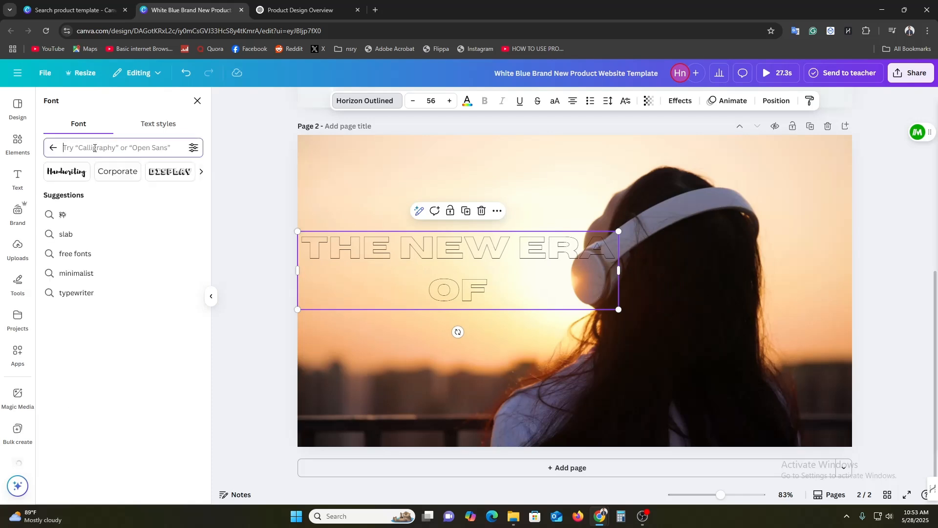
{"action": "type", "text": "210"}
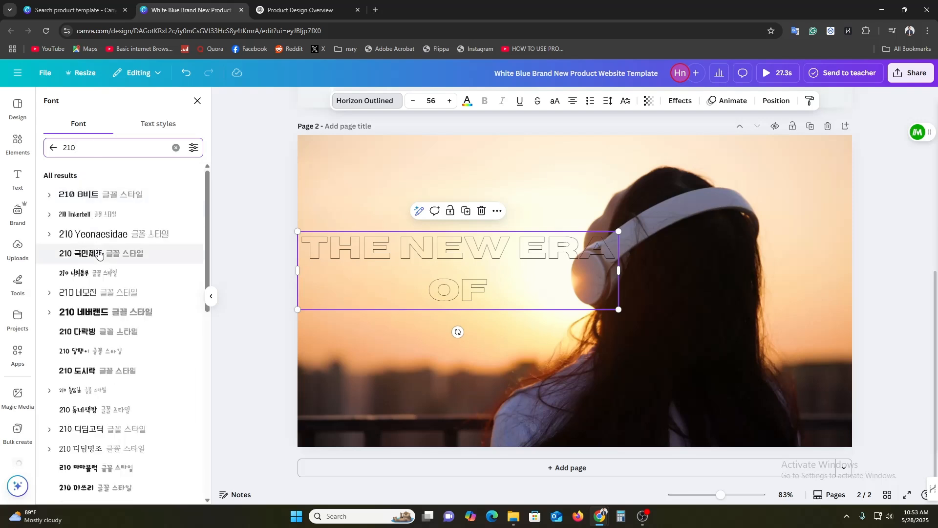
{"action": "scroll", "coordinate": [131, 274], "scroll_direction": "down", "scroll_amount": 3}
{"action": "scroll", "coordinate": [131, 276], "scroll_direction": "down", "scroll_amount": 10}
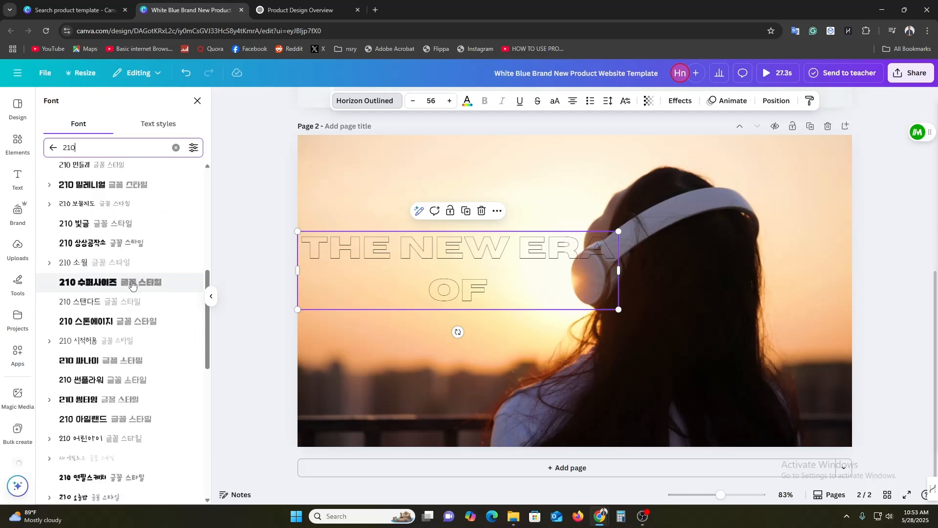
{"action": "scroll", "coordinate": [130, 285], "scroll_direction": "down", "scroll_amount": 2}
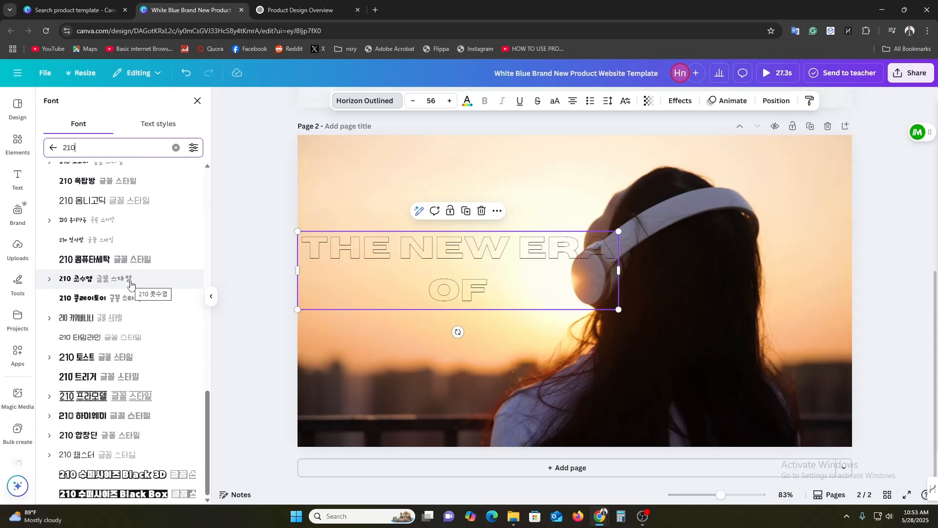
{"action": "left_click", "coordinate": [93, 495]}
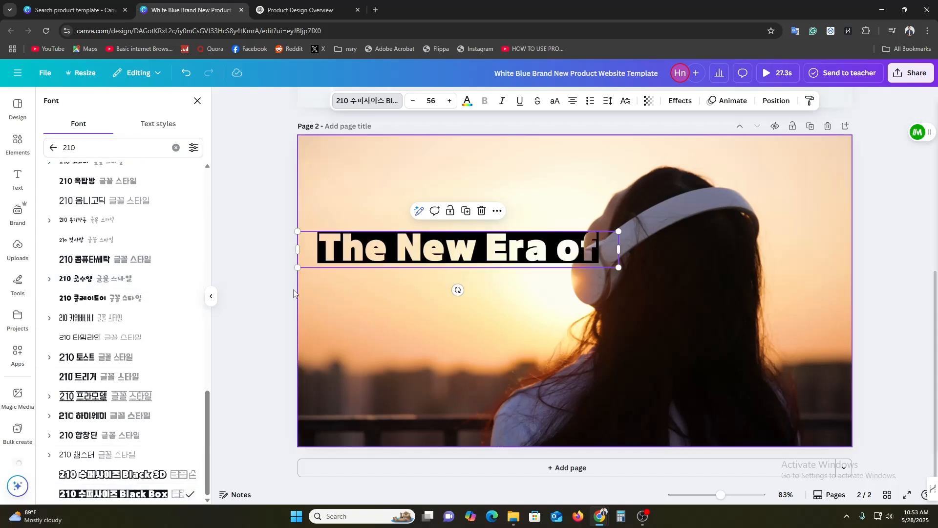
Move the page 2 heading down to the middle of the video and set its color to white
{"action": "left_click", "coordinate": [255, 281]}
{"action": "left_click_drag", "start_coordinate": [513, 236], "coordinate": [516, 296]}
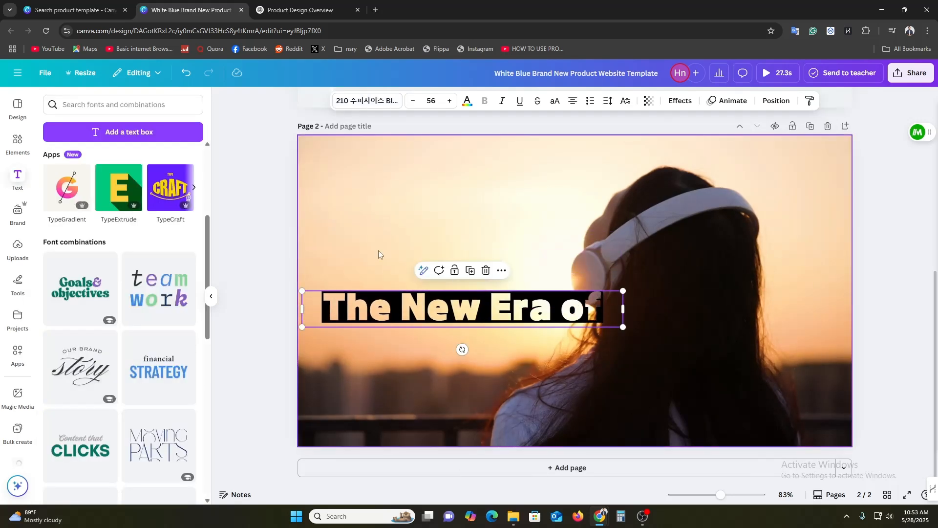
{"action": "left_click", "coordinate": [467, 102]}
{"action": "left_click", "coordinate": [81, 203]}
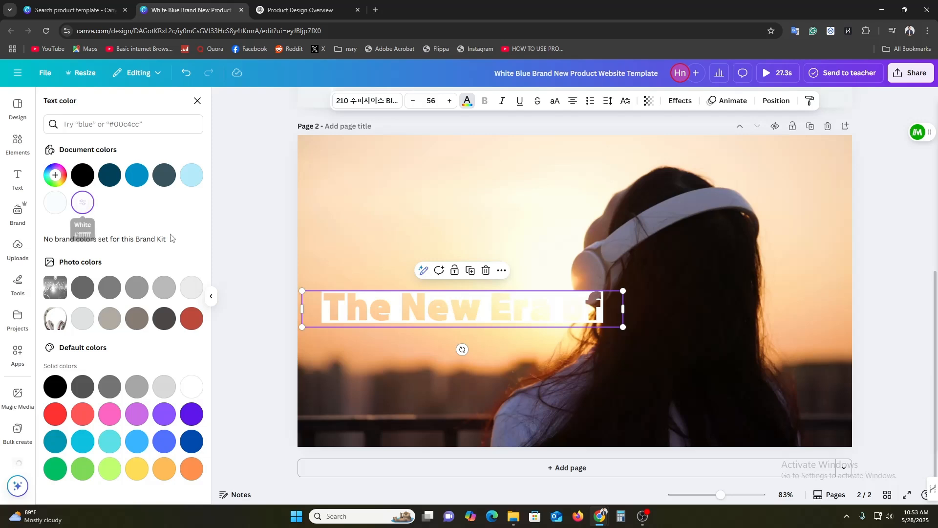
{"action": "left_click", "coordinate": [253, 206]}
{"action": "left_click", "coordinate": [247, 225]}
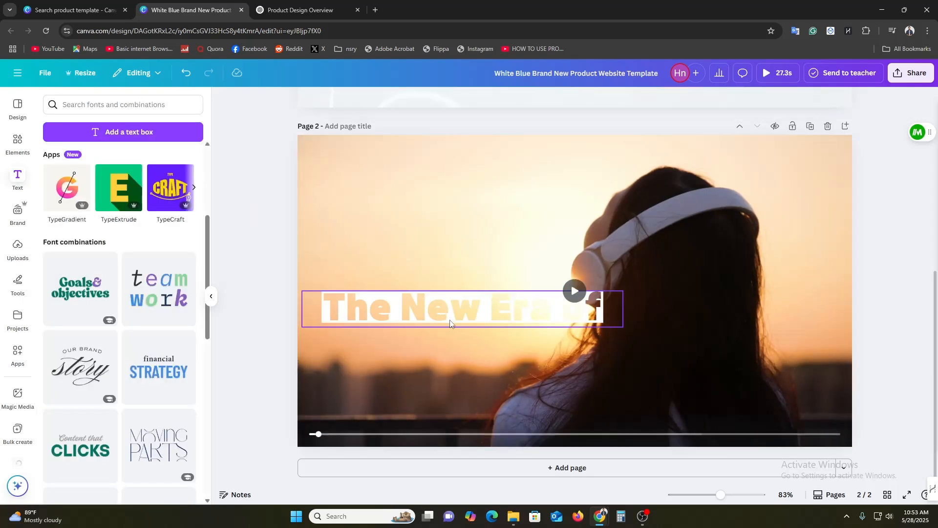
Copy the second line, "Headphone pro", from the page 1 title
{"action": "scroll", "coordinate": [457, 355], "scroll_direction": "up", "scroll_amount": 5}
{"action": "scroll", "coordinate": [459, 356], "scroll_direction": "up", "scroll_amount": 2}
{"action": "triple_click", "coordinate": [387, 253]}
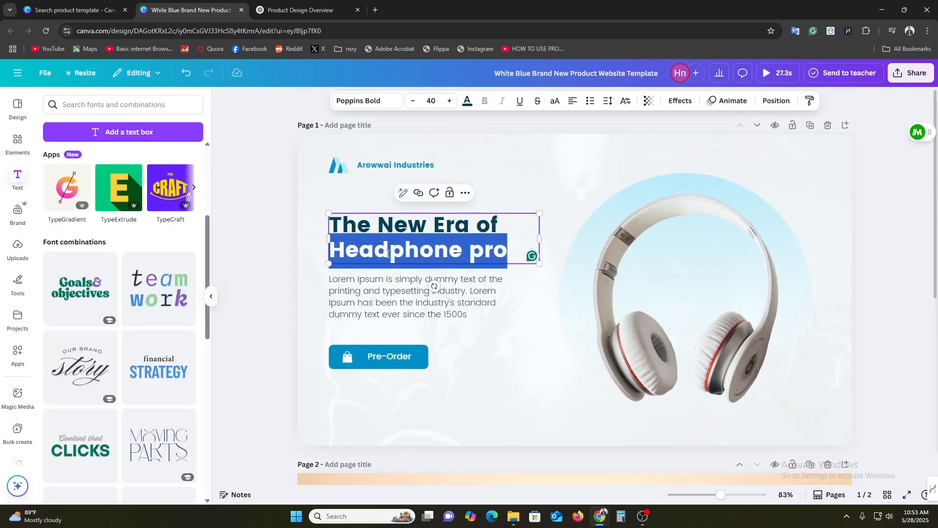
{"action": "left_click", "coordinate": [262, 299]}
{"action": "scroll", "coordinate": [260, 341], "scroll_direction": "down", "scroll_amount": 6}
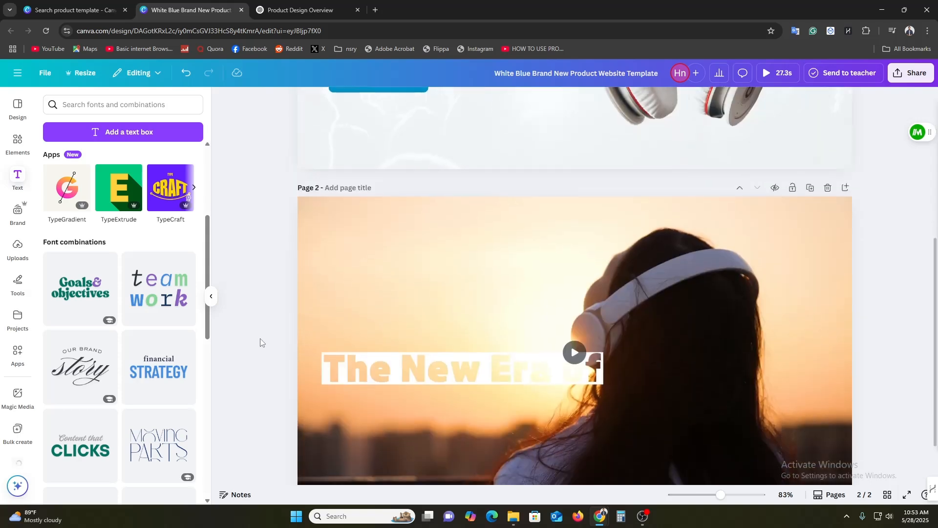
Duplicate the page 2 heading, place the copy beneath it, and replace its text with "Headphone pro"
{"action": "left_click", "coordinate": [425, 314]}
{"action": "left_click", "coordinate": [454, 270]}
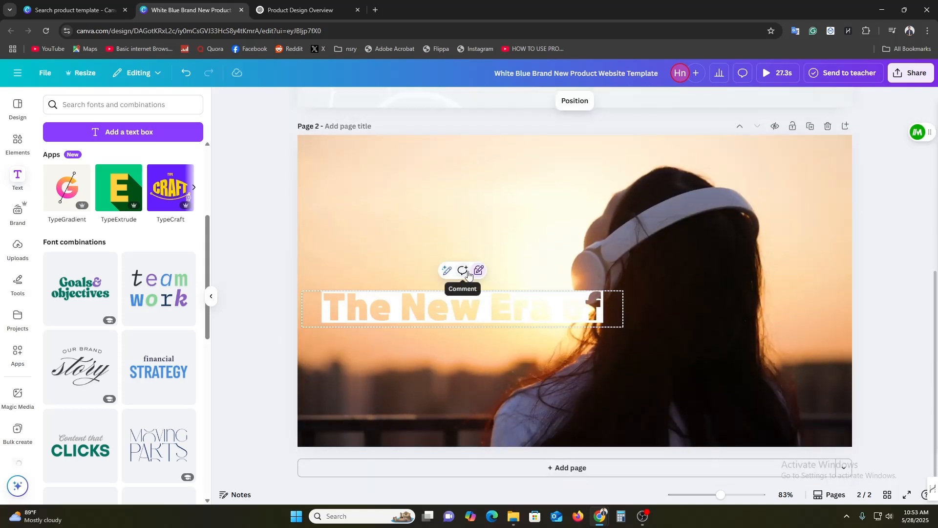
{"action": "left_click", "coordinate": [477, 272]}
{"action": "left_click", "coordinate": [482, 274]}
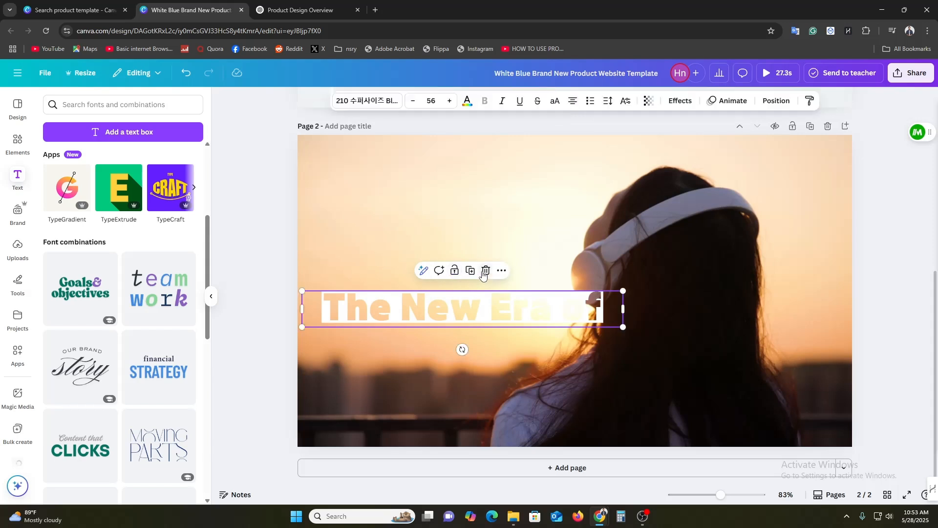
{"action": "left_click", "coordinate": [472, 274]}
{"action": "left_click_drag", "start_coordinate": [447, 317], "coordinate": [447, 353]}
{"action": "double_click", "coordinate": [447, 353]}
{"action": "type", "text": "Headphone pro"}
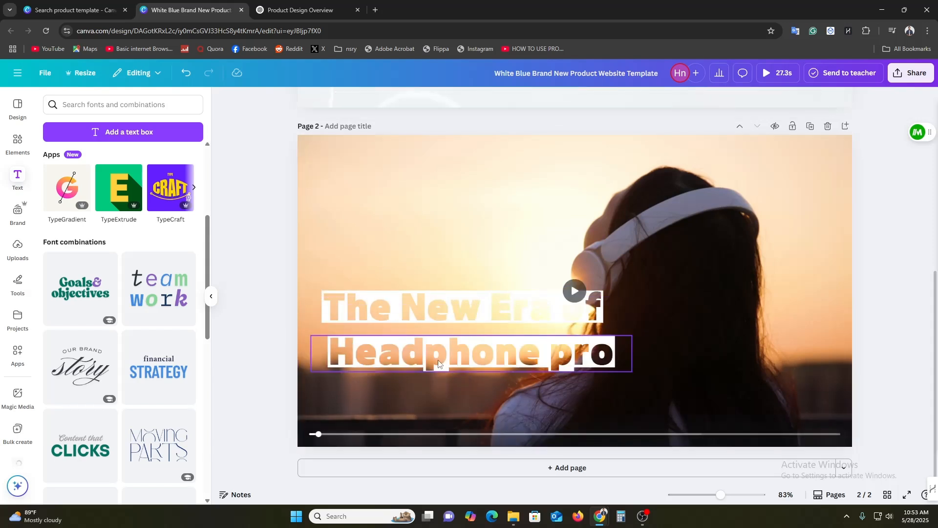
Close the gap between the two heading lines, group them, and move the group to the upper left of page 2
{"action": "mouse_move", "coordinate": [438, 361]}
{"action": "left_mouse_down"}
{"action": "mouse_move", "coordinate": [435, 353]}
{"action": "mouse_move", "coordinate": [448, 351]}
{"action": "mouse_move", "coordinate": [439, 346]}
{"action": "left_mouse_up"}
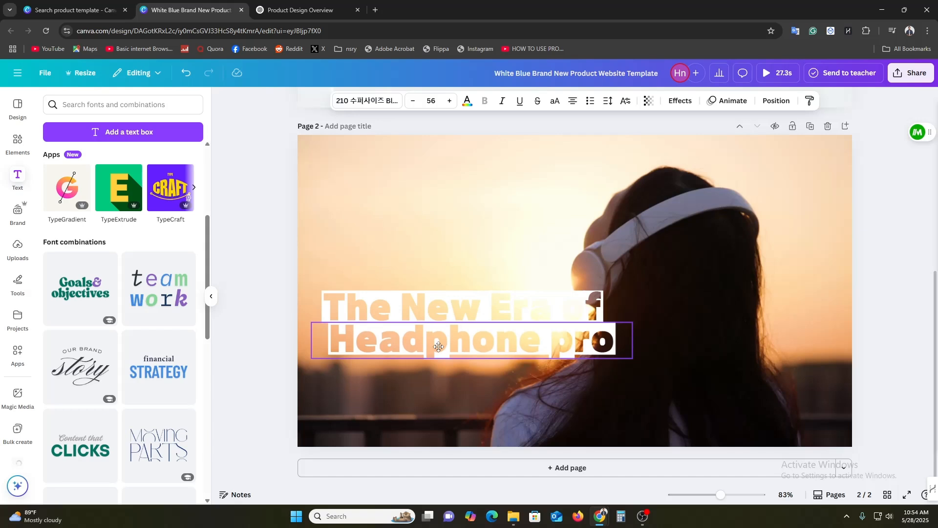
{"action": "left_click", "coordinate": [237, 276]}
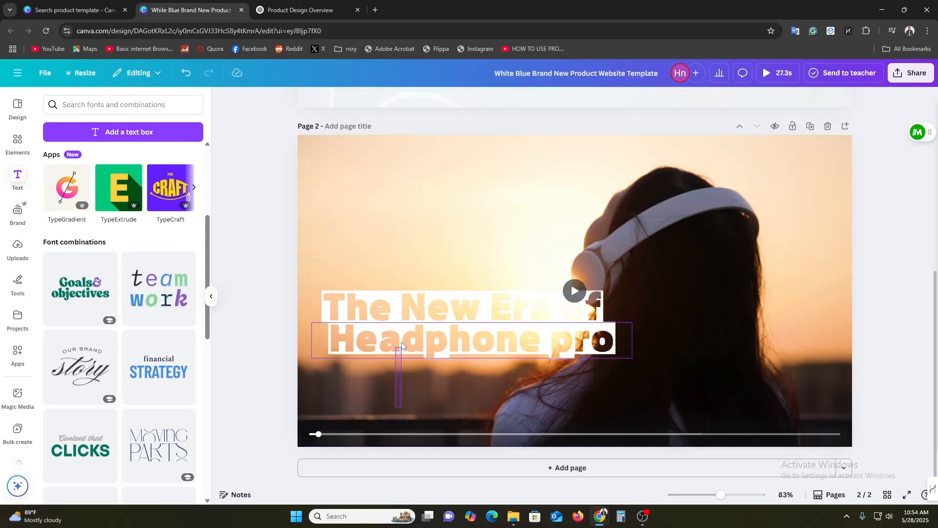
{"action": "left_click", "coordinate": [418, 337]}
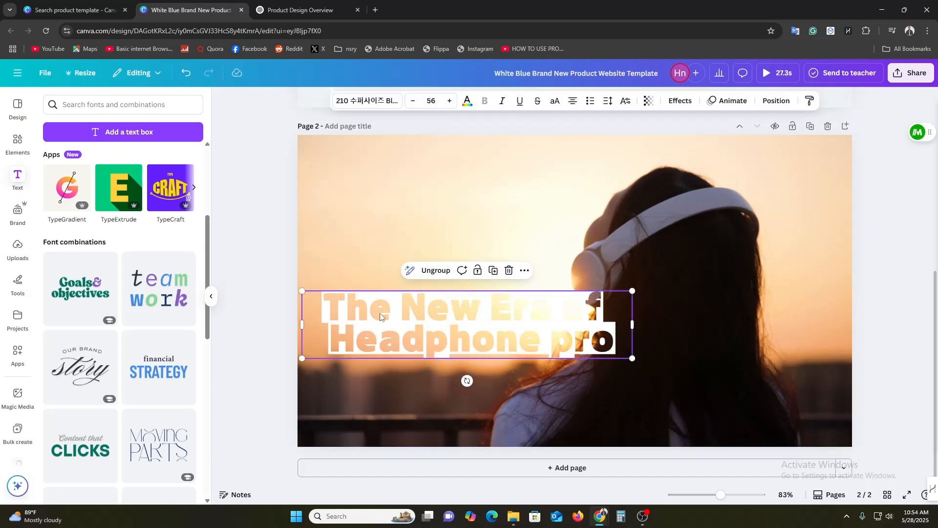
{"action": "left_click_drag", "start_coordinate": [380, 316], "coordinate": [364, 183]}
Add a square shape to page 2, fill it with the palest blue document color, and enlarge it into a band across the page's top edge
{"action": "left_click", "coordinate": [21, 147]}
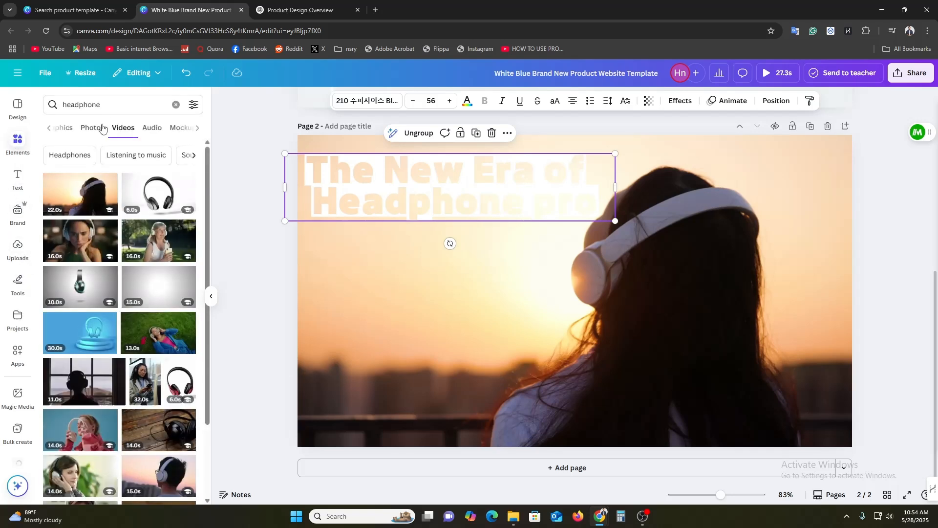
{"action": "left_click", "coordinate": [176, 104]}
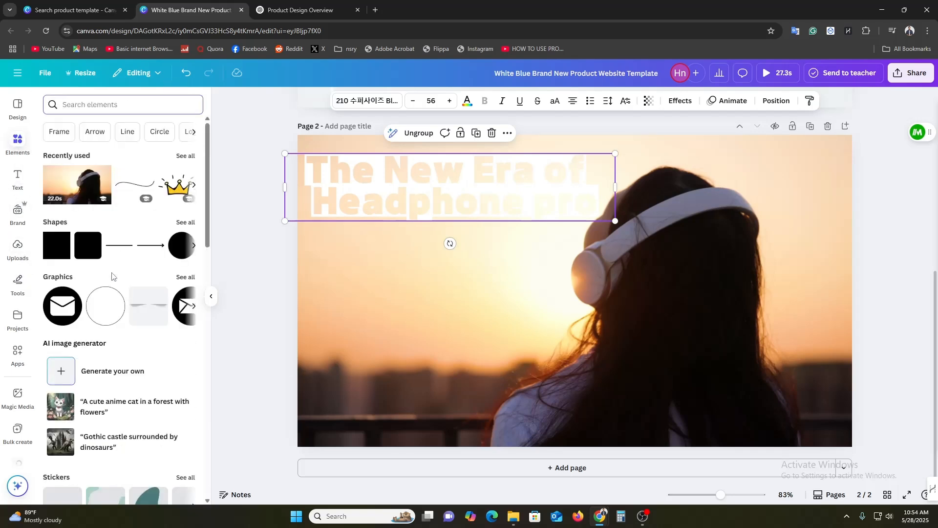
{"action": "left_click_drag", "start_coordinate": [51, 252], "coordinate": [350, 341]}
{"action": "left_click", "coordinate": [351, 101]}
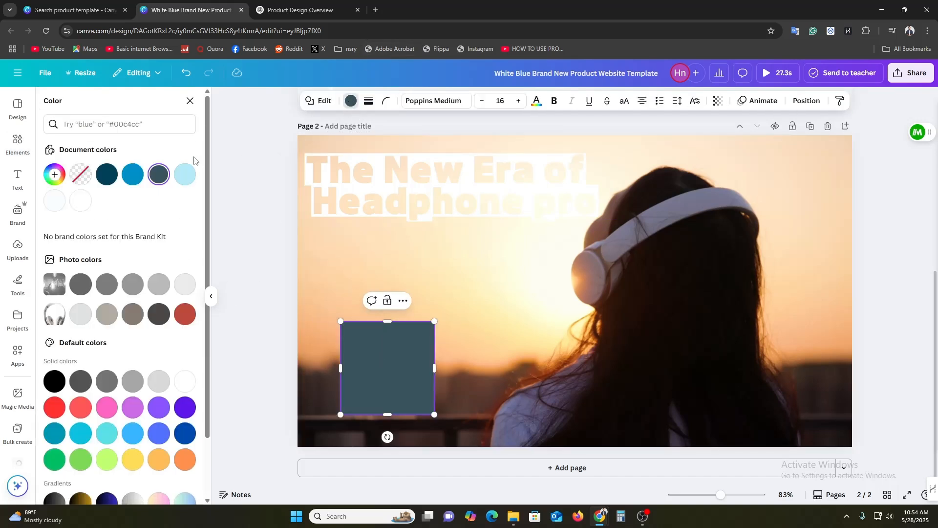
{"action": "left_click", "coordinate": [61, 202]}
{"action": "left_click_drag", "start_coordinate": [375, 366], "coordinate": [862, 131]}
{"action": "left_click", "coordinate": [916, 228]}
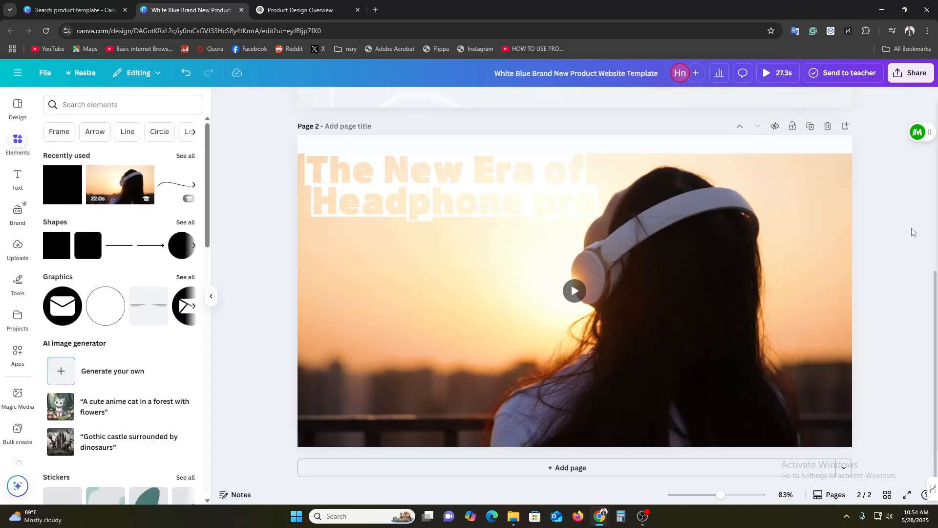
Change the fill of the band at the top of page 2 to white
{"action": "left_click", "coordinate": [617, 145]}
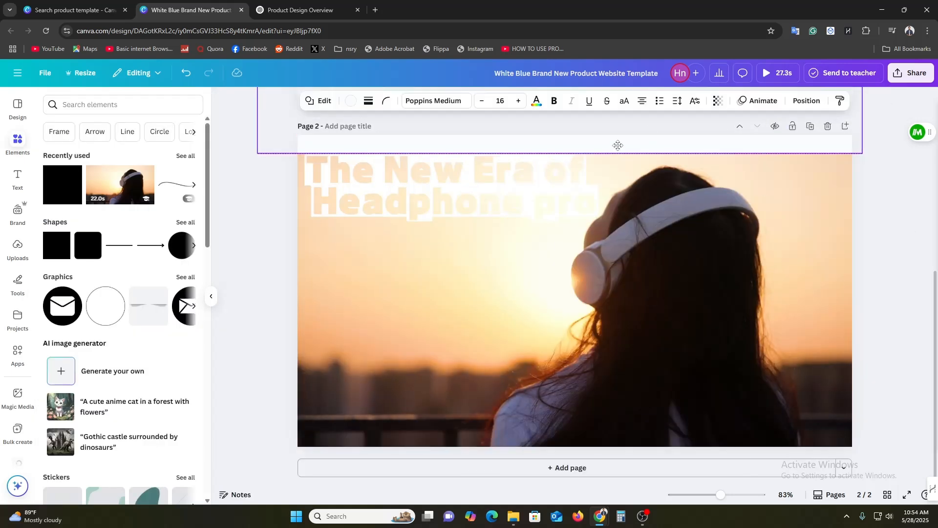
{"action": "left_click", "coordinate": [246, 210]}
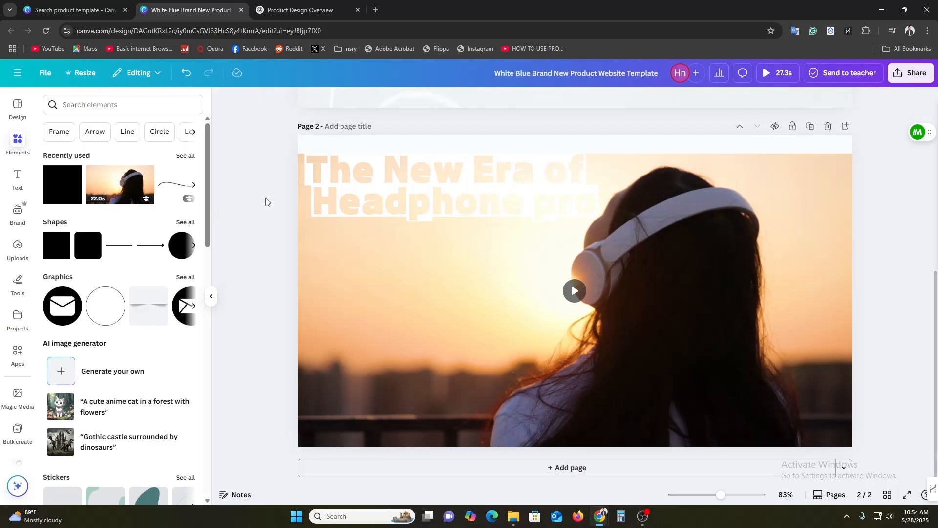
{"action": "left_click", "coordinate": [338, 148]}
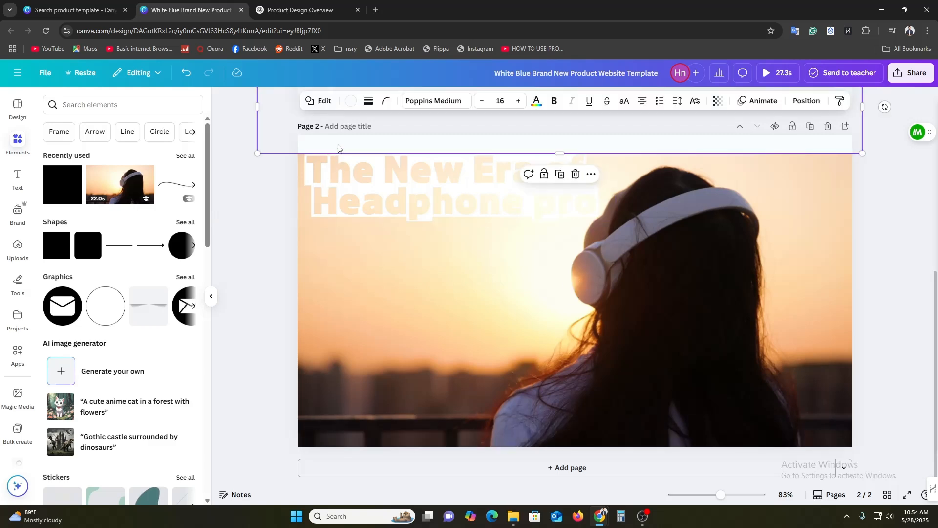
{"action": "left_click", "coordinate": [351, 101]}
{"action": "left_click", "coordinate": [81, 201]}
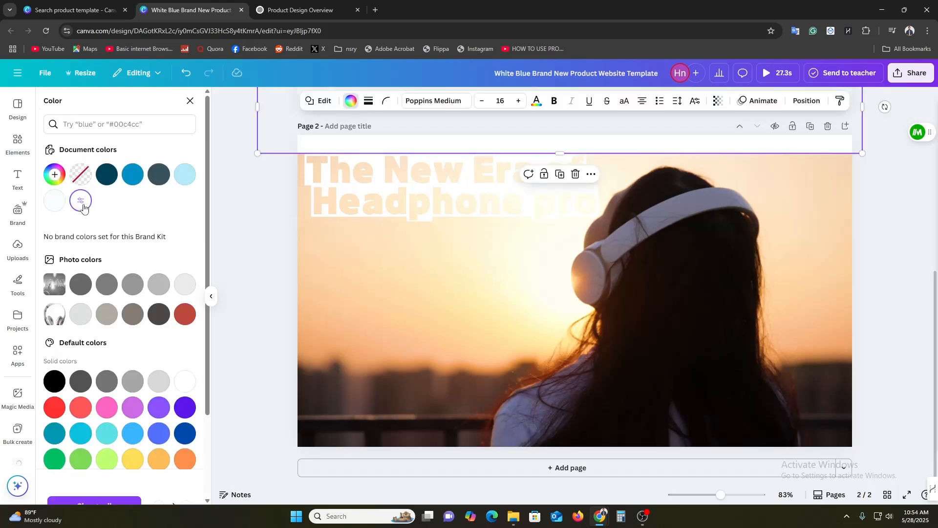
{"action": "left_click", "coordinate": [269, 207]}
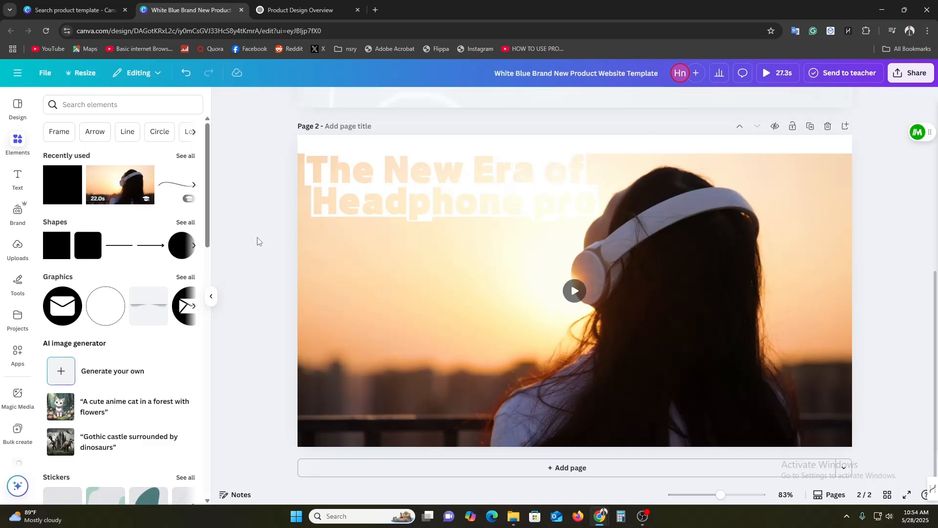
Nudge the grouped two-line heading on page 2 slightly upward against the white top band
{"action": "left_click", "coordinate": [411, 188]}
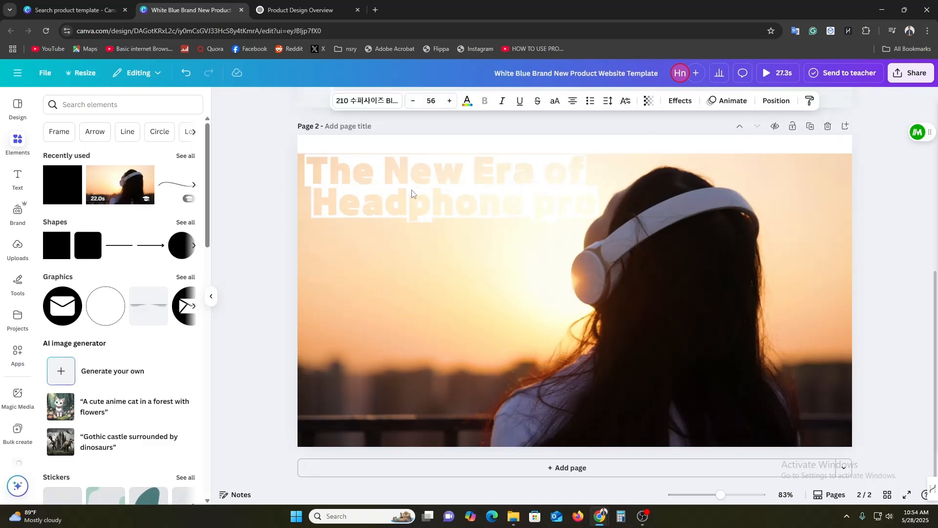
{"action": "key", "text": "Up"}
{"action": "key", "text": "Up"}
{"action": "left_click", "coordinate": [260, 192]}
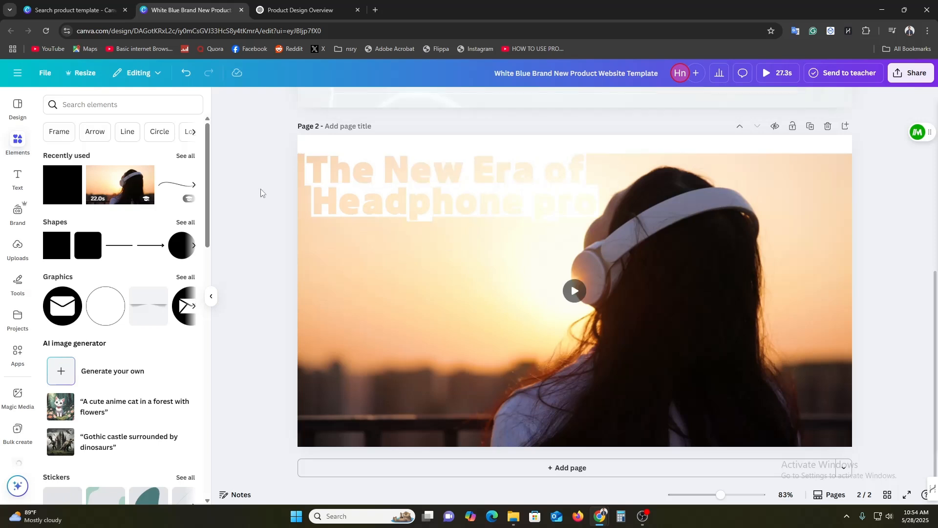
Duplicate the white top band and size the copy into a white band covering the lower part of page 2
{"action": "left_click", "coordinate": [754, 142]}
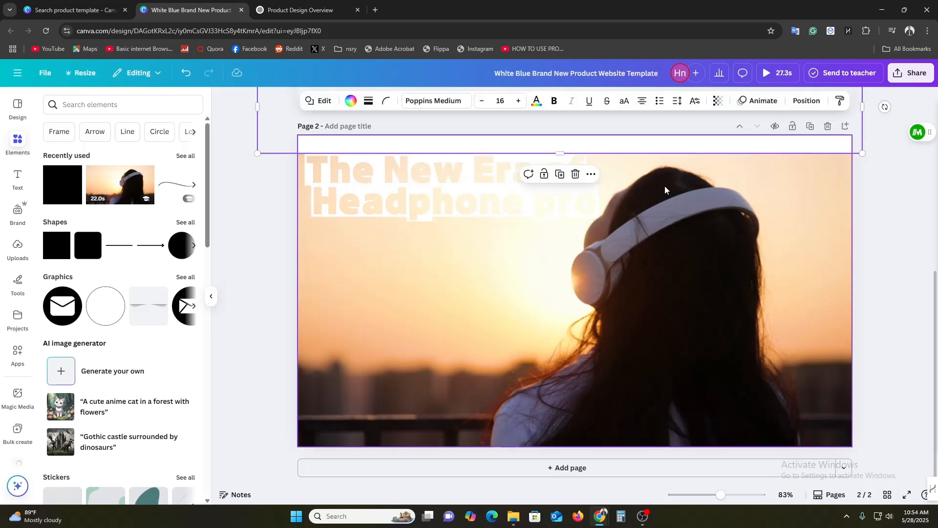
{"action": "left_click", "coordinate": [557, 175]}
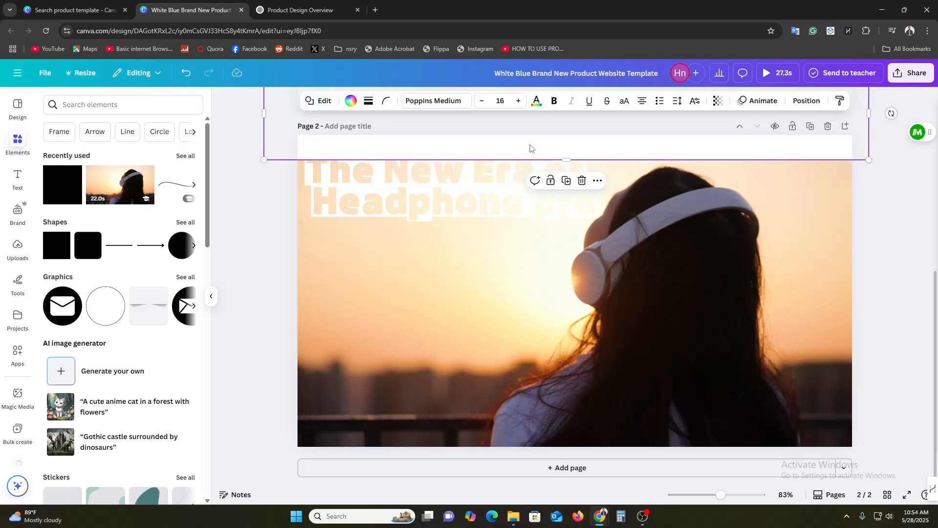
{"action": "left_click_drag", "start_coordinate": [530, 148], "coordinate": [538, 478]}
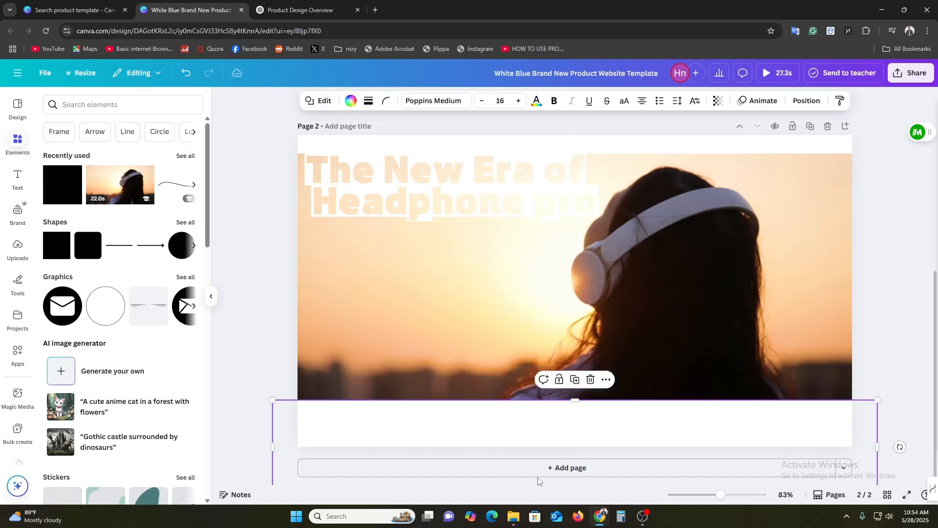
{"action": "left_click_drag", "start_coordinate": [572, 399], "coordinate": [593, 221]}
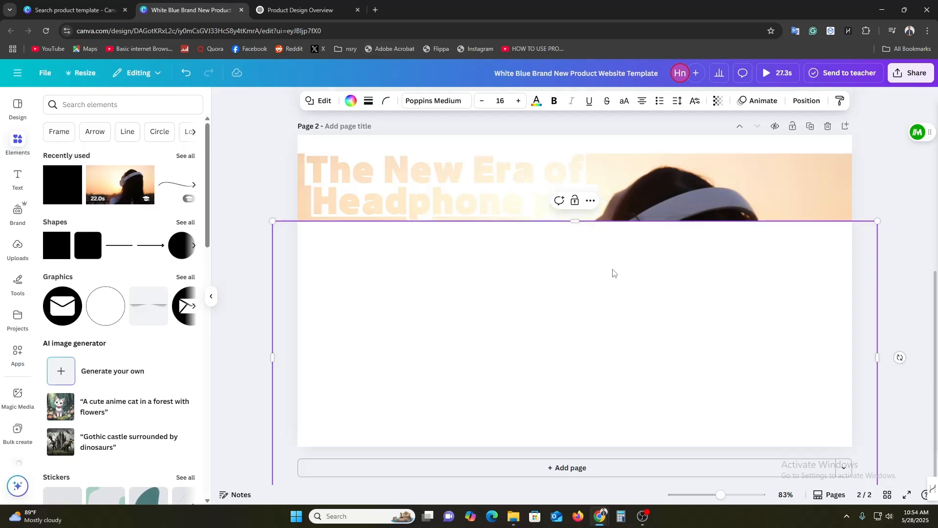
{"action": "left_click_drag", "start_coordinate": [550, 289], "coordinate": [558, 374]}
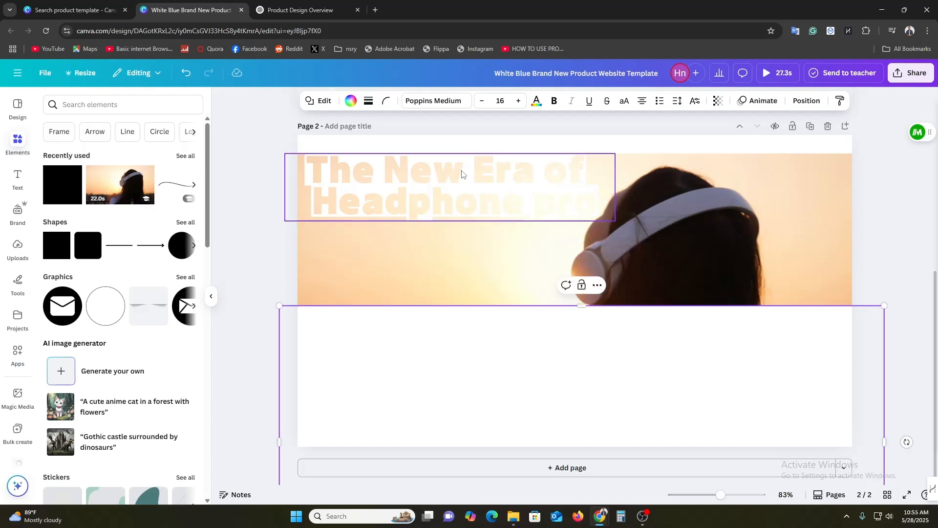
Enlarge the grouped heading to font size 103 and move it down so it spans page 2's width between the white bands
{"action": "left_click", "coordinate": [461, 171]}
{"action": "left_click_drag", "start_coordinate": [622, 225], "coordinate": [898, 283]}
{"action": "left_click_drag", "start_coordinate": [647, 223], "coordinate": [637, 254]}
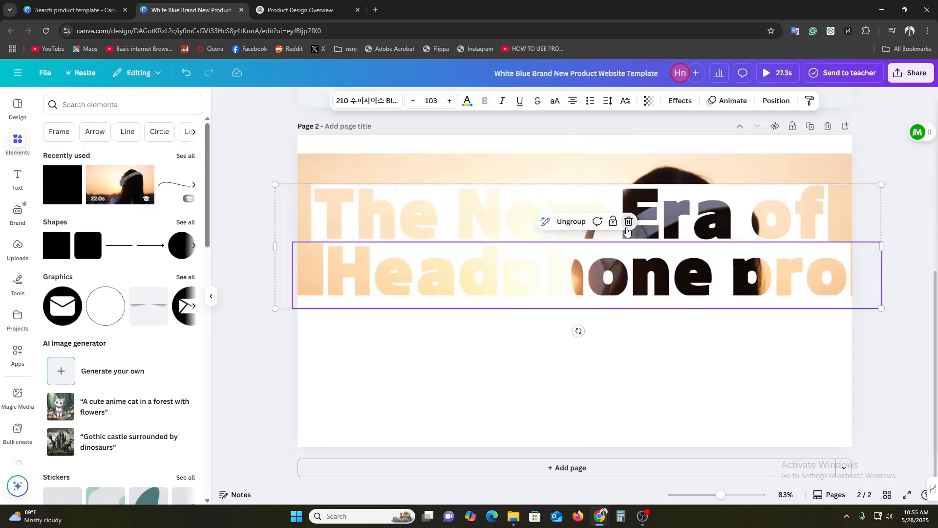
{"action": "left_click", "coordinate": [629, 224]}
{"action": "key", "text": "ctrl+z"}
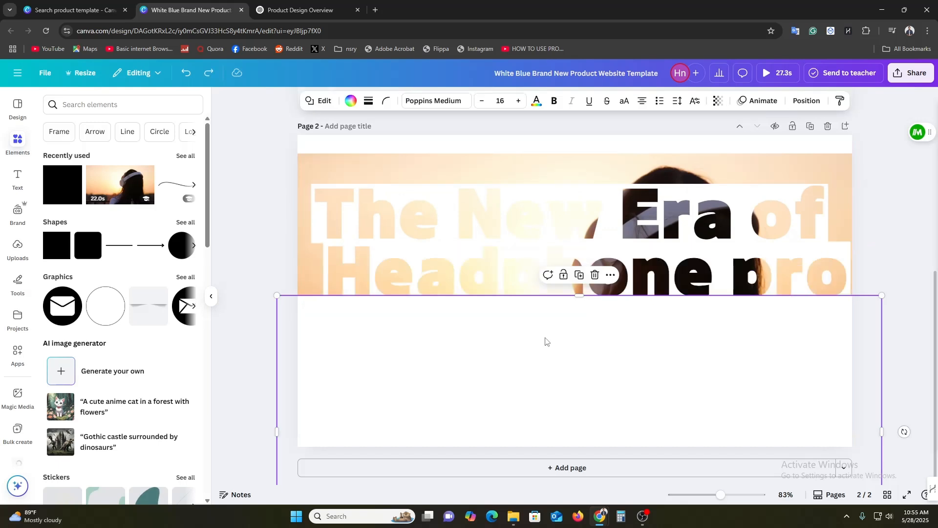
Lower the bottom white band so its upper edge sits just beneath the second heading line
{"action": "left_click", "coordinate": [264, 227]}
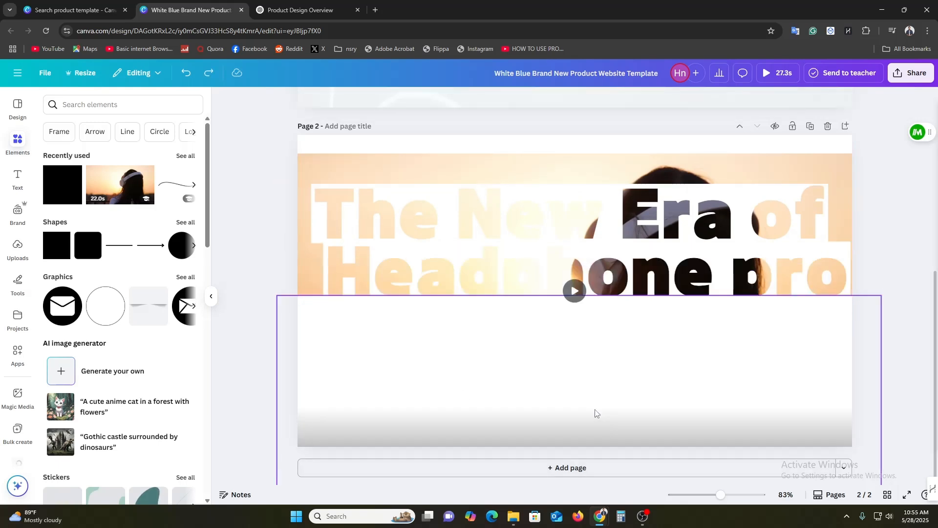
{"action": "left_click", "coordinate": [601, 377]}
{"action": "mouse_move", "coordinate": [601, 376]}
{"action": "left_mouse_down"}
{"action": "mouse_move", "coordinate": [593, 398]}
{"action": "mouse_move", "coordinate": [592, 387]}
{"action": "left_mouse_up"}
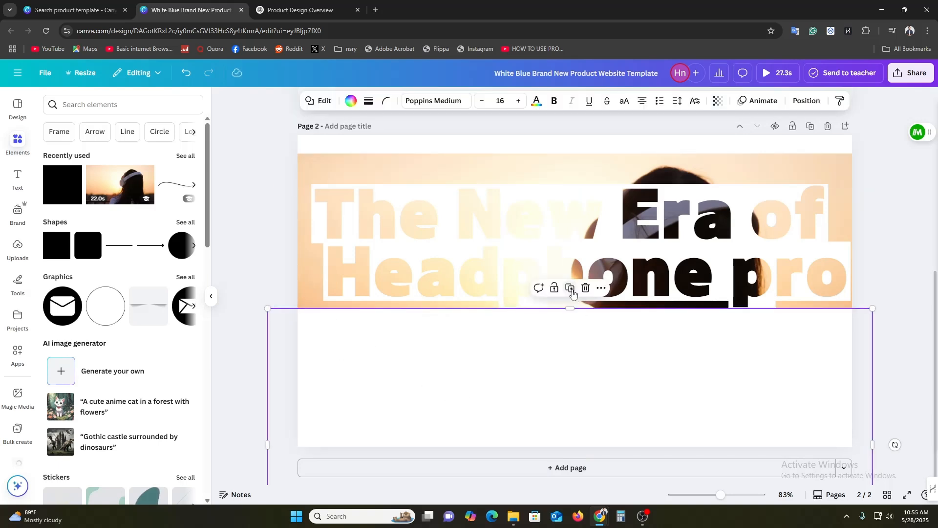
Duplicate the bottom band, shrink the copy to a small rectangle, and place it over the video strip beneath "hone" in the heading
{"action": "left_click_drag", "start_coordinate": [529, 334], "coordinate": [602, 331]}
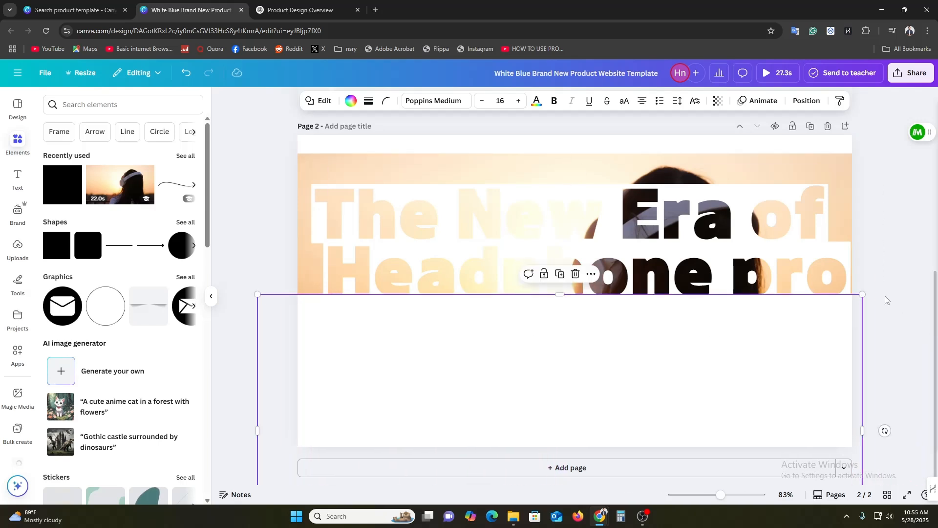
{"action": "left_click_drag", "start_coordinate": [861, 292], "coordinate": [394, 409]}
{"action": "left_click_drag", "start_coordinate": [325, 435], "coordinate": [619, 326]}
{"action": "left_click_drag", "start_coordinate": [679, 379], "coordinate": [732, 380]}
Lower the white top band until it meets the upper edge of the first heading line
{"action": "left_click", "coordinate": [876, 376]}
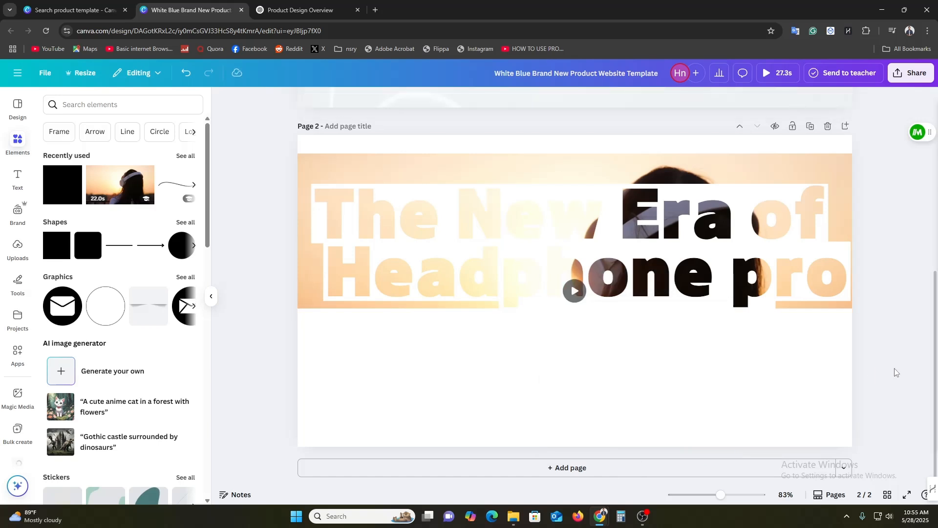
{"action": "left_click", "coordinate": [522, 150]}
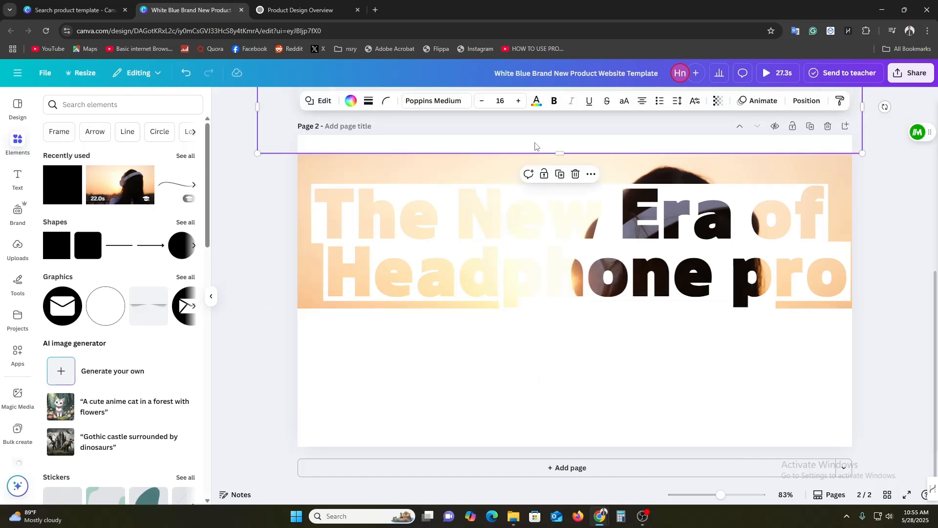
{"action": "left_click_drag", "start_coordinate": [535, 146], "coordinate": [533, 174]}
Duplicate the small white rectangle and place the copy over the video strip beneath "Head" in the second heading line
{"action": "left_click", "coordinate": [590, 401]}
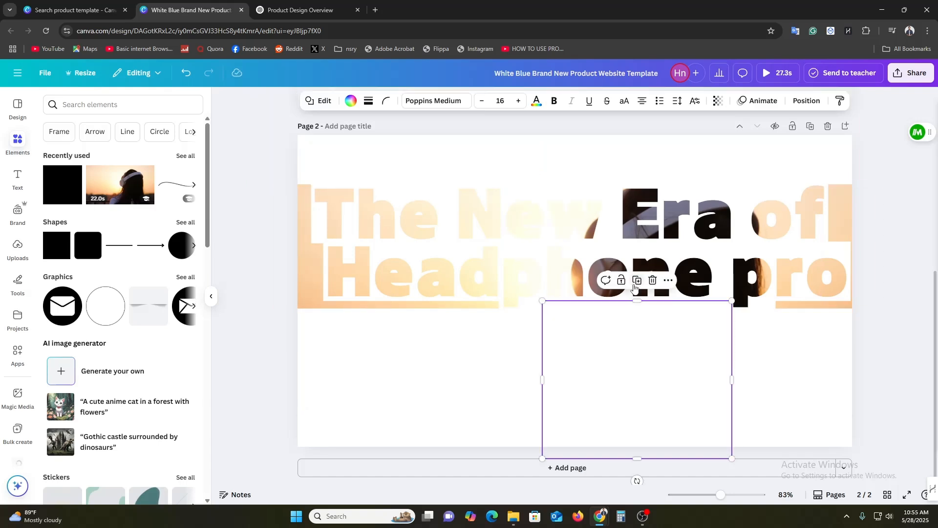
{"action": "left_click_drag", "start_coordinate": [607, 373], "coordinate": [362, 379]}
{"action": "left_click", "coordinate": [524, 404]}
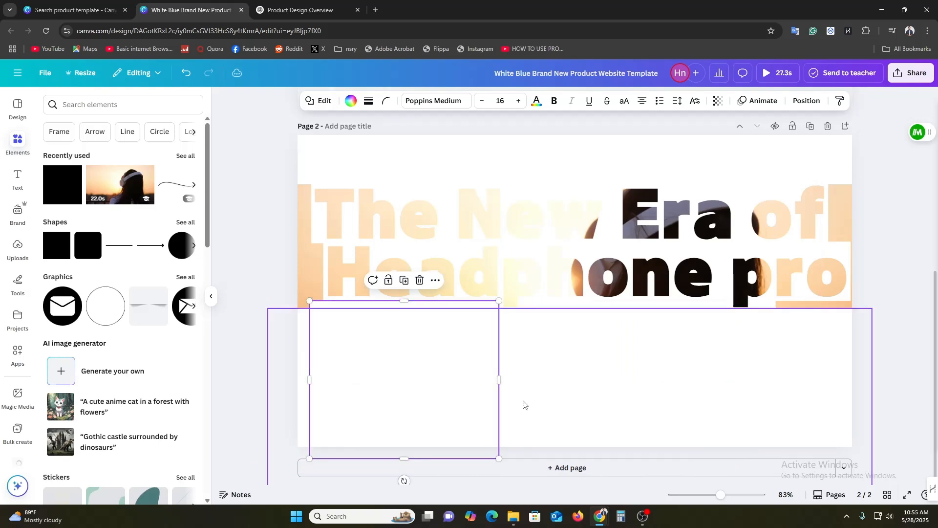
{"action": "left_click", "coordinate": [450, 411]}
{"action": "left_click", "coordinate": [601, 395]}
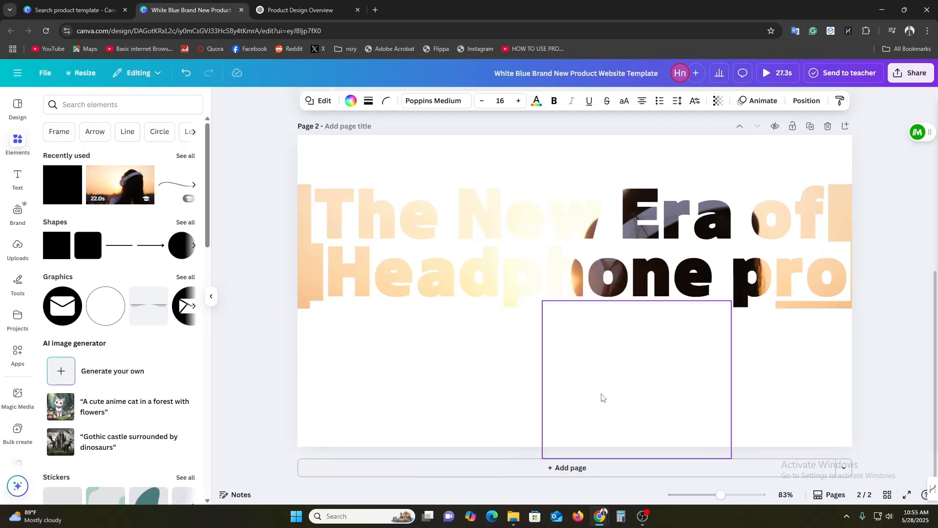
Duplicate the rectangle beneath "Head" and place the copy over the video strip between page 2's left edge and the word "The"
{"action": "left_click", "coordinate": [429, 403]}
{"action": "left_click", "coordinate": [404, 280]}
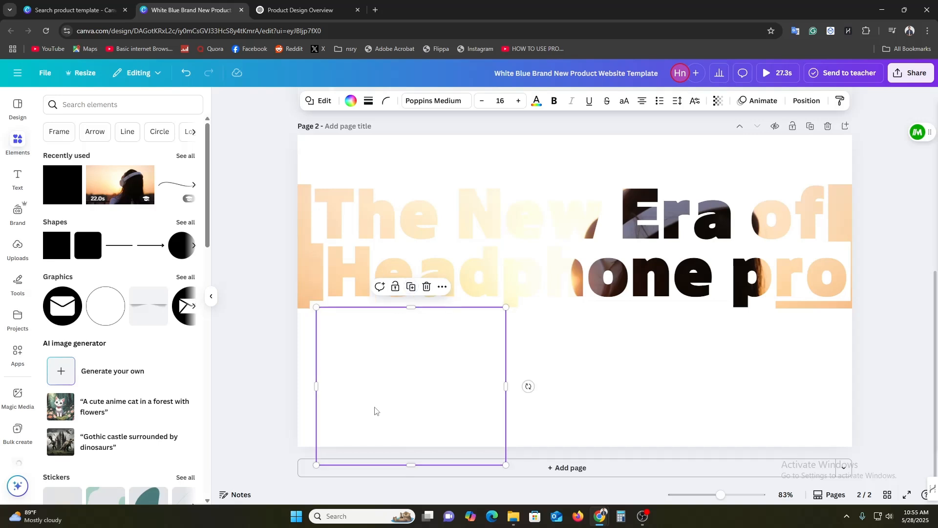
{"action": "left_click_drag", "start_coordinate": [372, 408], "coordinate": [186, 288]}
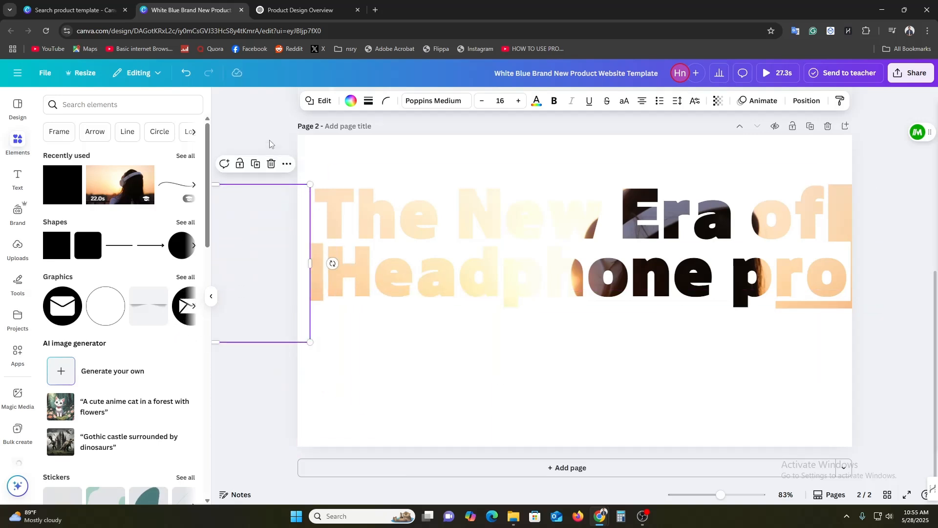
{"action": "left_click", "coordinate": [297, 293]}
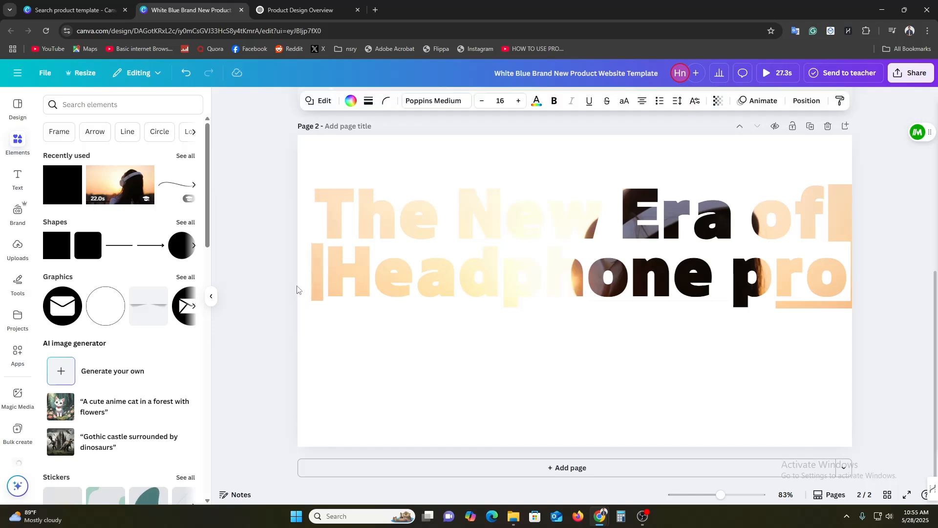
{"action": "left_click", "coordinate": [297, 290]}
Cover the exposed video strip beneath "pro" in the second heading line with a small white rectangle
{"action": "left_click", "coordinate": [817, 362]}
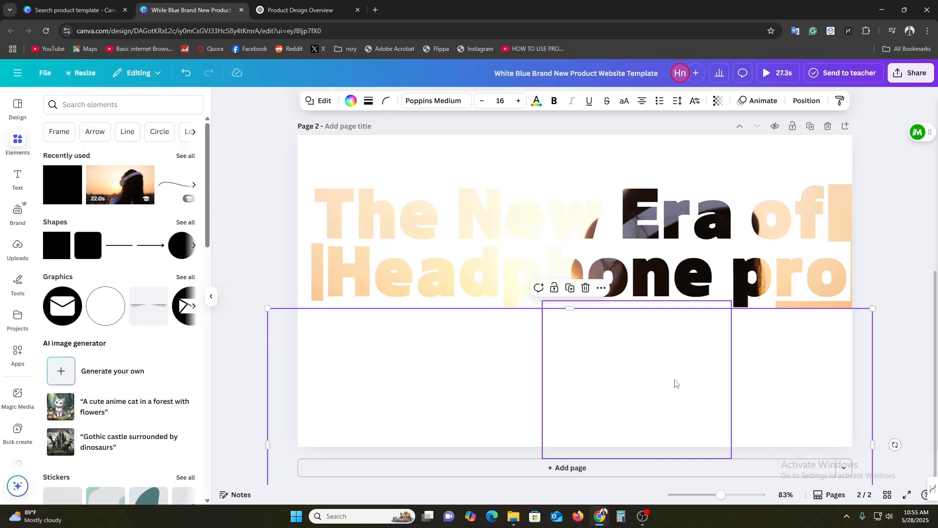
{"action": "left_click_drag", "start_coordinate": [642, 362], "coordinate": [871, 361]}
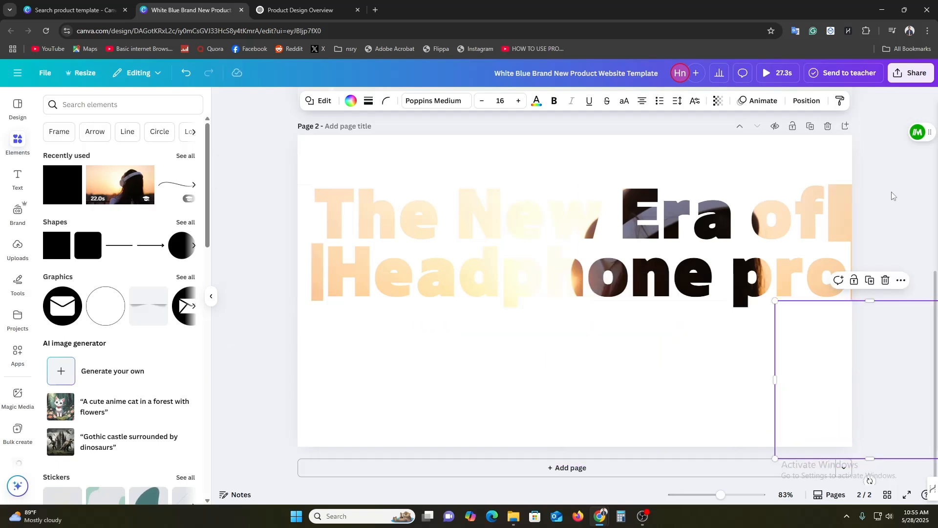
{"action": "left_click", "coordinate": [892, 274]}
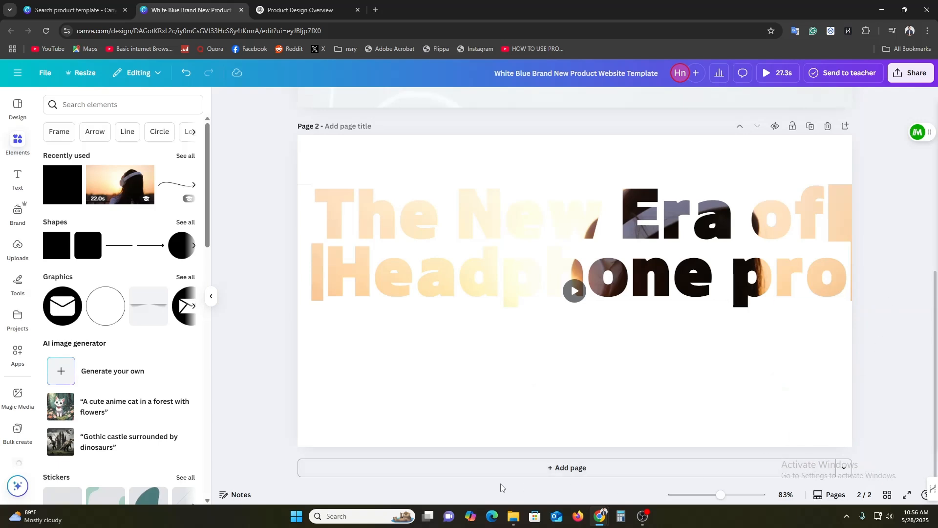
Duplicate the white rectangle beside "The" and place the copy over the video strip directly left of "Headphone"
{"action": "left_click", "coordinate": [326, 374]}
{"action": "left_click", "coordinate": [309, 259]}
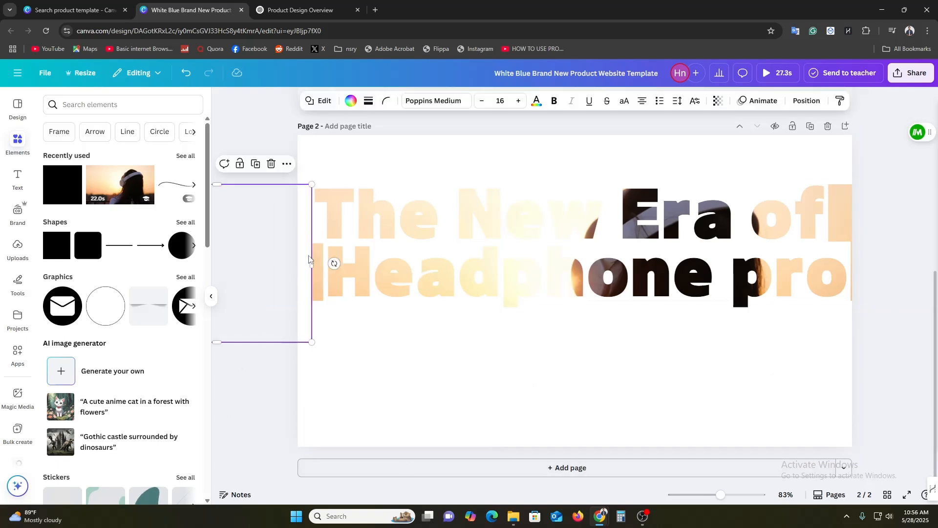
{"action": "left_click_drag", "start_coordinate": [250, 286], "coordinate": [252, 341]}
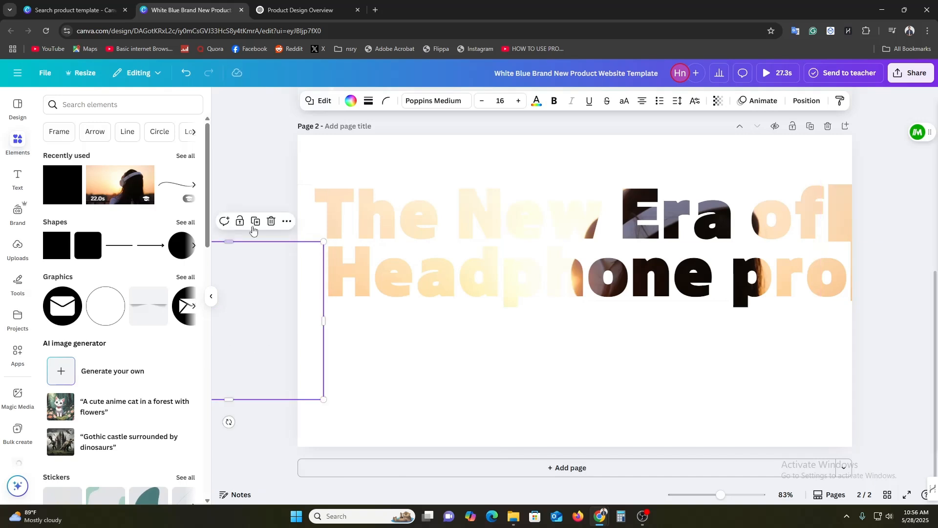
{"action": "left_click", "coordinate": [262, 143]}
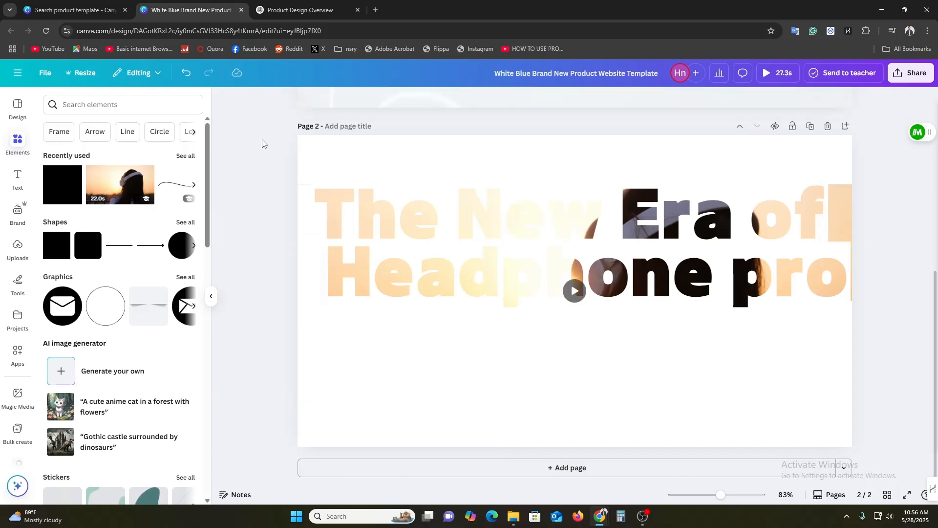
Nudge the white rectangle beside "The" slightly upward to close the remaining gap
{"action": "left_click", "coordinate": [307, 220]}
{"action": "left_click_drag", "start_coordinate": [303, 235], "coordinate": [304, 234]}
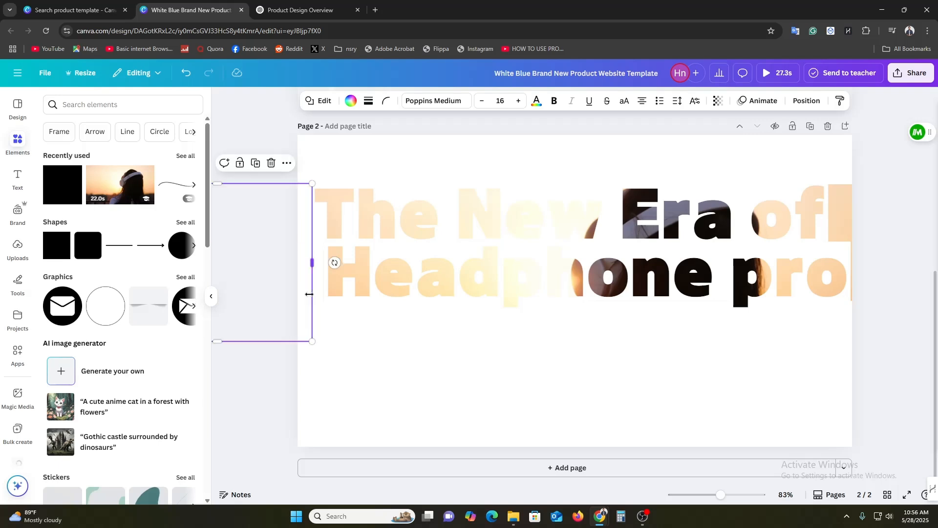
{"action": "left_click", "coordinate": [263, 295]}
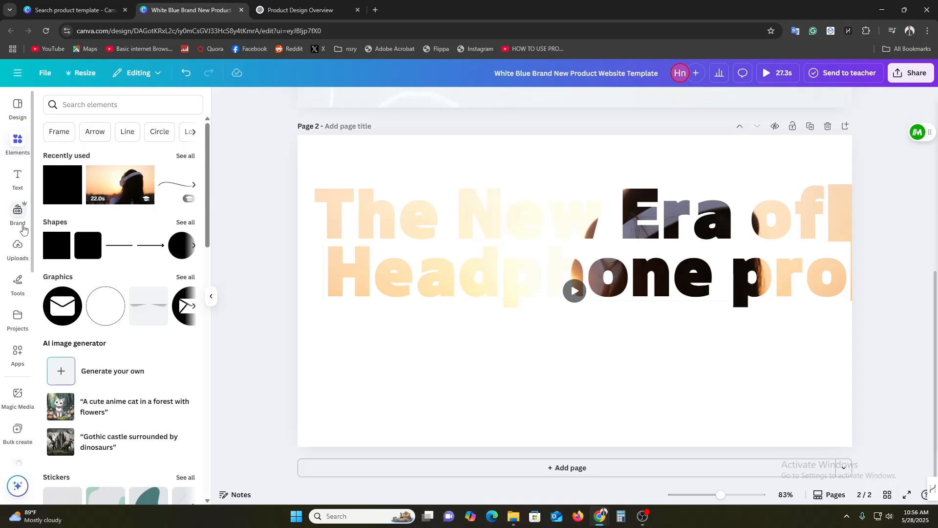
Upload the headset image cloud-flight-01-500x500 from the Downloads folder
{"action": "left_click", "coordinate": [16, 248]}
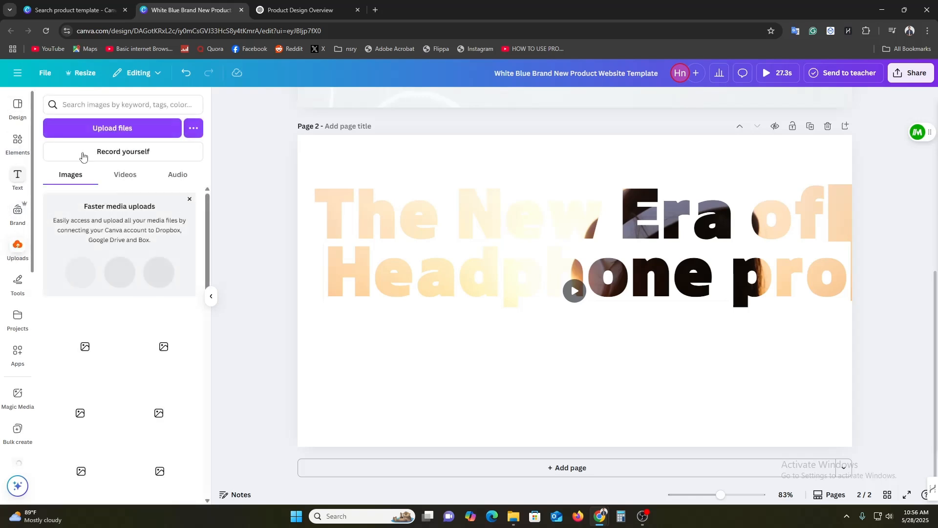
{"action": "left_click", "coordinate": [113, 130]}
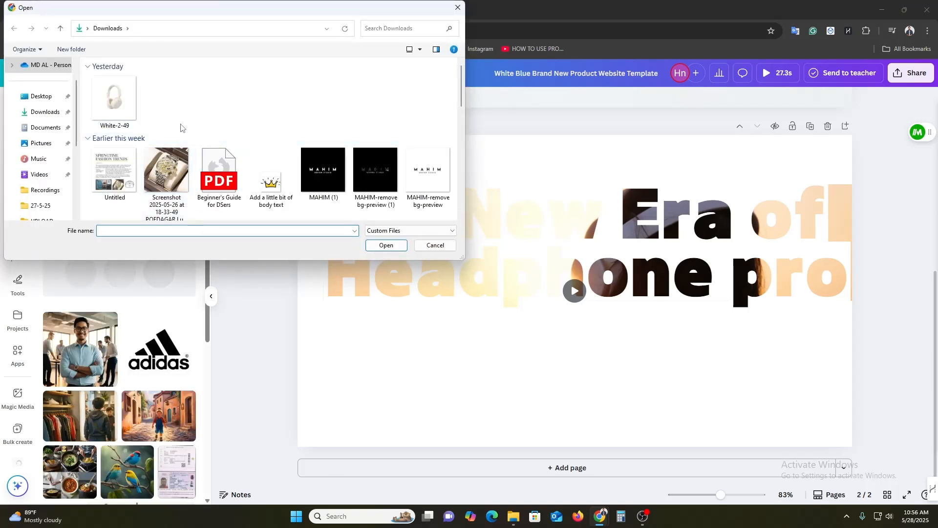
{"action": "scroll", "coordinate": [234, 129], "scroll_direction": "down", "scroll_amount": 5}
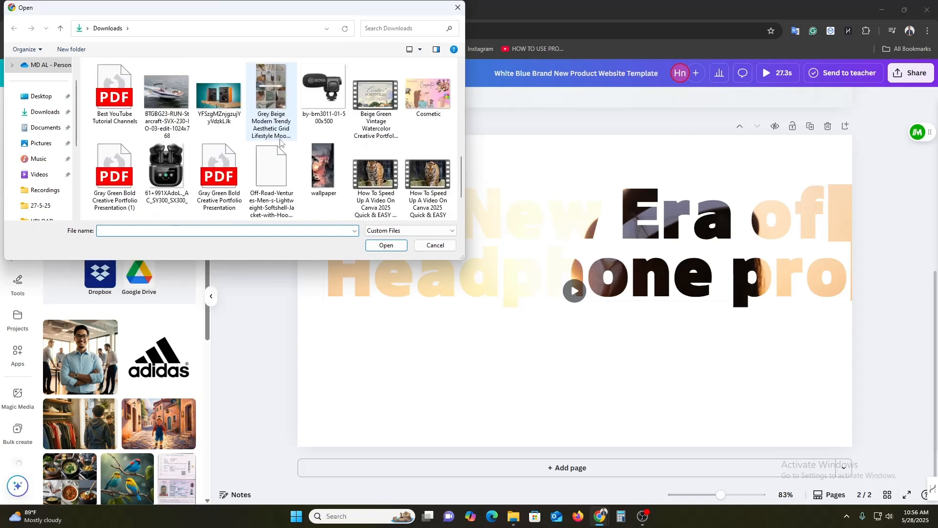
{"action": "scroll", "coordinate": [280, 142], "scroll_direction": "down", "scroll_amount": 10}
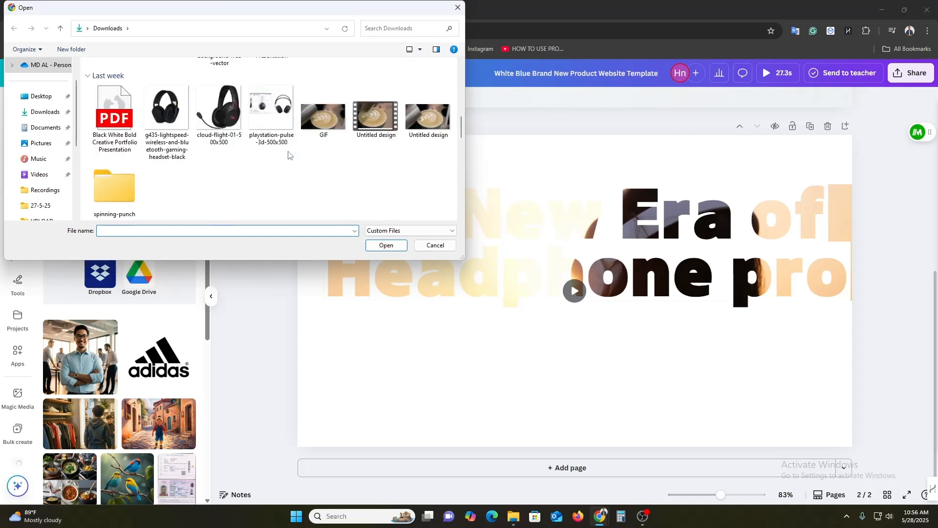
{"action": "double_click", "coordinate": [197, 133]}
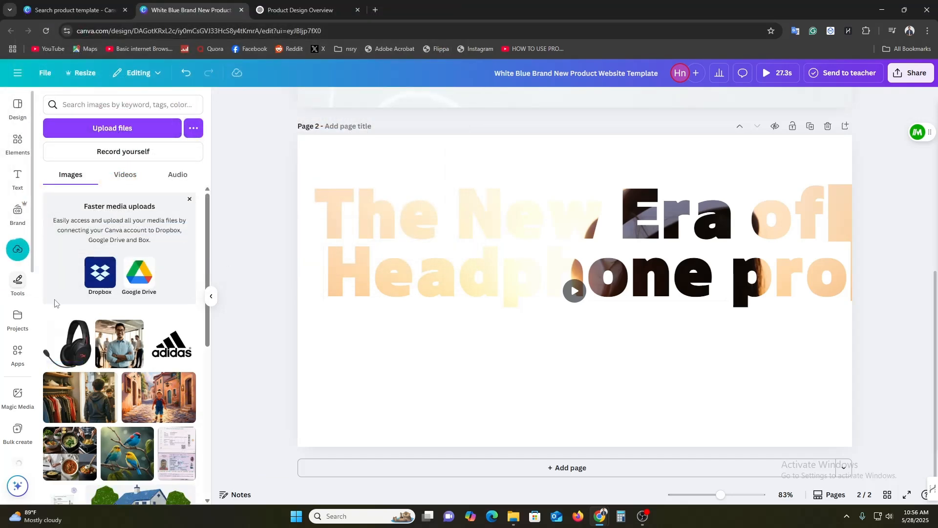
Place the uploaded headset image over "hone" in the second heading line and remove its background
{"action": "left_click", "coordinate": [68, 347]}
{"action": "left_click_drag", "start_coordinate": [624, 326], "coordinate": [685, 369]}
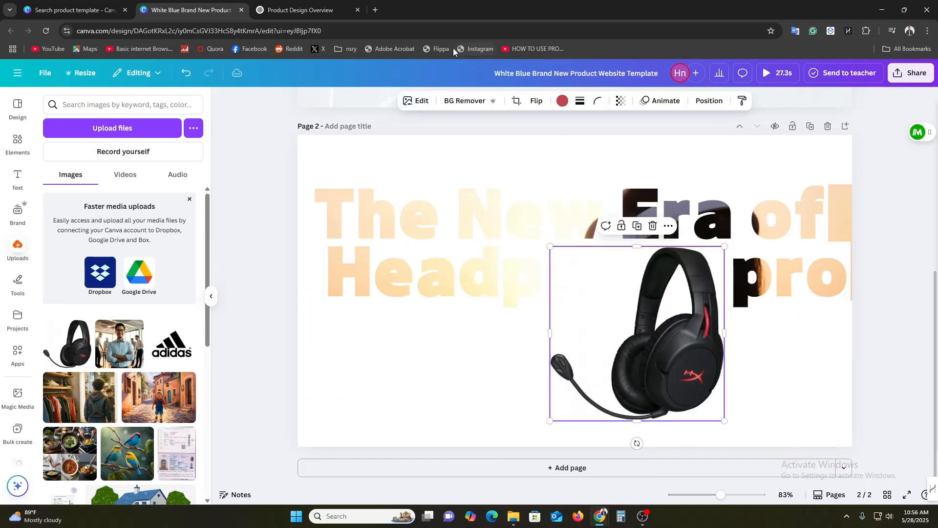
{"action": "left_click", "coordinate": [456, 103]}
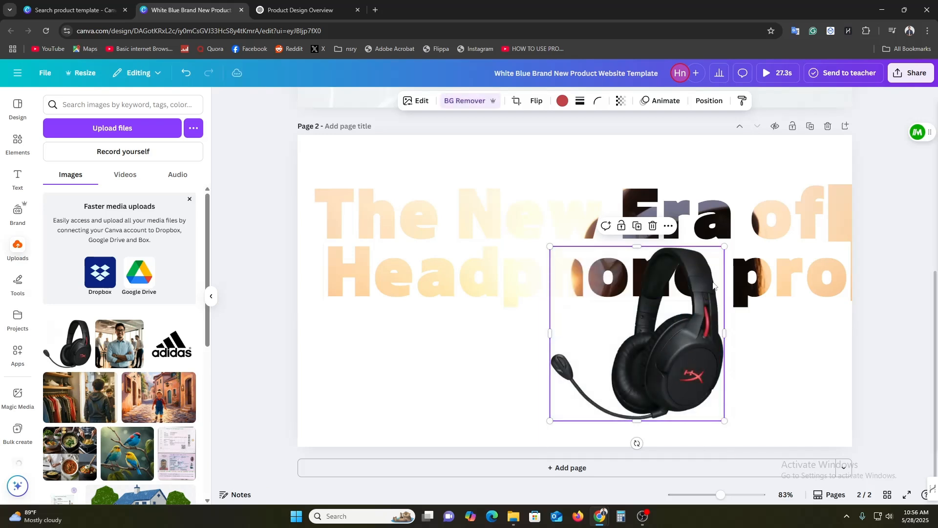
Position the headset image over the lower part of "Headphone pro", adjust its size and tilt it slightly clockwise
{"action": "left_click_drag", "start_coordinate": [725, 246], "coordinate": [852, 122]}
{"action": "left_click_drag", "start_coordinate": [717, 357], "coordinate": [699, 374]}
{"action": "left_click_drag", "start_coordinate": [830, 136], "coordinate": [717, 247]}
{"action": "left_click_drag", "start_coordinate": [671, 349], "coordinate": [757, 349]}
{"action": "left_click_drag", "start_coordinate": [712, 454], "coordinate": [689, 451]}
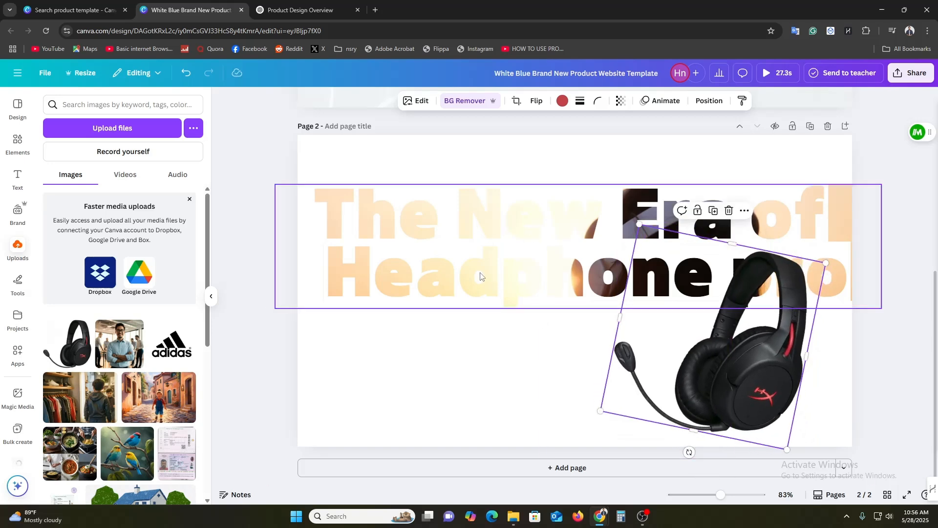
Copy the Lorem Ipsum paragraph from page 1 into a new subheading text box on page 2 below the heading
{"action": "scroll", "coordinate": [893, 322], "scroll_direction": "up", "scroll_amount": 4}
{"action": "scroll", "coordinate": [893, 322], "scroll_direction": "up", "scroll_amount": 3}
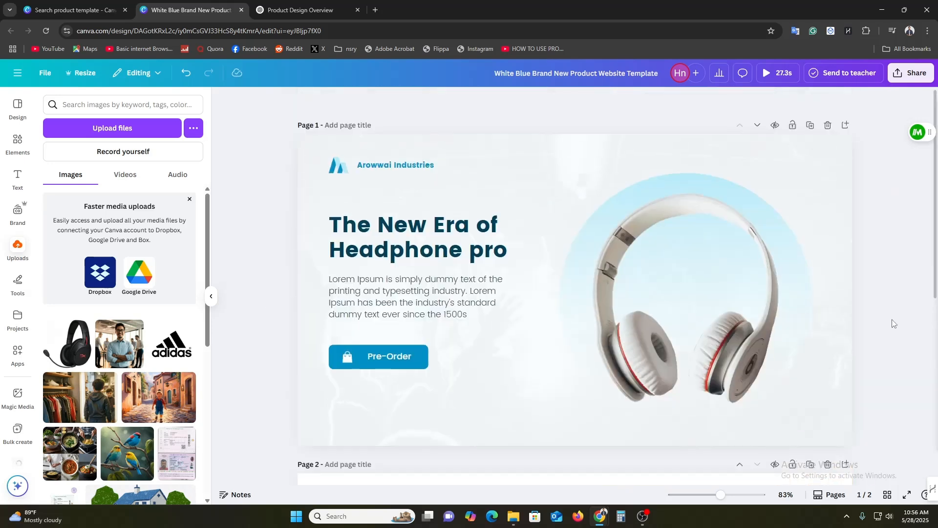
{"action": "left_click", "coordinate": [379, 295]}
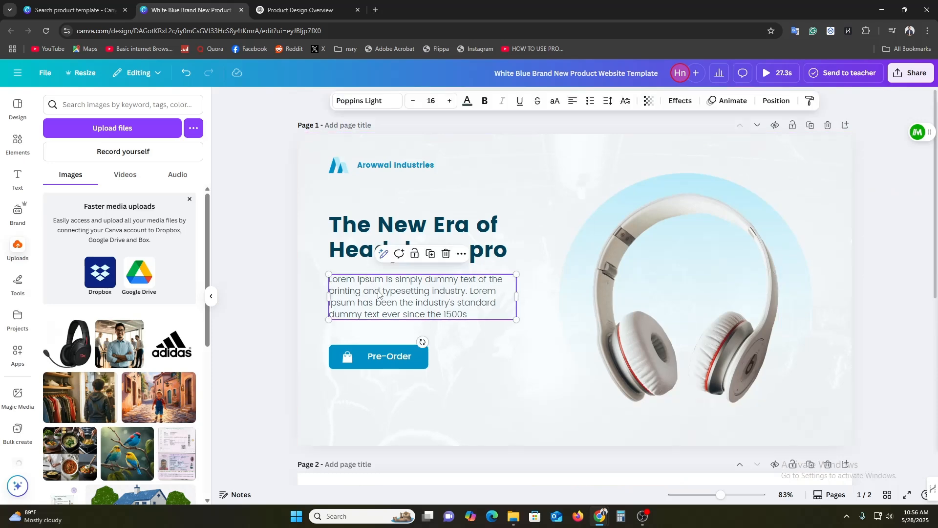
{"action": "scroll", "coordinate": [915, 341], "scroll_direction": "down", "scroll_amount": 5}
{"action": "left_click", "coordinate": [349, 444]}
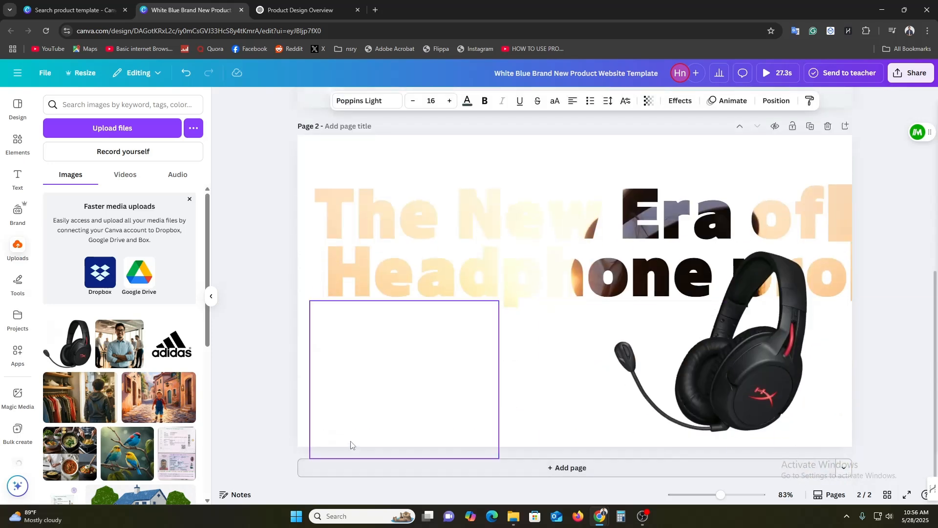
{"action": "left_click", "coordinate": [19, 179]}
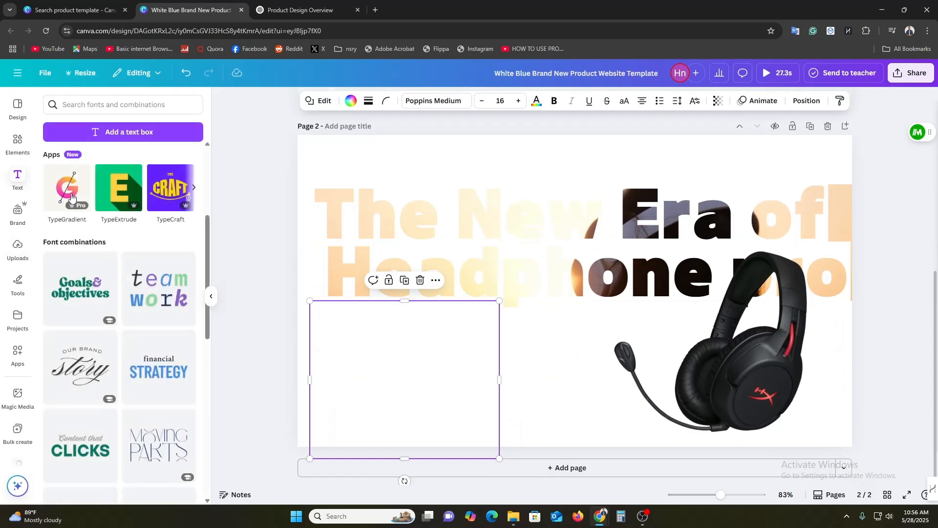
{"action": "scroll", "coordinate": [69, 266], "scroll_direction": "up", "scroll_amount": 4}
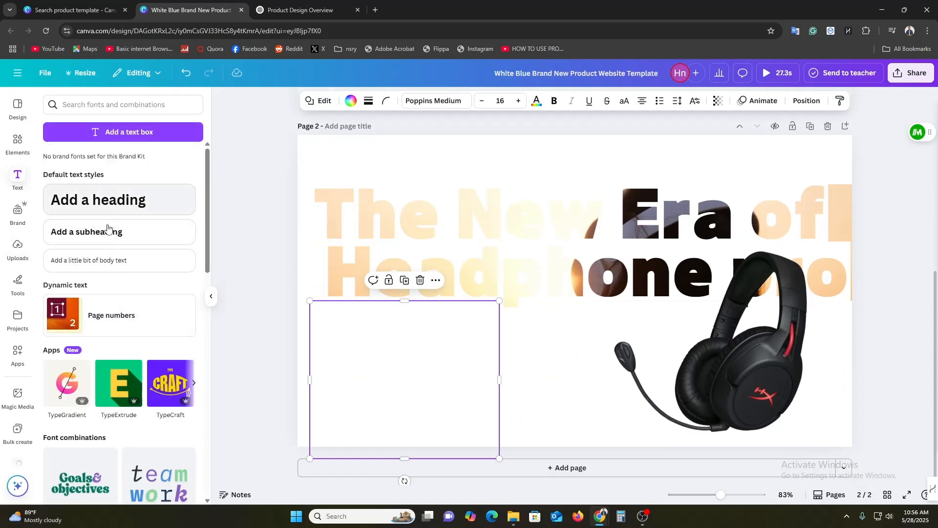
{"action": "left_click_drag", "start_coordinate": [108, 230], "coordinate": [392, 385]}
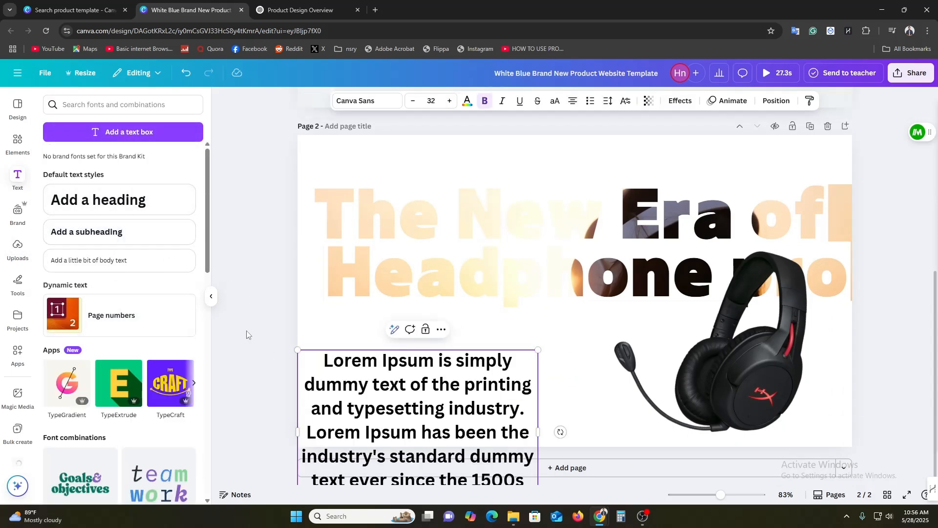
Set the page 2 paragraph's font to Poppins Light in the Regular style
{"action": "left_click", "coordinate": [360, 102]}
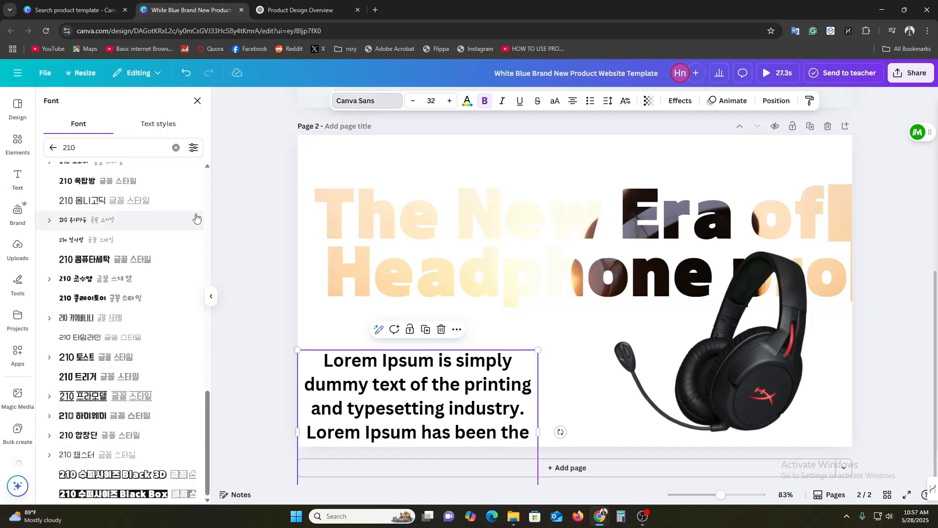
{"action": "left_click", "coordinate": [54, 146]}
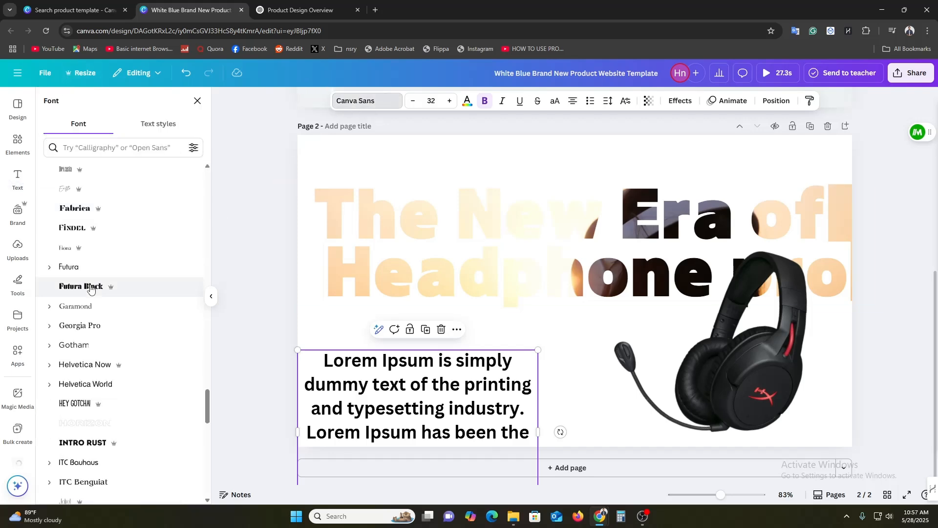
{"action": "scroll", "coordinate": [73, 288], "scroll_direction": "up", "scroll_amount": 5}
{"action": "scroll", "coordinate": [94, 296], "scroll_direction": "up", "scroll_amount": 15}
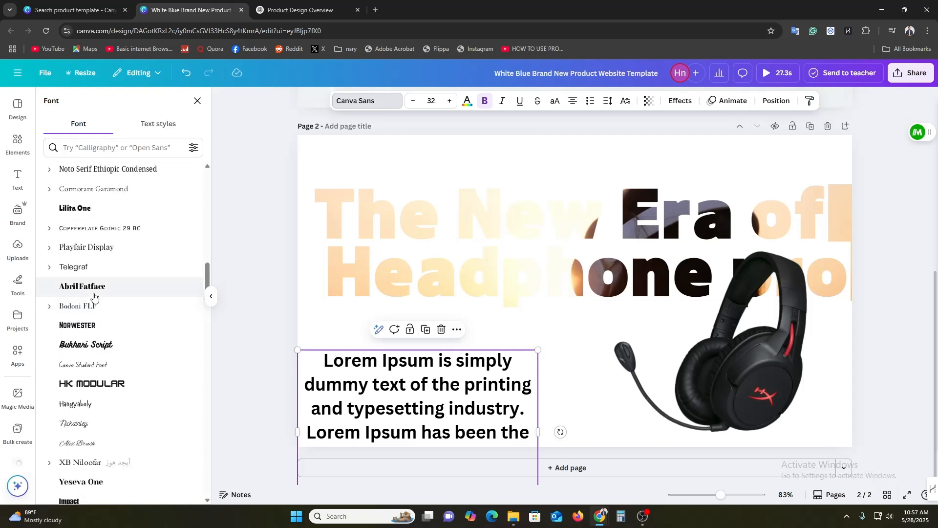
{"action": "scroll", "coordinate": [98, 293], "scroll_direction": "up", "scroll_amount": 3}
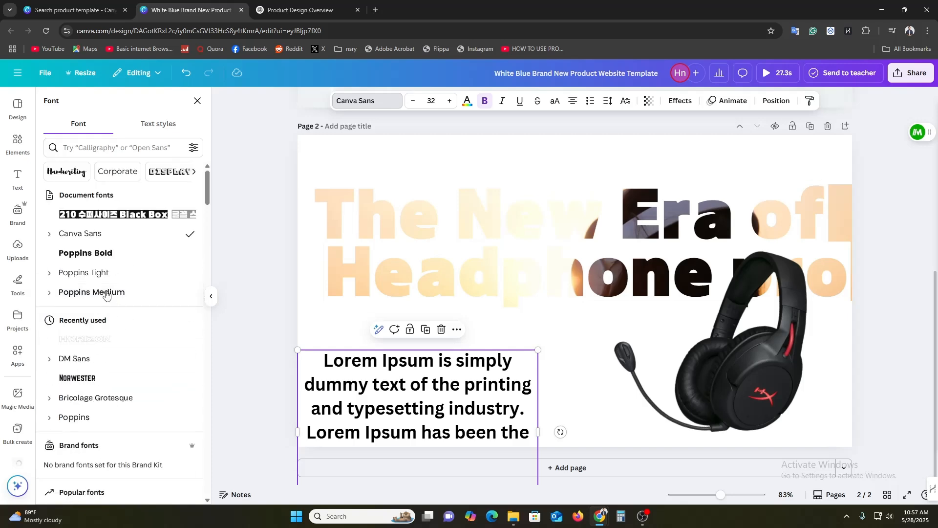
{"action": "left_click", "coordinate": [105, 275]}
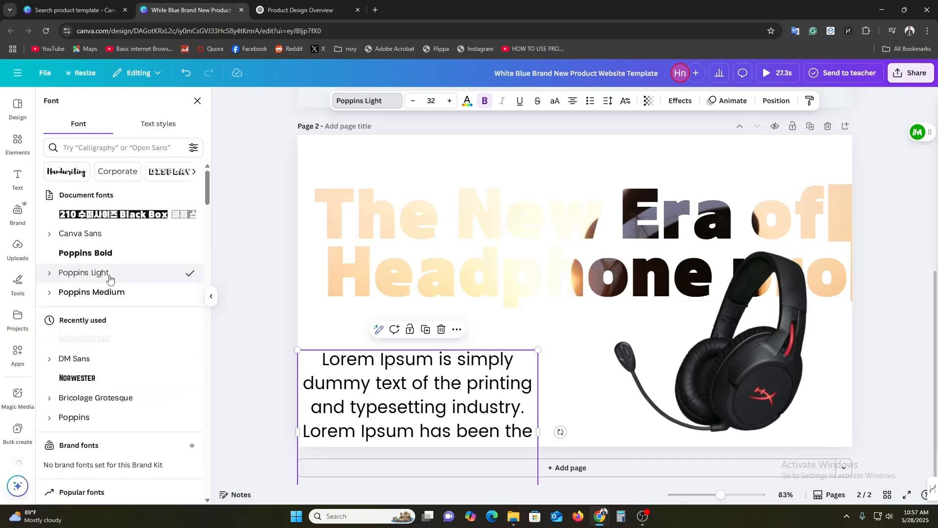
{"action": "left_click", "coordinate": [50, 274]}
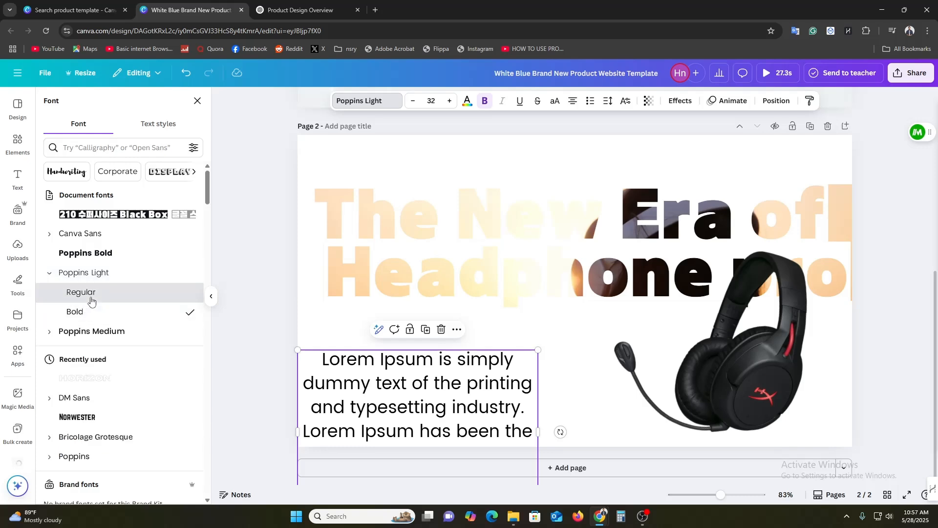
{"action": "left_click", "coordinate": [90, 295]}
Shrink the Lorem Ipsum paragraph to font size 14.7, fit it on four lines and place it directly beneath "Headphone"
{"action": "left_click_drag", "start_coordinate": [466, 421], "coordinate": [732, 328]}
{"action": "left_click_drag", "start_coordinate": [579, 324], "coordinate": [571, 365]}
{"action": "left_click_drag", "start_coordinate": [724, 288], "coordinate": [488, 348]}
{"action": "left_click_drag", "start_coordinate": [439, 377], "coordinate": [478, 381]}
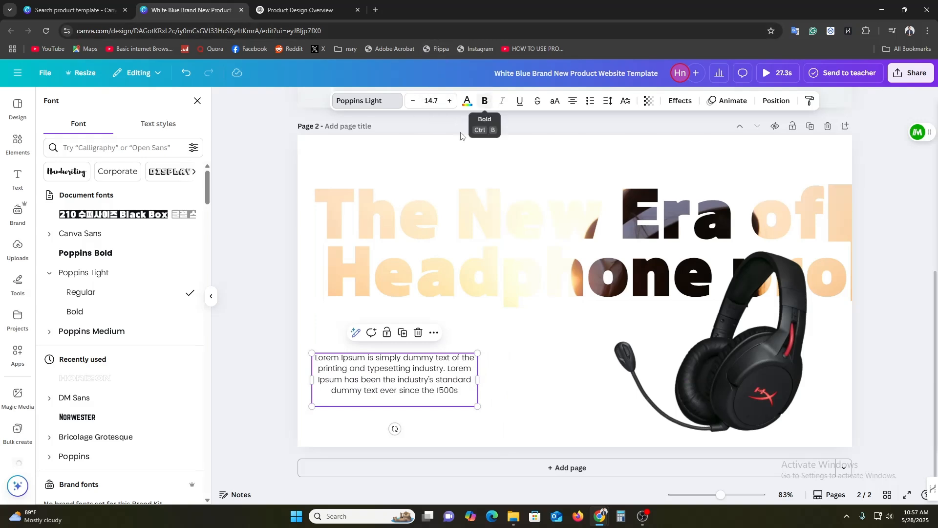
{"action": "left_click_drag", "start_coordinate": [390, 400], "coordinate": [405, 345]}
{"action": "left_click", "coordinate": [264, 260]}
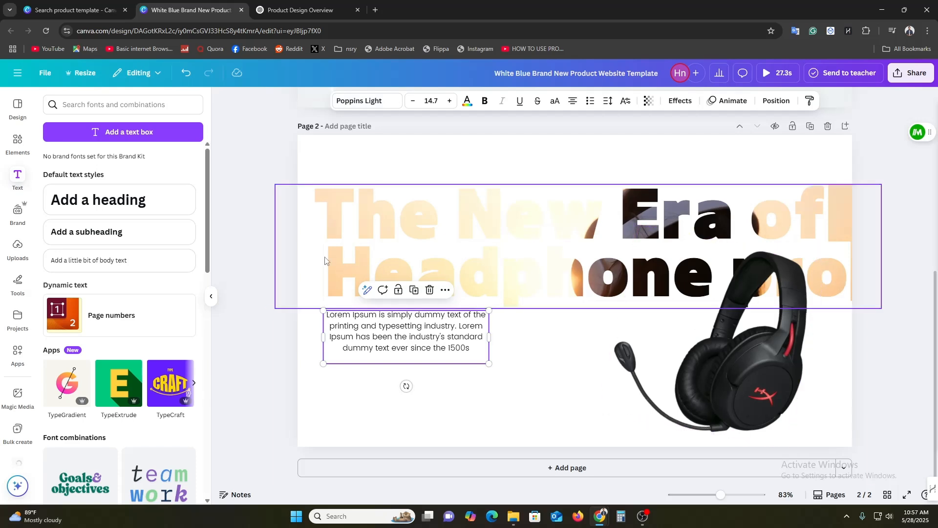
{"action": "left_click", "coordinate": [10, 145]}
{"action": "left_click", "coordinate": [123, 104]}
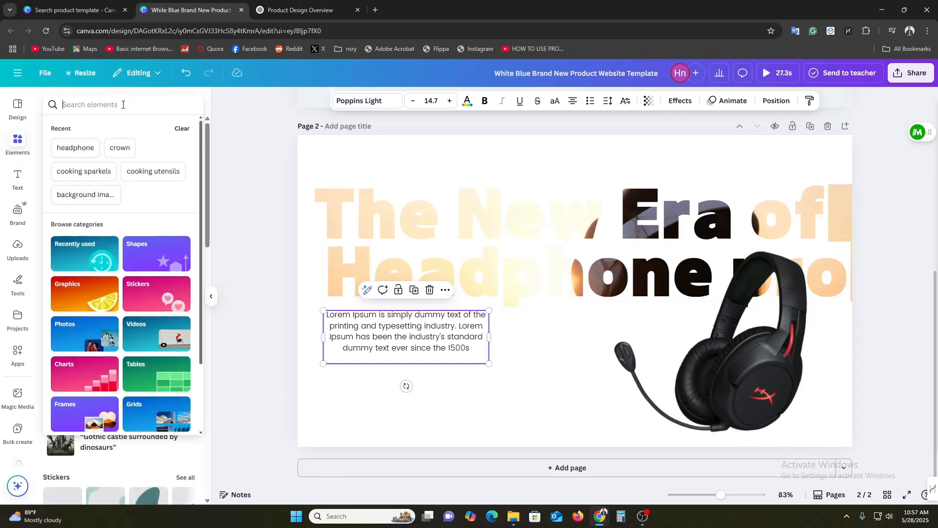
{"action": "type", "text": "o"}
{"action": "key", "text": "BackSpace"}
{"action": "type", "text": "image"}
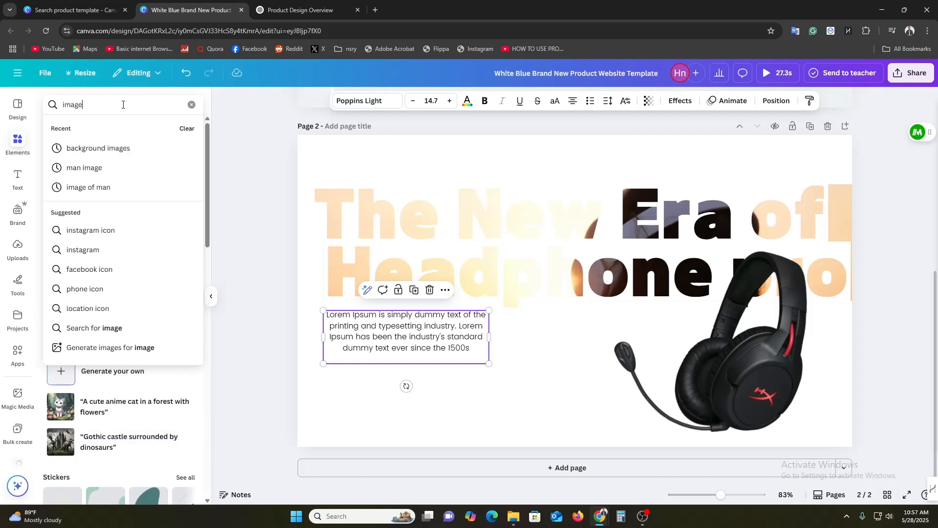
{"action": "key", "text": "Return"}
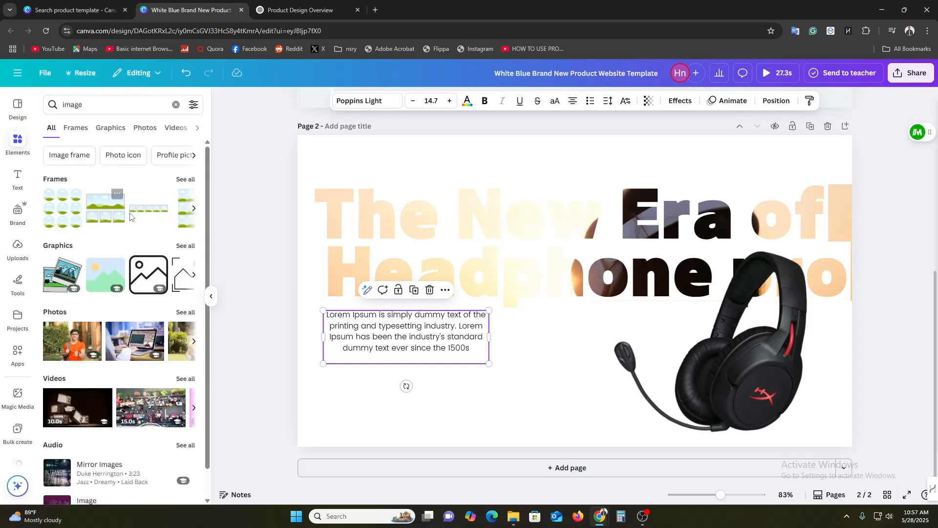
{"action": "left_click", "coordinate": [182, 180]}
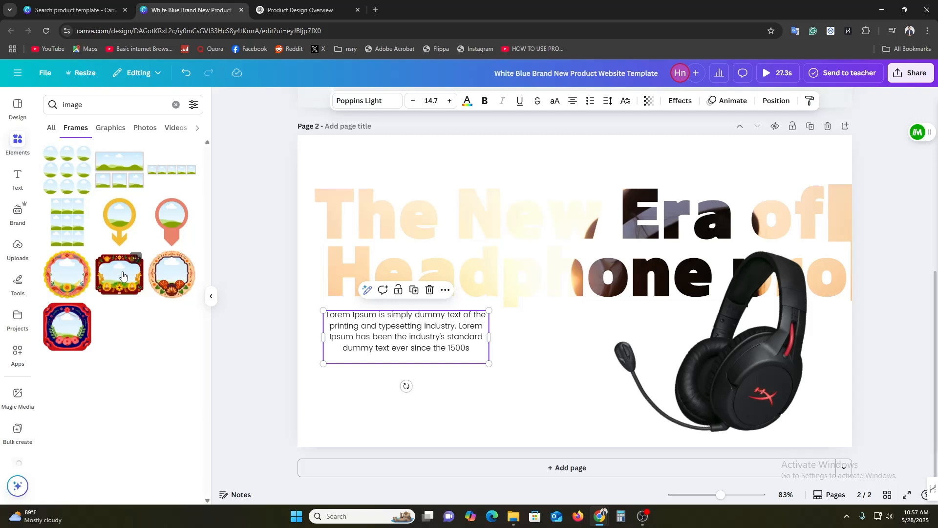
{"action": "left_click", "coordinate": [111, 221]}
{"action": "left_click", "coordinate": [590, 191]}
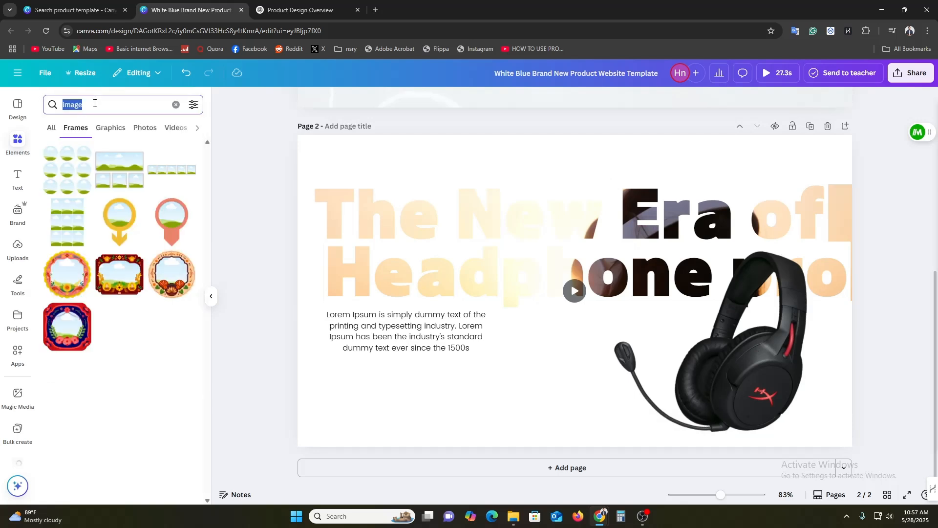
Search the elements for "frame" and place a circular frame between the paragraph and the headset
{"action": "type", "text": "frame"}
{"action": "key", "text": "Return"}
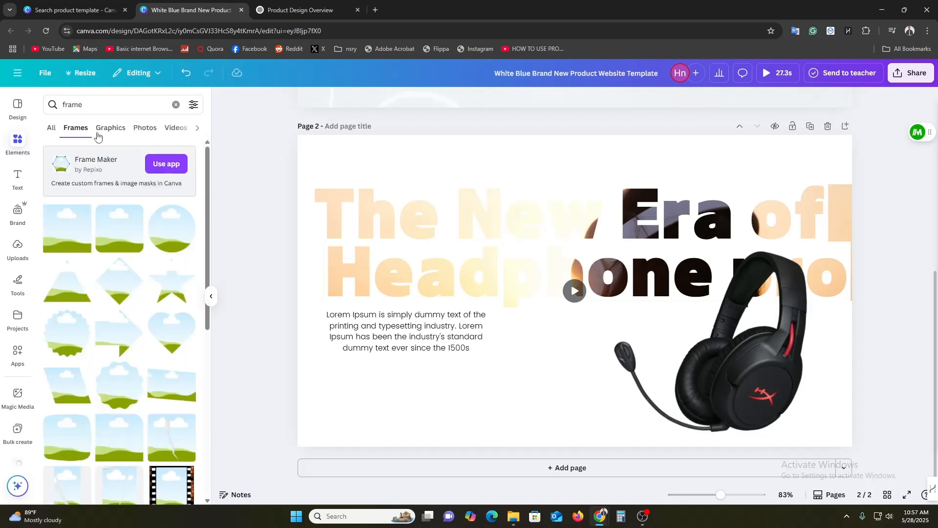
{"action": "left_click", "coordinate": [164, 245]}
{"action": "left_click_drag", "start_coordinate": [596, 318], "coordinate": [577, 355]}
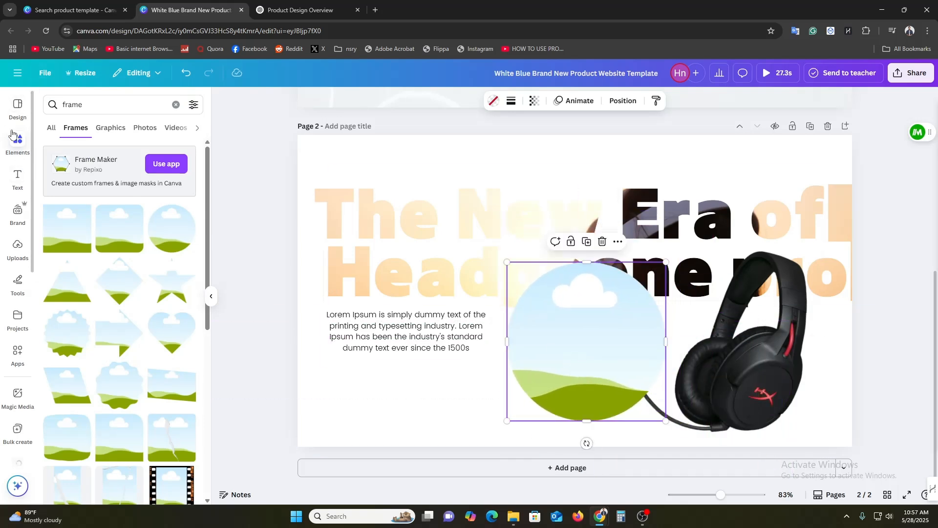
Search all elements for "image sky" and fill the circular frame with the blue sky photo with white clouds
{"action": "double_click", "coordinate": [67, 105]}
{"action": "type", "text": "image sky"}
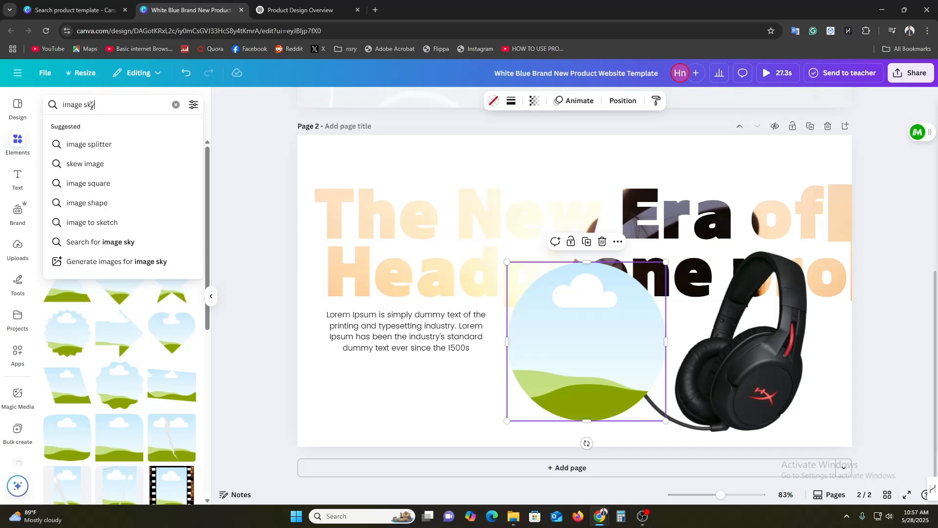
{"action": "key", "text": "Return"}
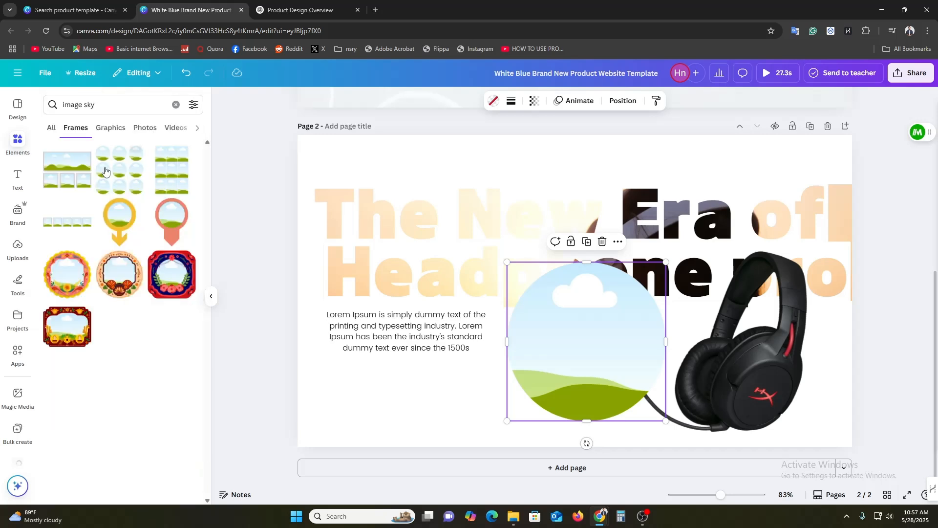
{"action": "left_click", "coordinate": [52, 129]}
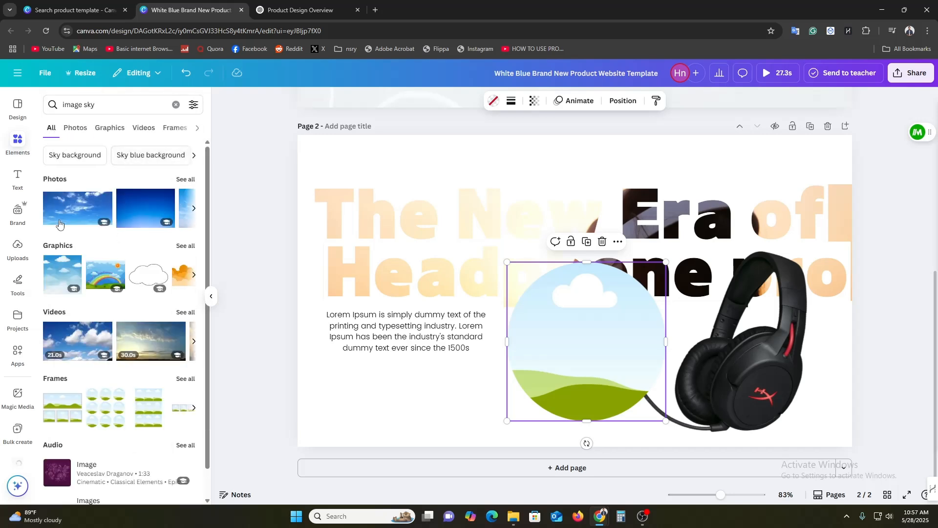
{"action": "mouse_move", "coordinate": [63, 211]}
{"action": "left_mouse_down"}
{"action": "mouse_move", "coordinate": [316, 356]}
{"action": "mouse_move", "coordinate": [450, 318]}
{"action": "mouse_move", "coordinate": [212, 216]}
{"action": "mouse_move", "coordinate": [58, 212]}
{"action": "left_mouse_up"}
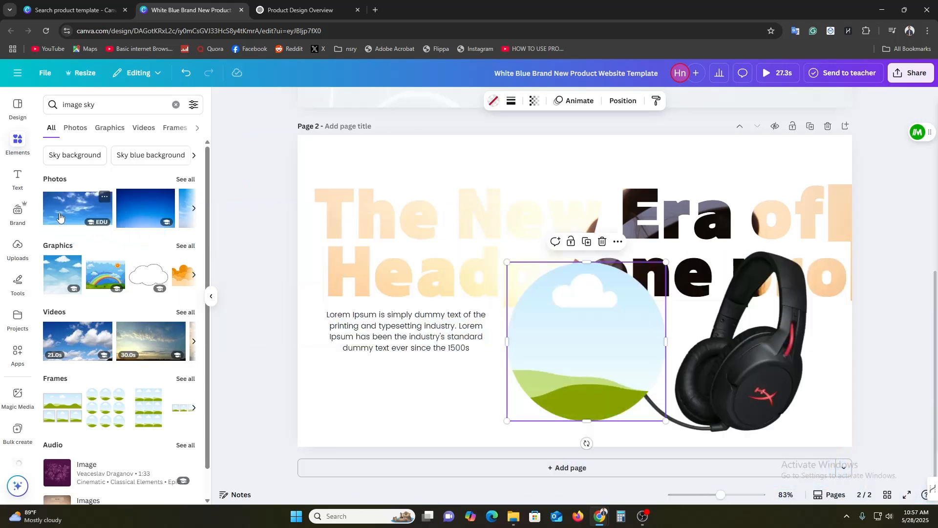
{"action": "left_click", "coordinate": [59, 212]}
Enlarge the sky circle to about 580 px and position it over the headset image
{"action": "left_click_drag", "start_coordinate": [680, 274], "coordinate": [706, 364]}
{"action": "left_click_drag", "start_coordinate": [795, 278], "coordinate": [872, 203]}
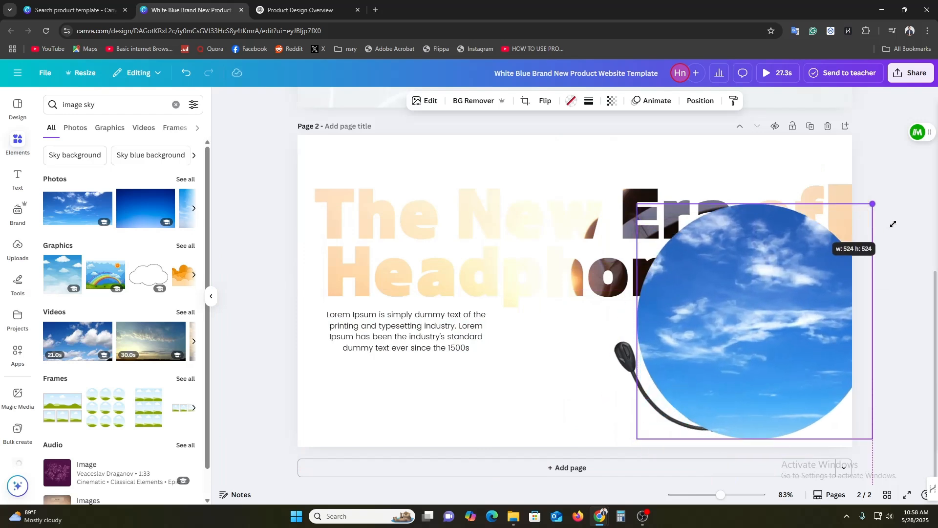
{"action": "left_click_drag", "start_coordinate": [675, 376], "coordinate": [660, 390]}
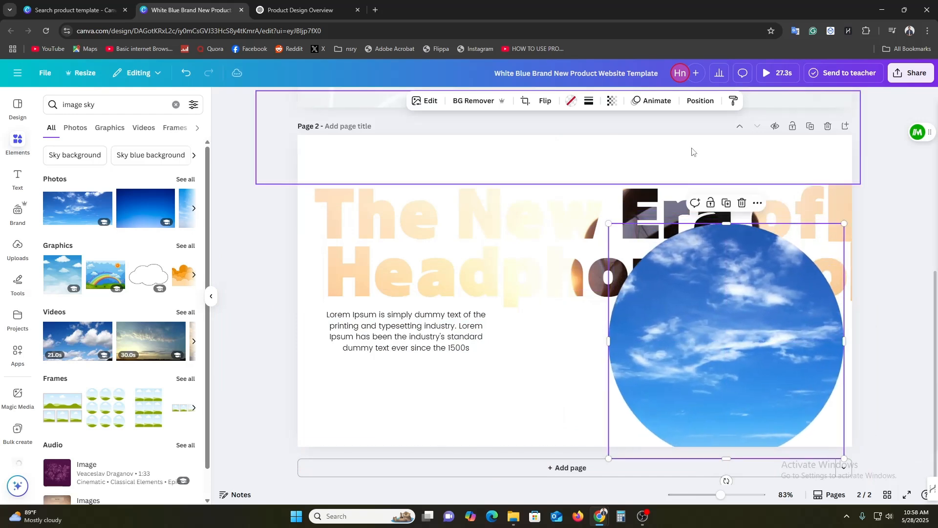
Send the sky circle backward so that it sits behind the headset
{"action": "left_click", "coordinate": [690, 104]}
{"action": "left_click", "coordinate": [157, 154]}
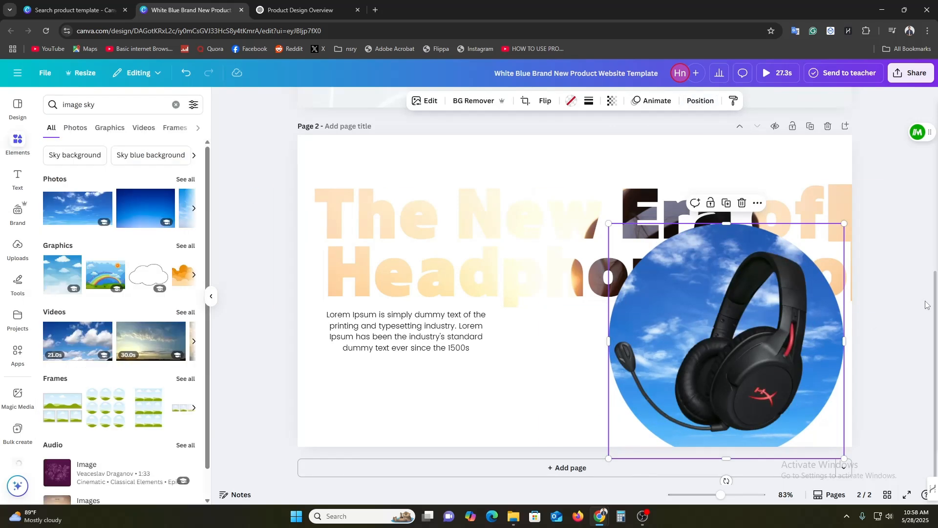
{"action": "left_click", "coordinate": [927, 305]}
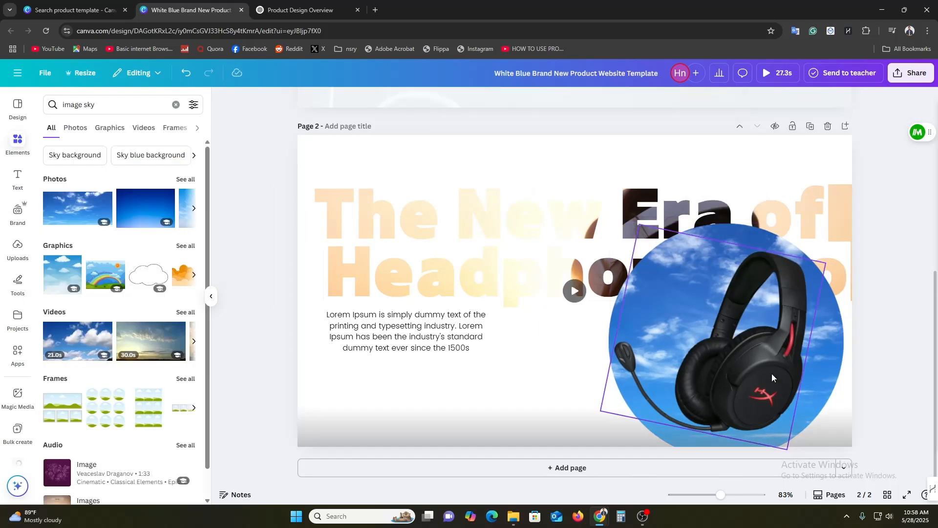
{"action": "left_click_drag", "start_coordinate": [741, 381], "coordinate": [736, 377]}
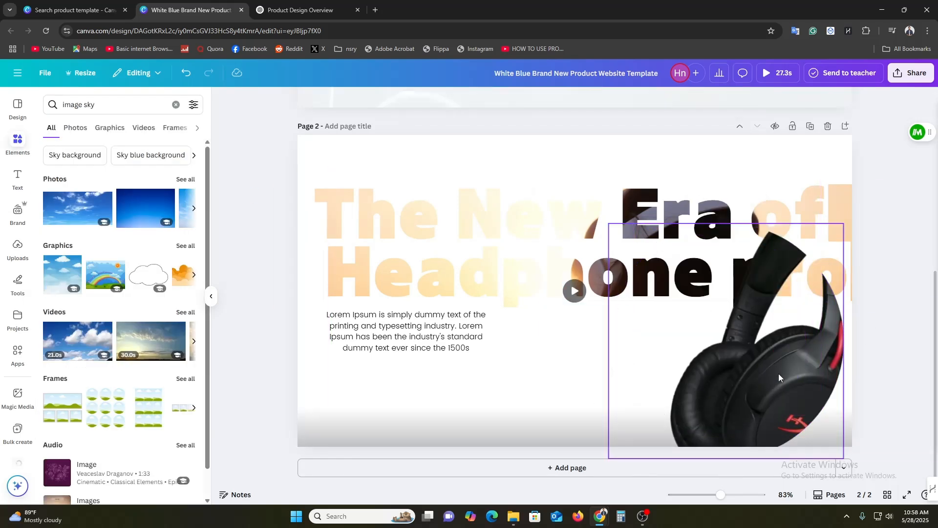
{"action": "key", "text": "ctrl+z"}
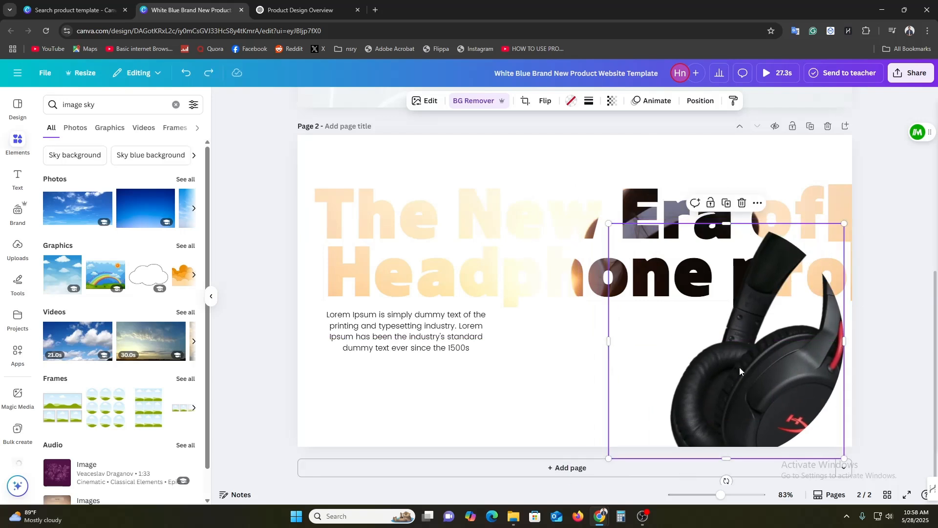
{"action": "key", "text": "ctrl+z"}
{"action": "left_click", "coordinate": [907, 339]}
Group the headset image with the sky circle behind it so they form one object
{"action": "left_click", "coordinate": [695, 347]}
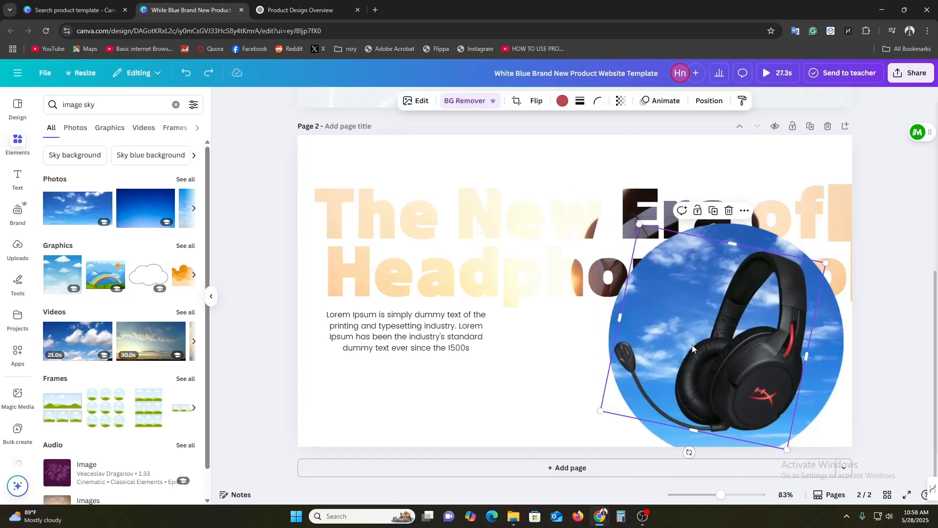
{"action": "left_click", "coordinate": [704, 108]}
{"action": "left_click", "coordinate": [158, 127]}
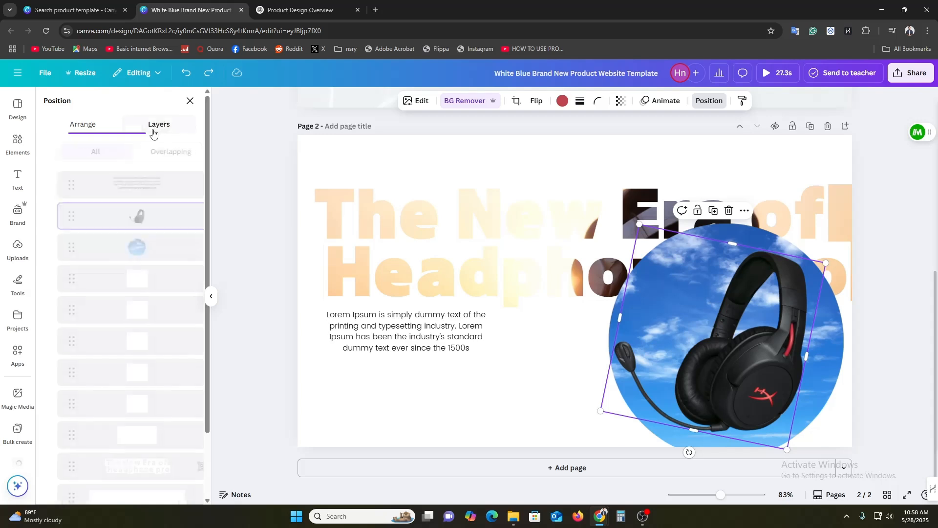
{"action": "left_click", "coordinate": [130, 241], "text": "shift"}
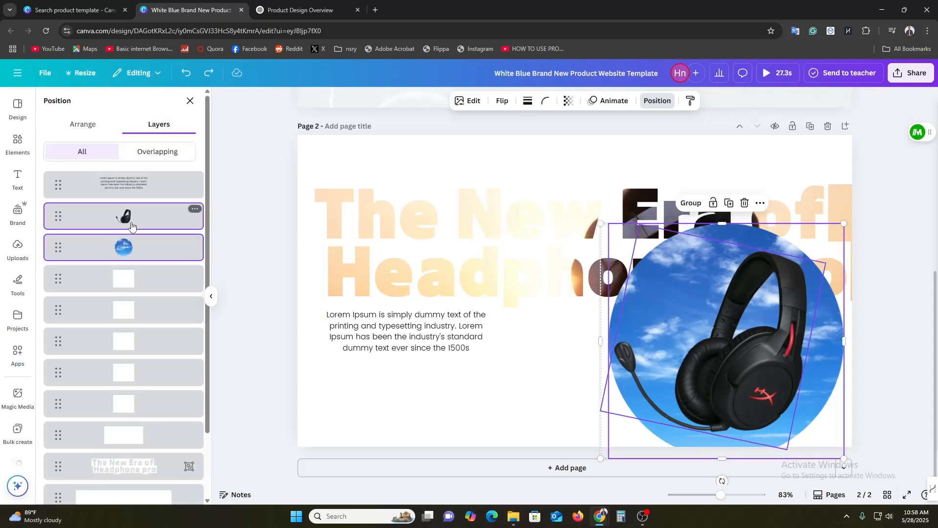
{"action": "right_click", "coordinate": [131, 241]}
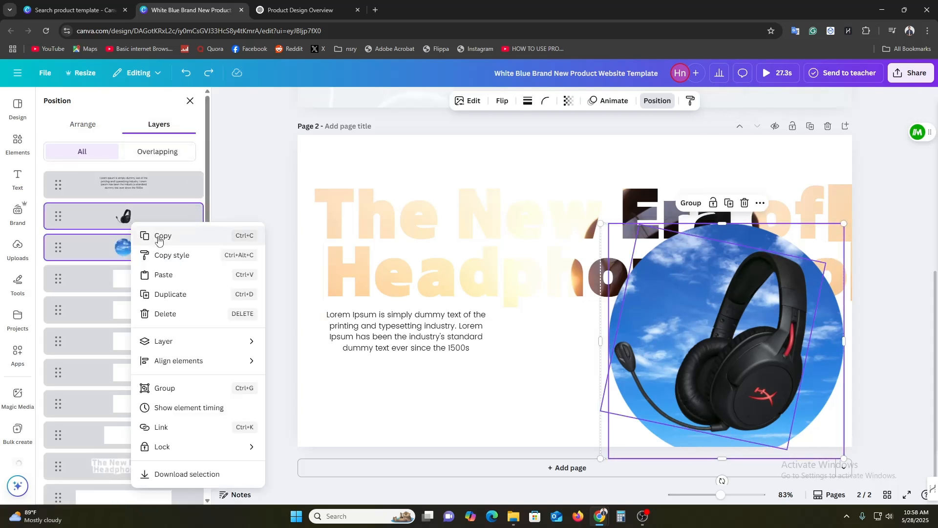
{"action": "left_click", "coordinate": [180, 388]}
Shrink the headset and sky circle group to a bit over half its size and place it beneath the heading's right end
{"action": "left_click_drag", "start_coordinate": [814, 356], "coordinate": [670, 351]}
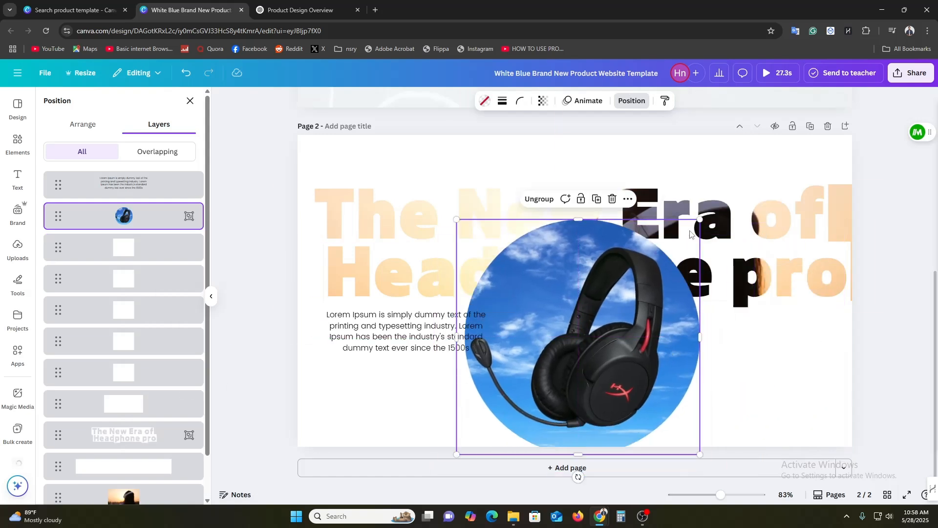
{"action": "left_click_drag", "start_coordinate": [697, 217], "coordinate": [597, 321]}
{"action": "left_click_drag", "start_coordinate": [549, 379], "coordinate": [788, 371]}
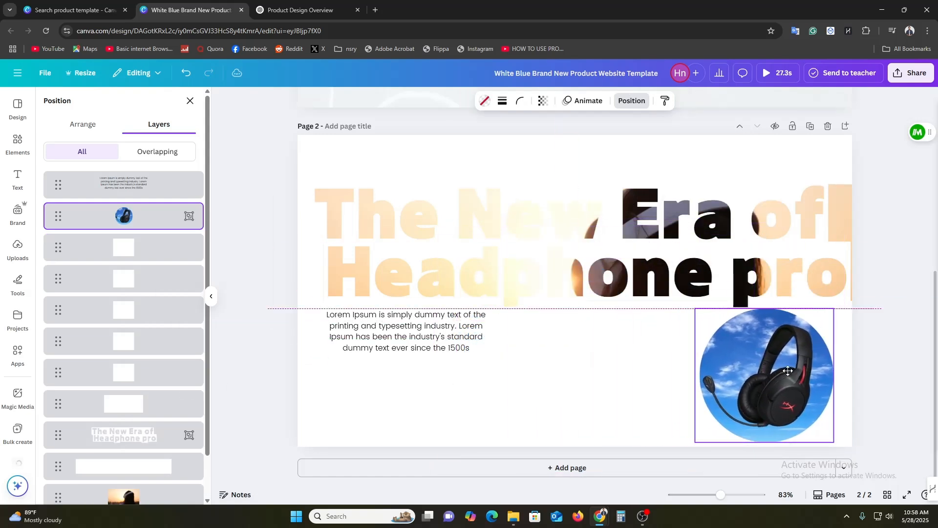
{"action": "left_click", "coordinate": [922, 285]}
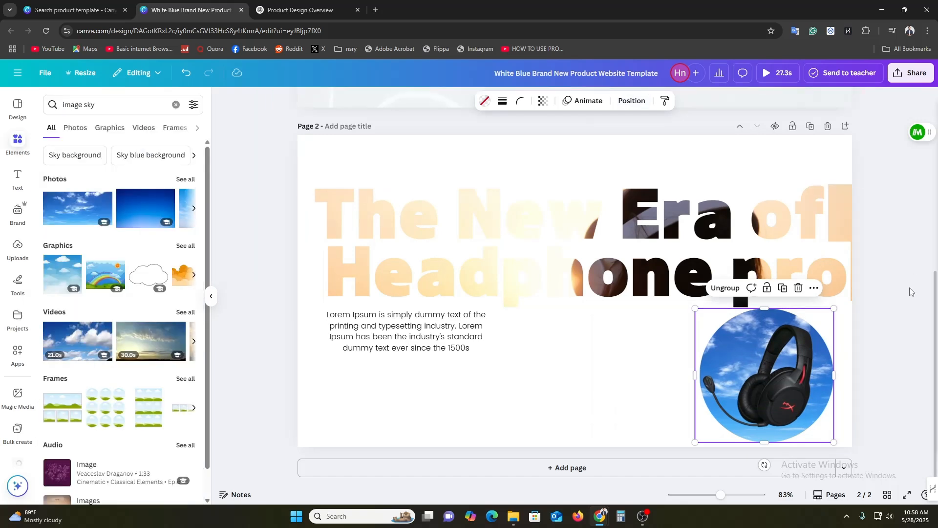
{"action": "left_click", "coordinate": [911, 292]}
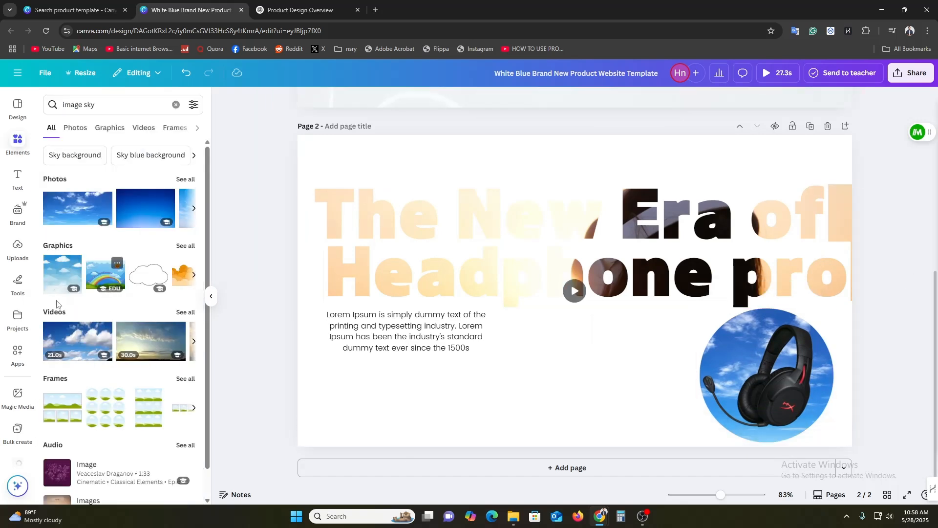
Add the orange cloud graphic and enlarge it to about 1392 px wide so it spans the bottom of page 2
{"action": "left_click", "coordinate": [179, 283]}
{"action": "left_click_drag", "start_coordinate": [596, 291], "coordinate": [425, 499]}
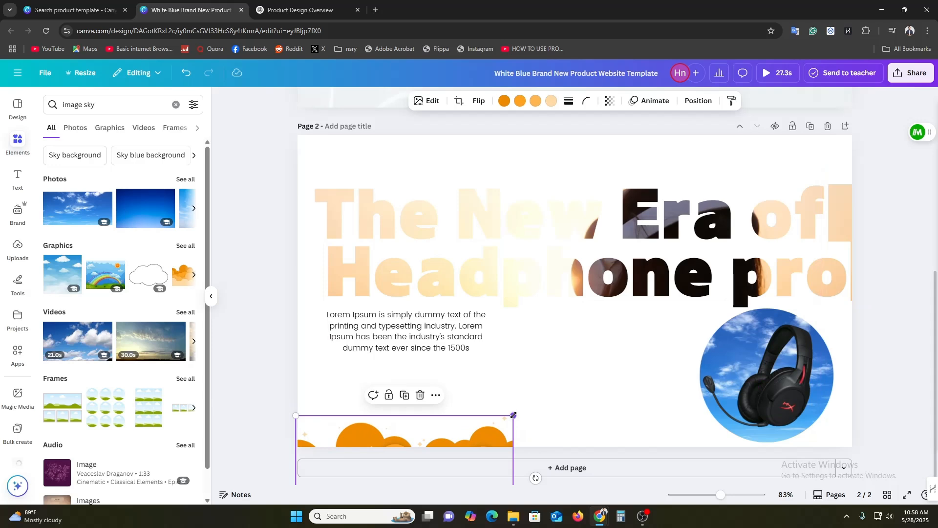
{"action": "left_click_drag", "start_coordinate": [513, 416], "coordinate": [505, 524]}
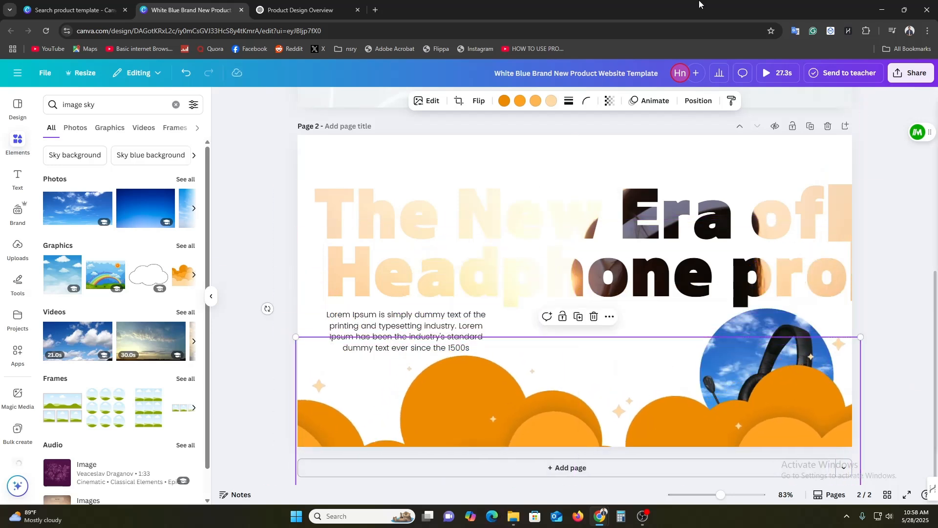
Send the orange clouds one layer backward so that they sit behind the grouped headset and sky circle
{"action": "left_click", "coordinate": [699, 101]}
{"action": "left_click", "coordinate": [83, 124]}
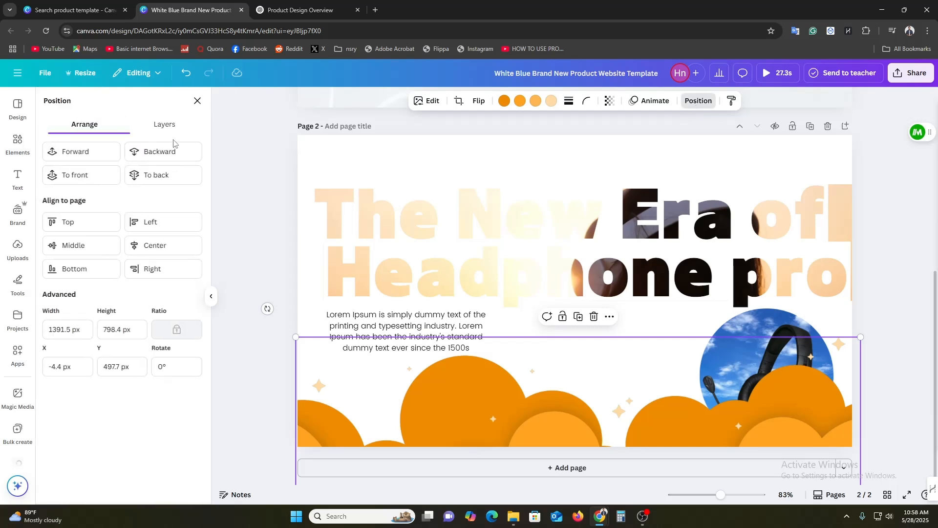
{"action": "left_click", "coordinate": [168, 152]}
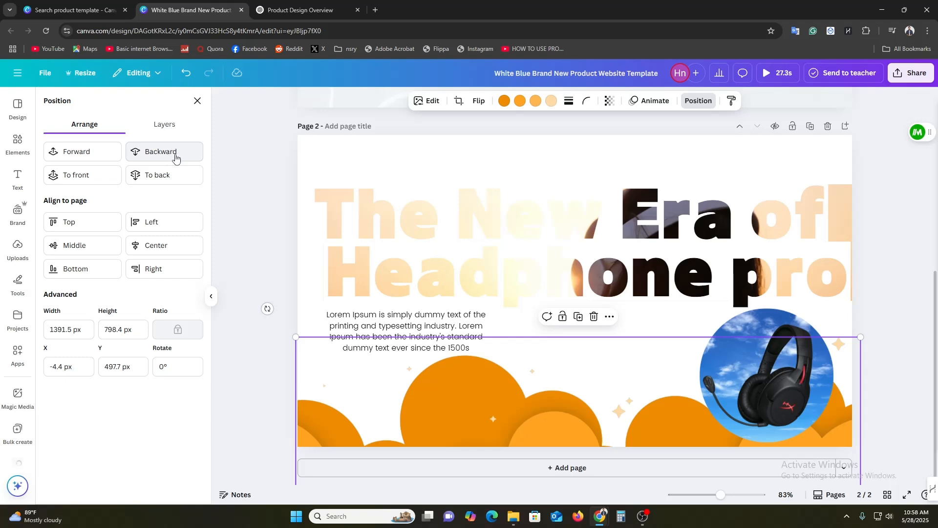
{"action": "left_click", "coordinate": [275, 241]}
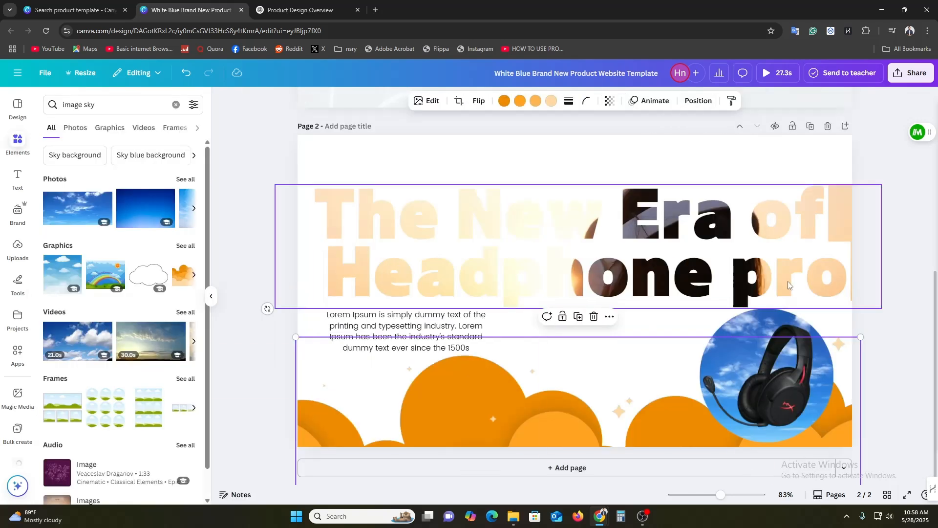
{"action": "left_click", "coordinate": [903, 289]}
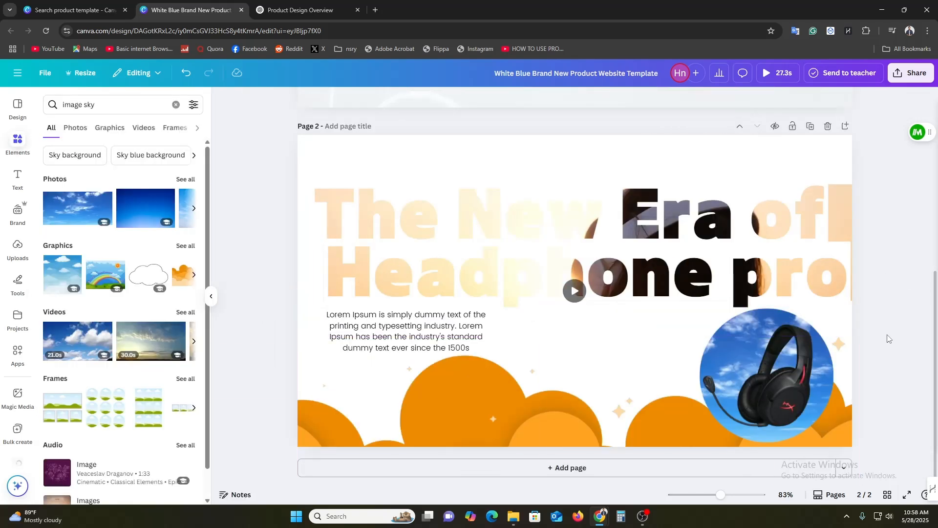
Duplicate page 1 and add the uploaded black headset image to the copy
{"action": "scroll", "coordinate": [889, 342], "scroll_direction": "up", "scroll_amount": 5}
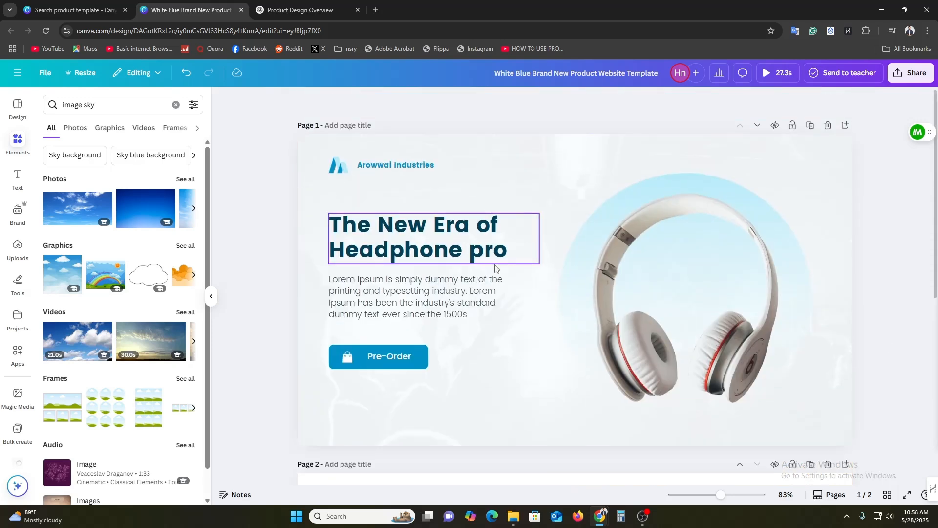
{"action": "left_click", "coordinate": [810, 125]}
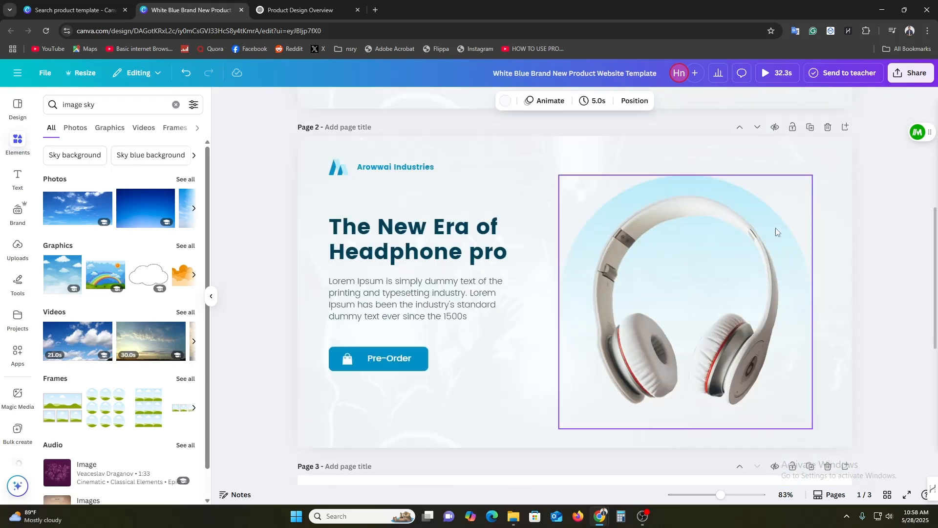
{"action": "left_click", "coordinate": [776, 230]}
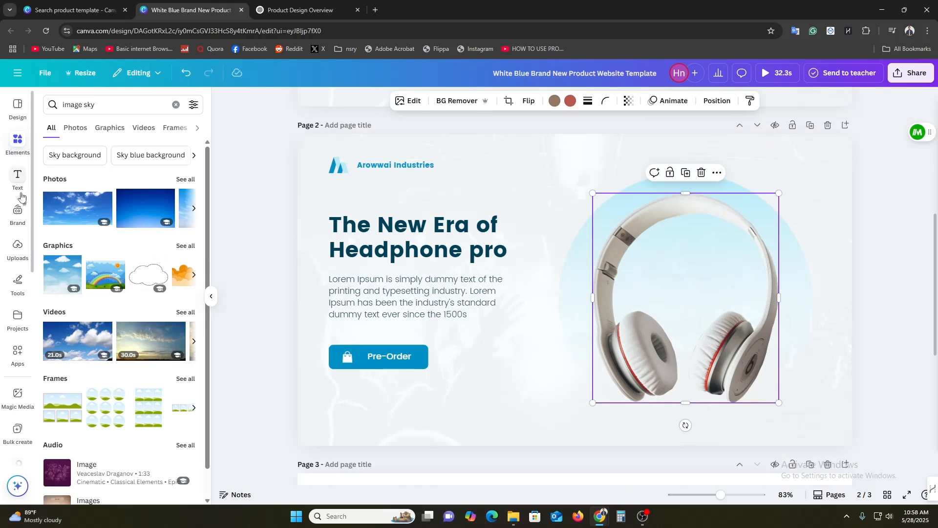
{"action": "left_click", "coordinate": [17, 247]}
{"action": "left_click_drag", "start_coordinate": [67, 343], "coordinate": [486, 302]}
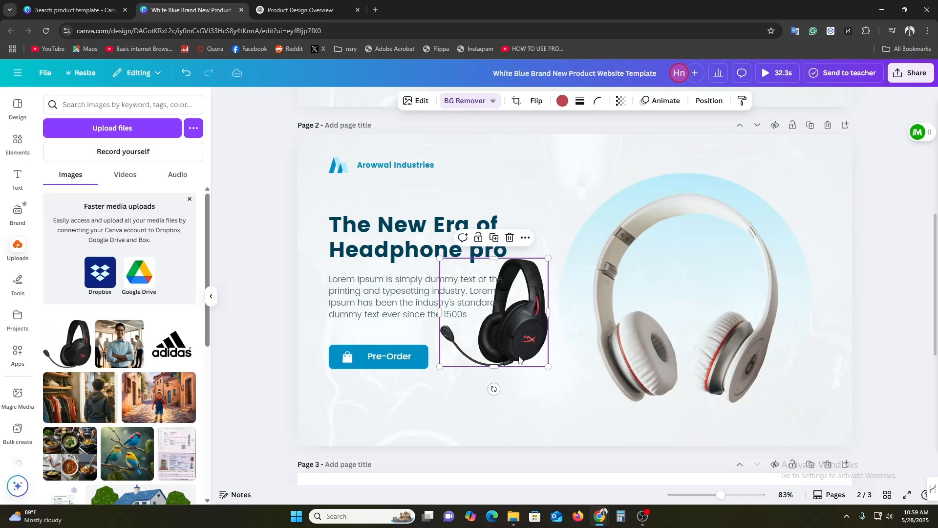
{"action": "left_click", "coordinate": [470, 101]}
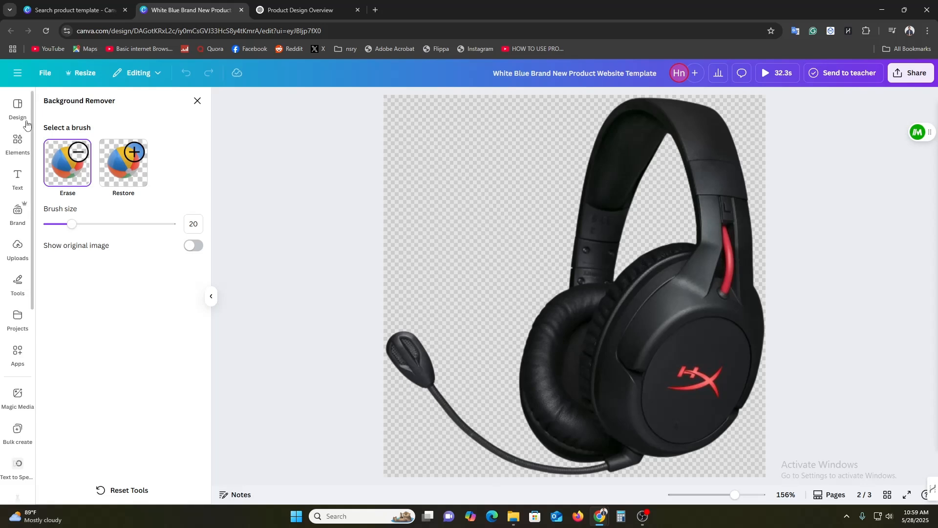
{"action": "left_click", "coordinate": [198, 101]}
Enlarge the black headset, move it aside over the text, and delete the white headphones from the duplicated page
{"action": "left_click_drag", "start_coordinate": [578, 335], "coordinate": [690, 286]}
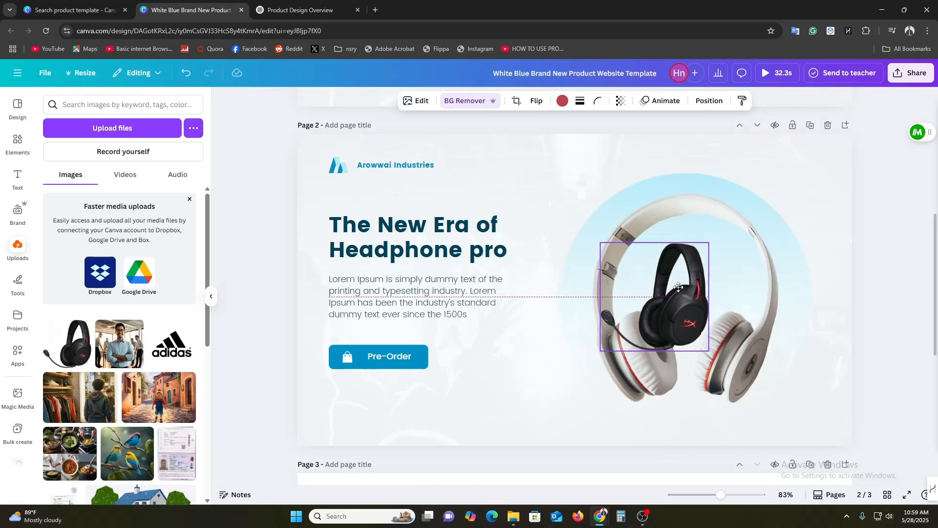
{"action": "left_click_drag", "start_coordinate": [709, 356], "coordinate": [880, 448]}
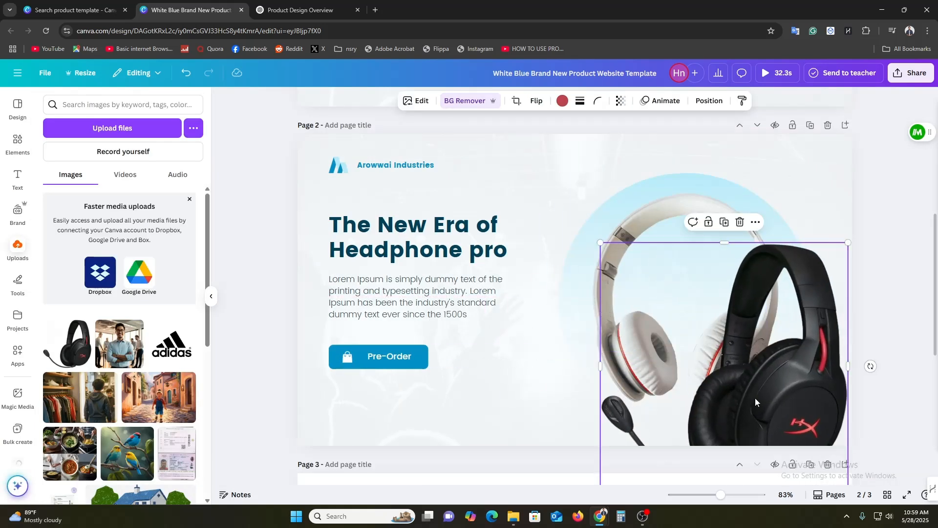
{"action": "left_click_drag", "start_coordinate": [733, 342], "coordinate": [423, 213]}
{"action": "left_click", "coordinate": [728, 256]}
{"action": "left_click", "coordinate": [700, 171]}
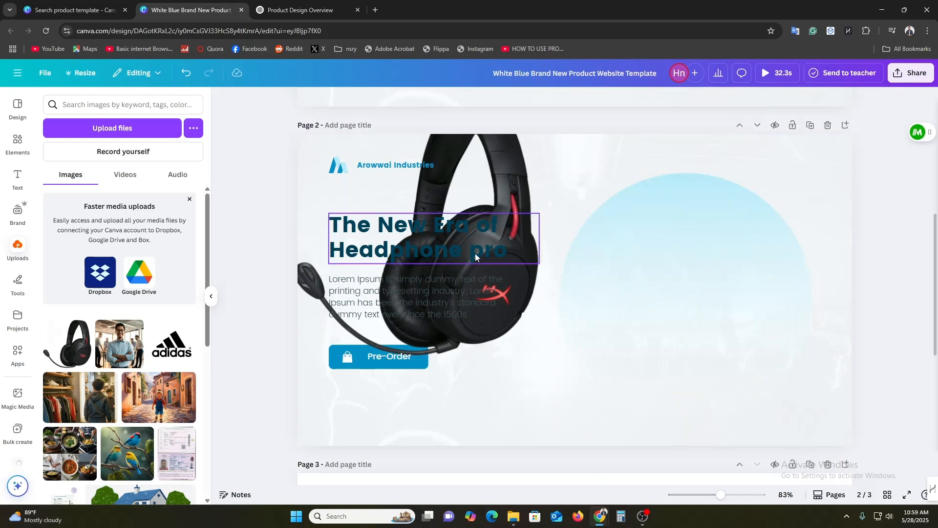
Move the black headset onto the light blue circle and reduce it to fit centrally within the circle
{"action": "left_click_drag", "start_coordinate": [496, 161], "coordinate": [714, 239]}
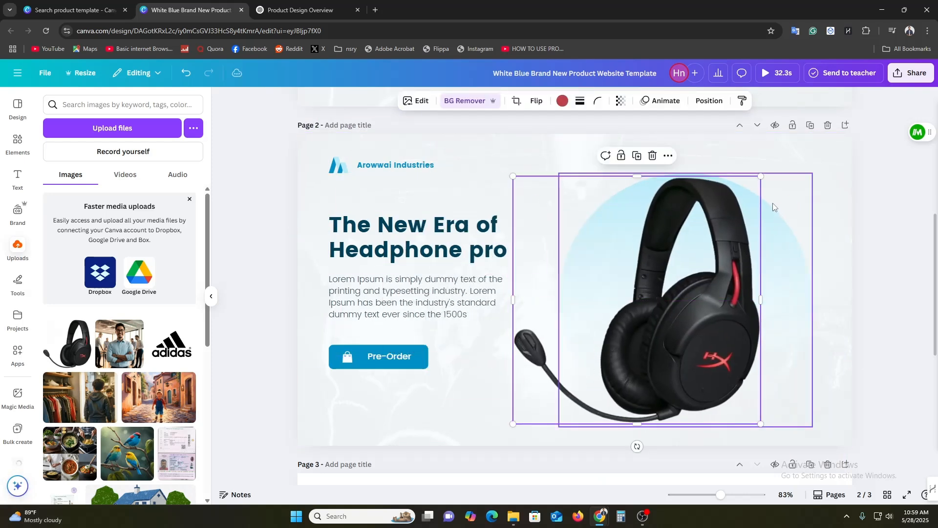
{"action": "left_click_drag", "start_coordinate": [759, 177], "coordinate": [694, 243]}
{"action": "left_click_drag", "start_coordinate": [648, 335], "coordinate": [713, 293]}
{"action": "left_click", "coordinate": [902, 264]}
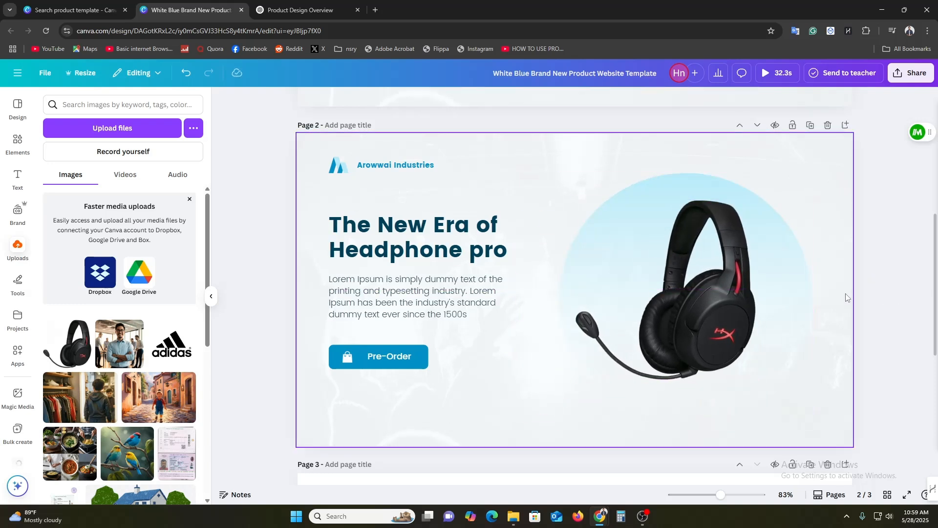
Review all three pages, comparing the original white headphone design with the black headset and video heading versions
{"action": "scroll", "coordinate": [283, 345], "scroll_direction": "down", "scroll_amount": 1}
{"action": "scroll", "coordinate": [282, 340], "scroll_direction": "down", "scroll_amount": 5}
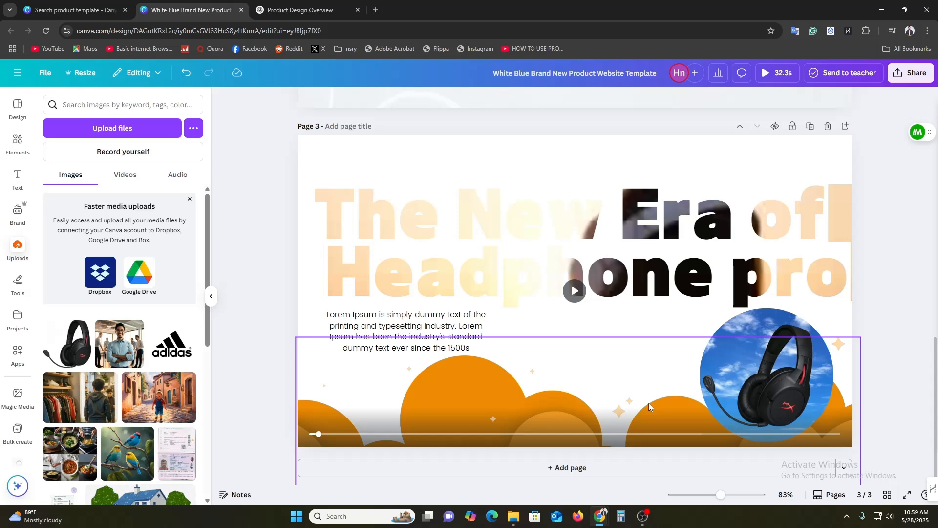
{"action": "scroll", "coordinate": [675, 408], "scroll_direction": "up", "scroll_amount": 10}
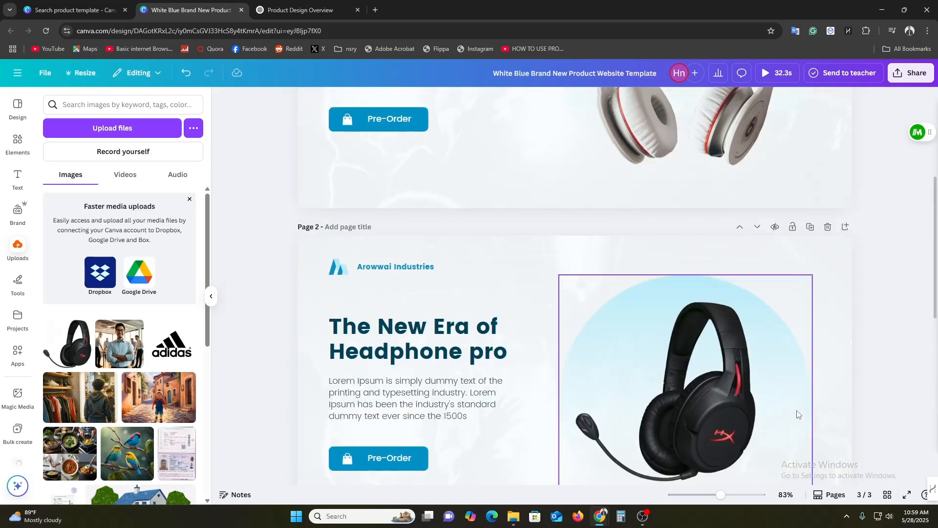
{"action": "scroll", "coordinate": [730, 362], "scroll_direction": "up", "scroll_amount": 2}
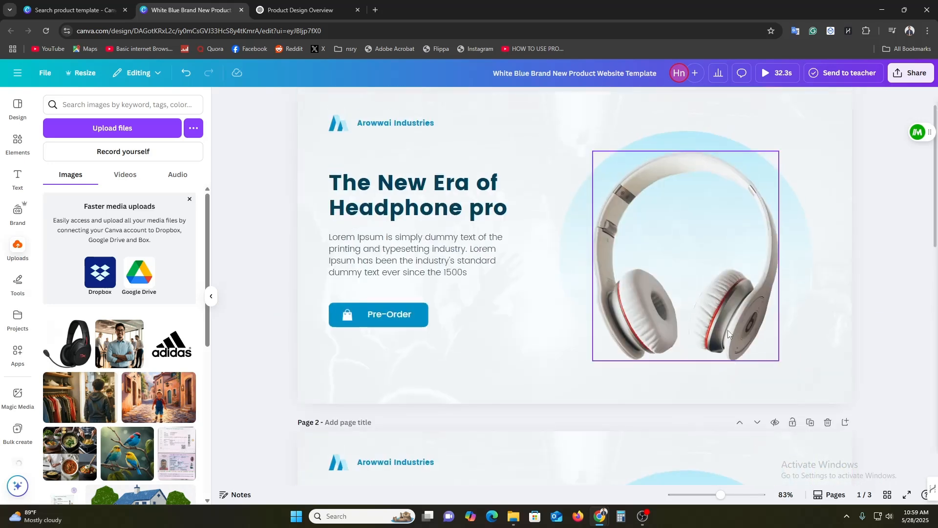
{"action": "scroll", "coordinate": [726, 330], "scroll_direction": "down", "scroll_amount": 6}
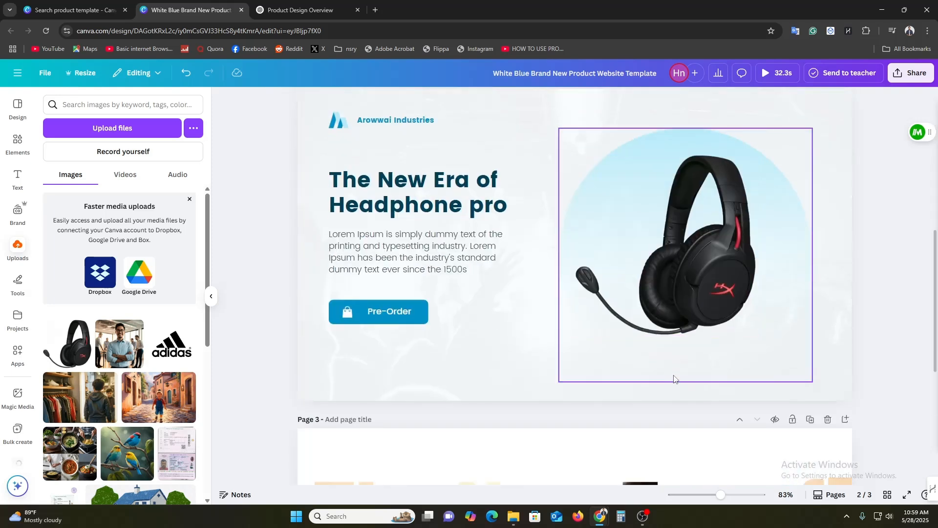
{"action": "scroll", "coordinate": [669, 379], "scroll_direction": "down", "scroll_amount": 5}
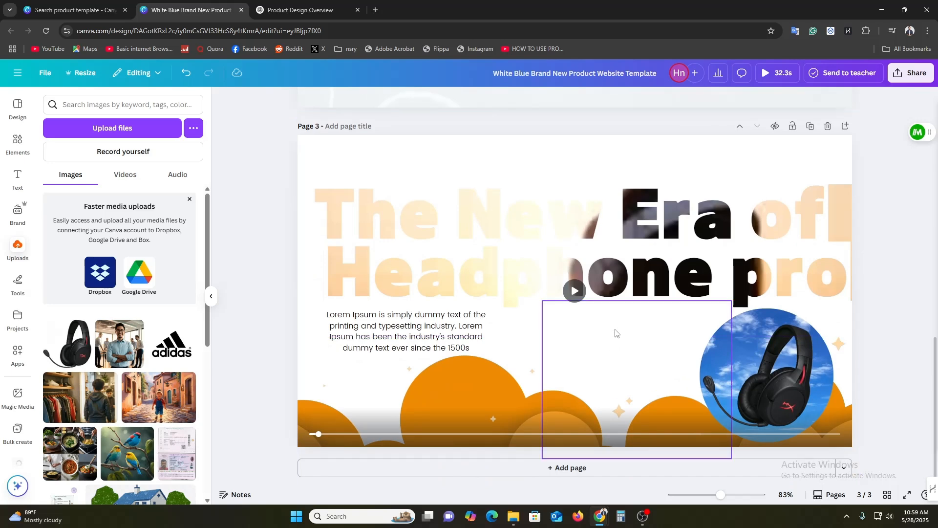
{"action": "scroll", "coordinate": [614, 384], "scroll_direction": "up", "scroll_amount": 10}
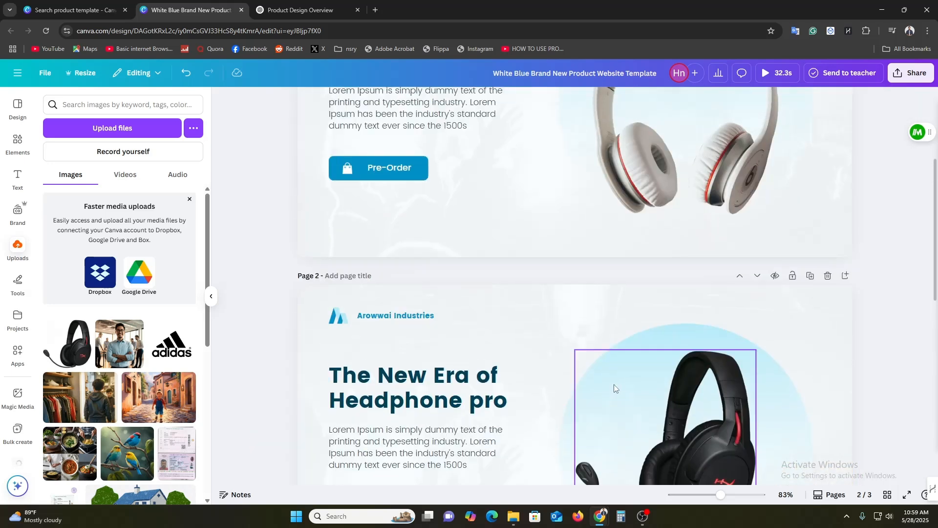
{"action": "scroll", "coordinate": [618, 379], "scroll_direction": "up", "scroll_amount": 5}
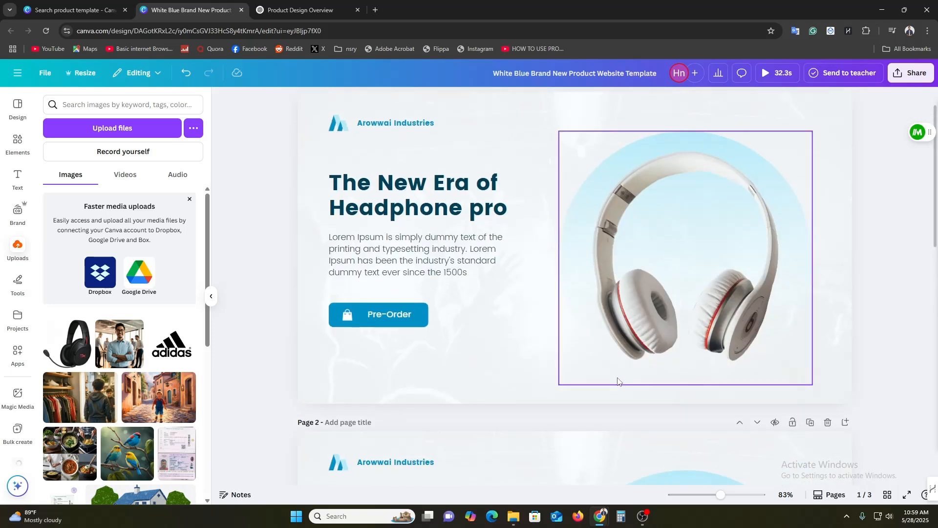